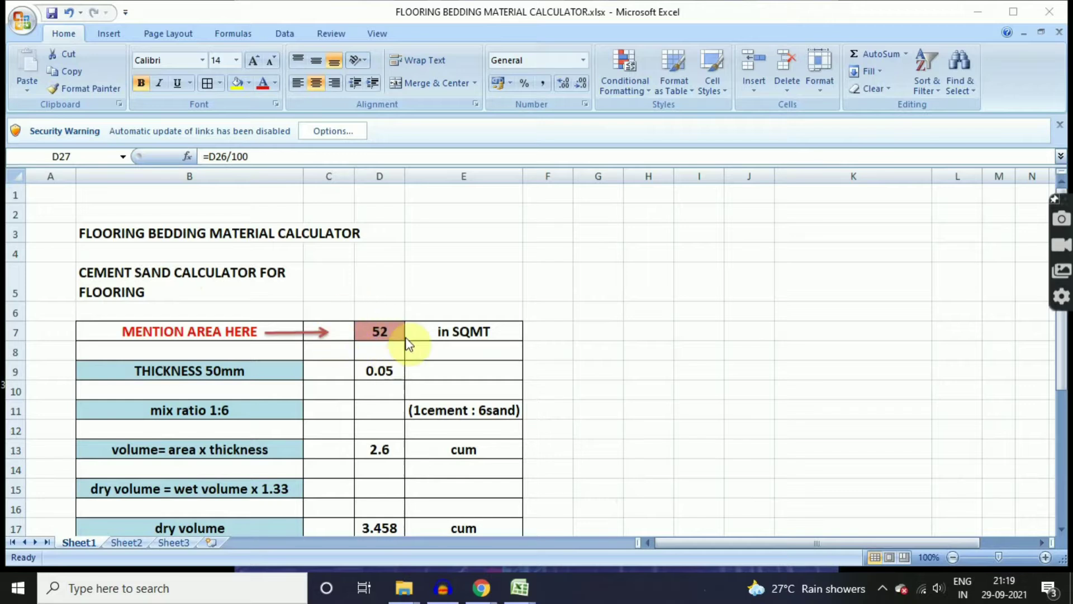
Look through the finished flooring bedding calculator and create a new blank workbook.
scroll(399, 374, "down", 1)
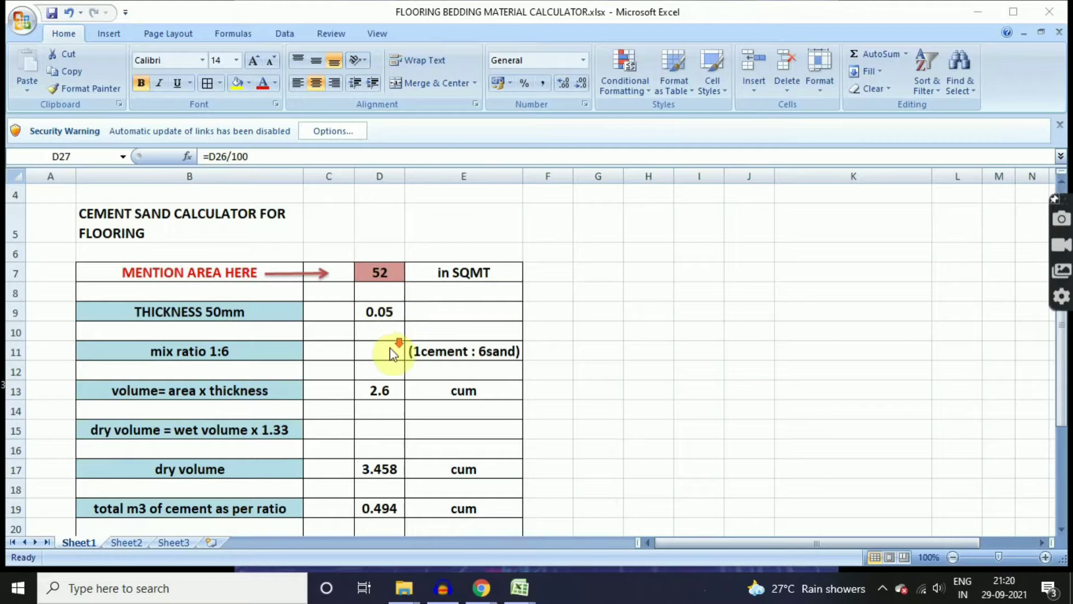
scroll(391, 363, "down", 3)
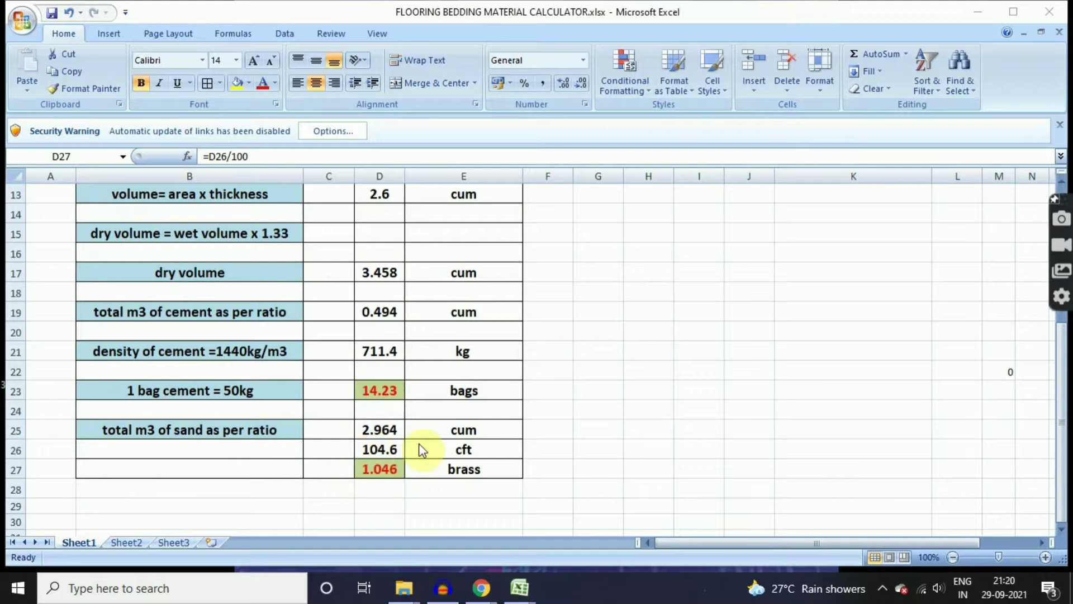
scroll(428, 397, "up", 3)
scroll(428, 397, "up", 1)
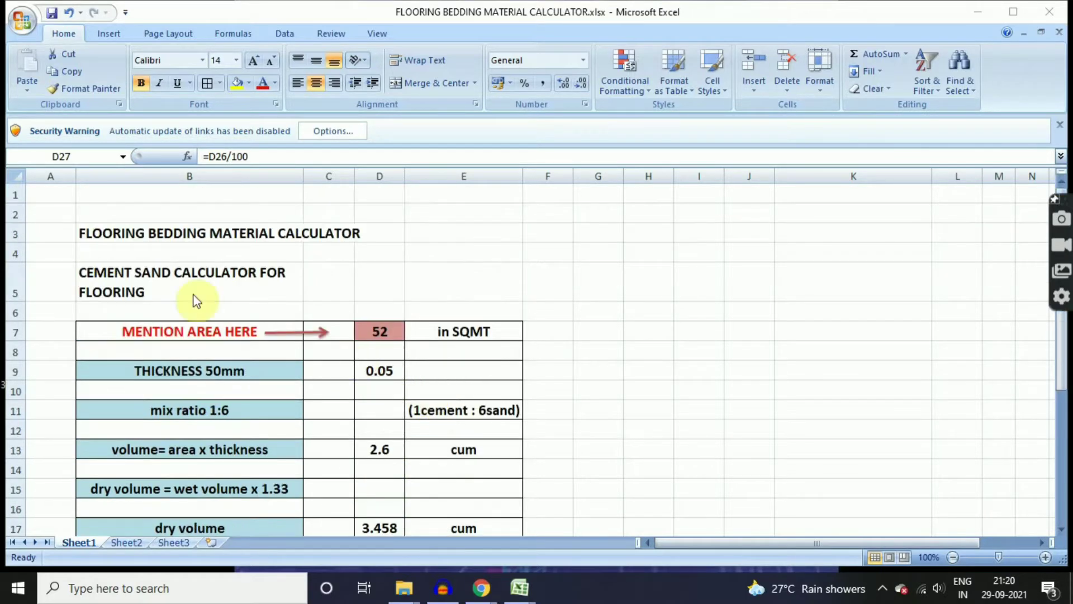
left_click(20, 22)
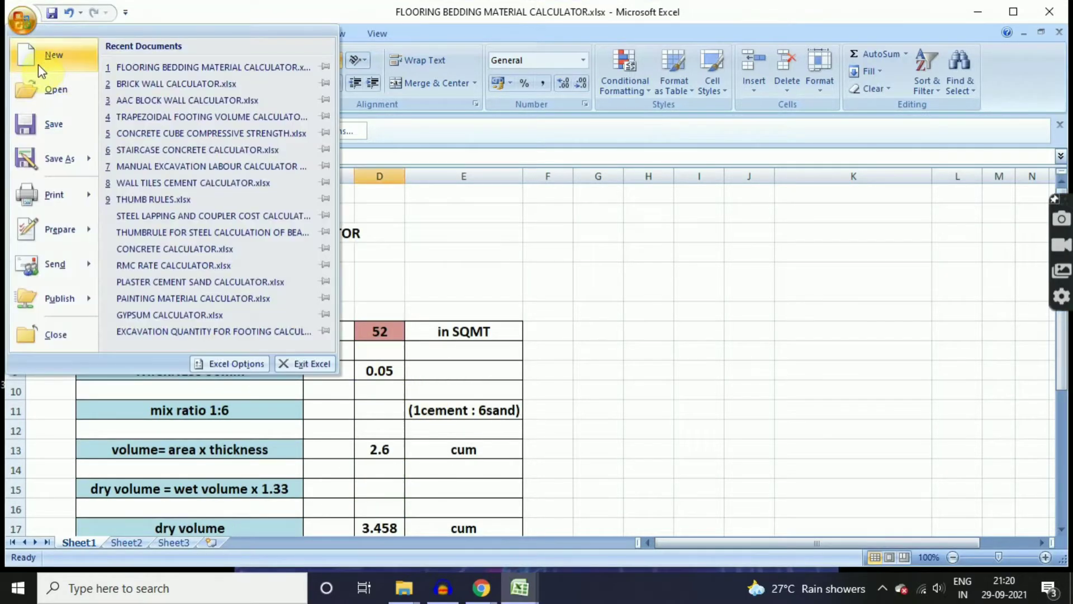
left_click(40, 63)
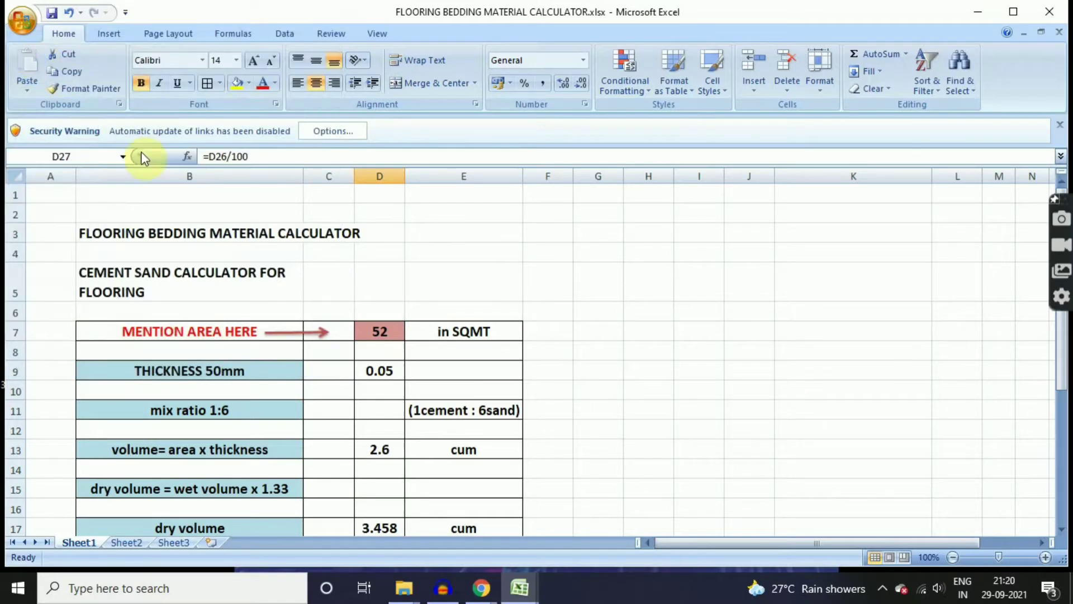
left_click(852, 505)
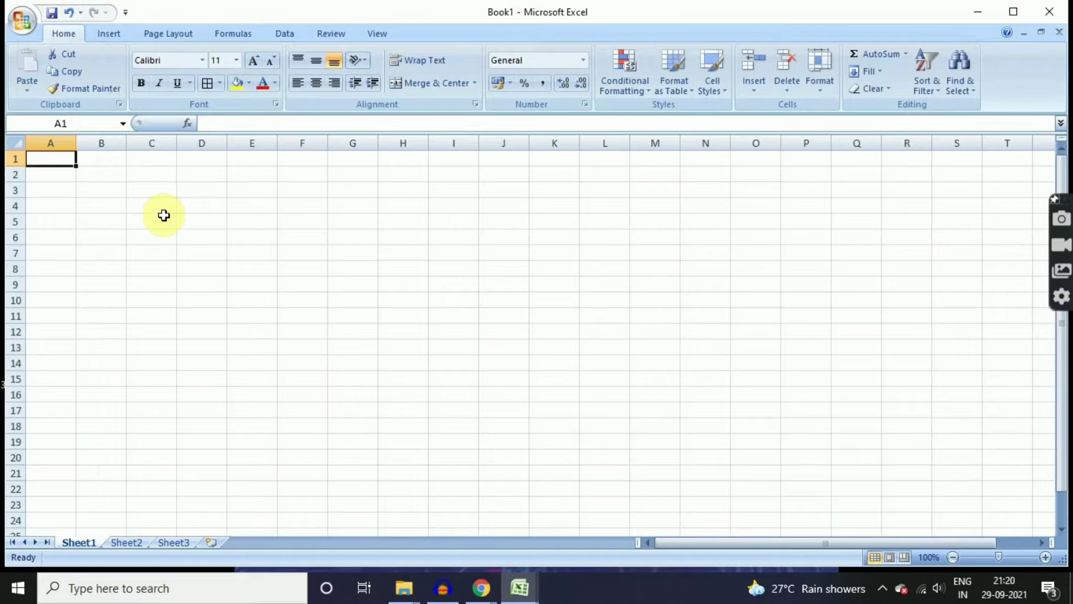
Enter the title FLOORING BEDDING MATERIAL CALCULATOR in cell B3.
left_click(98, 236)
left_click(96, 191)
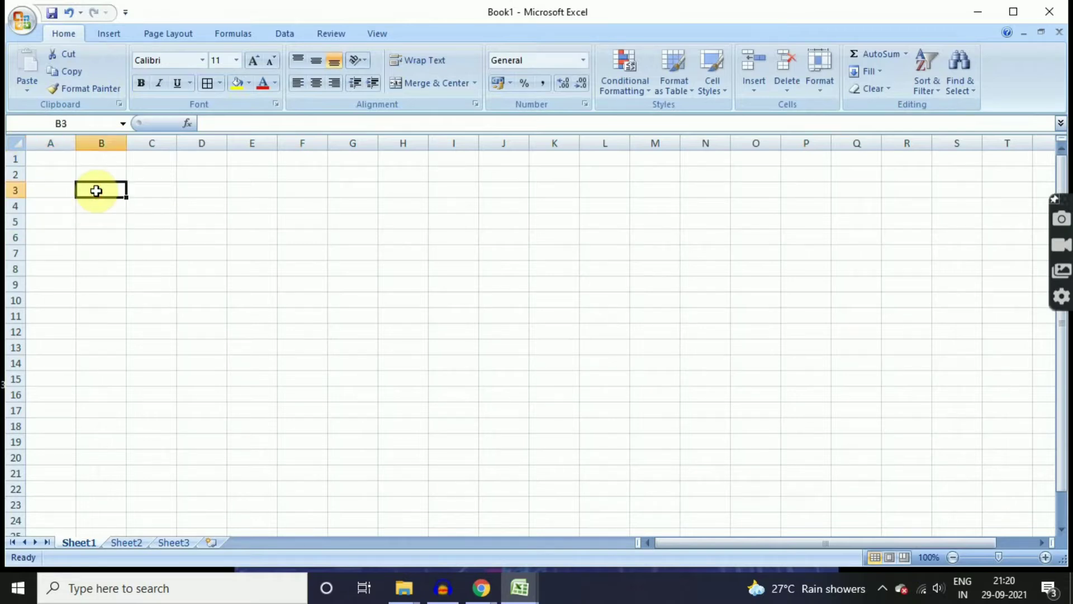
type("FLOOR")
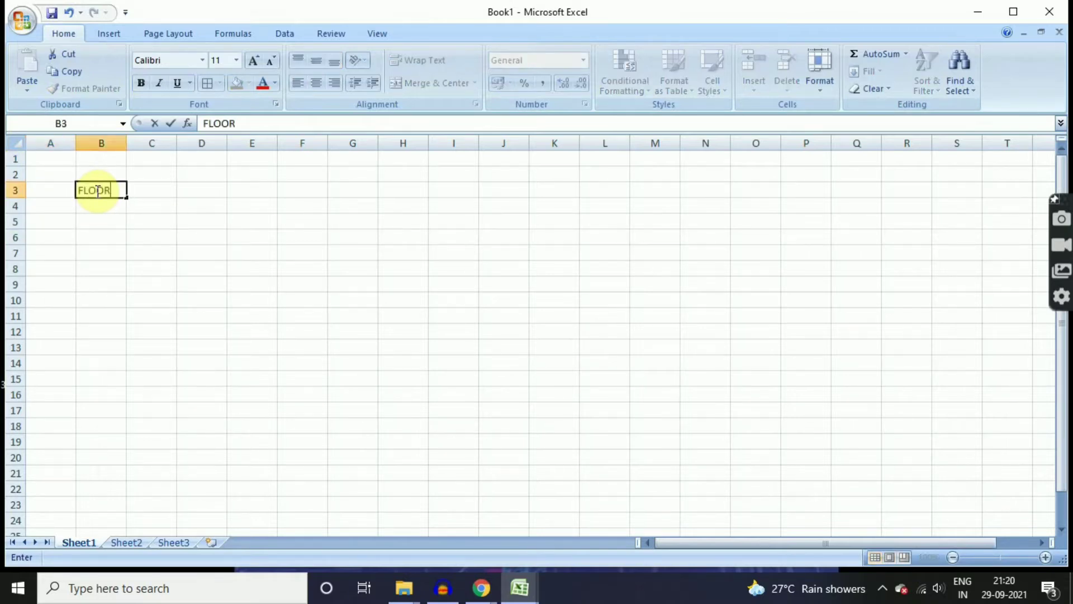
type("ING BEDDI")
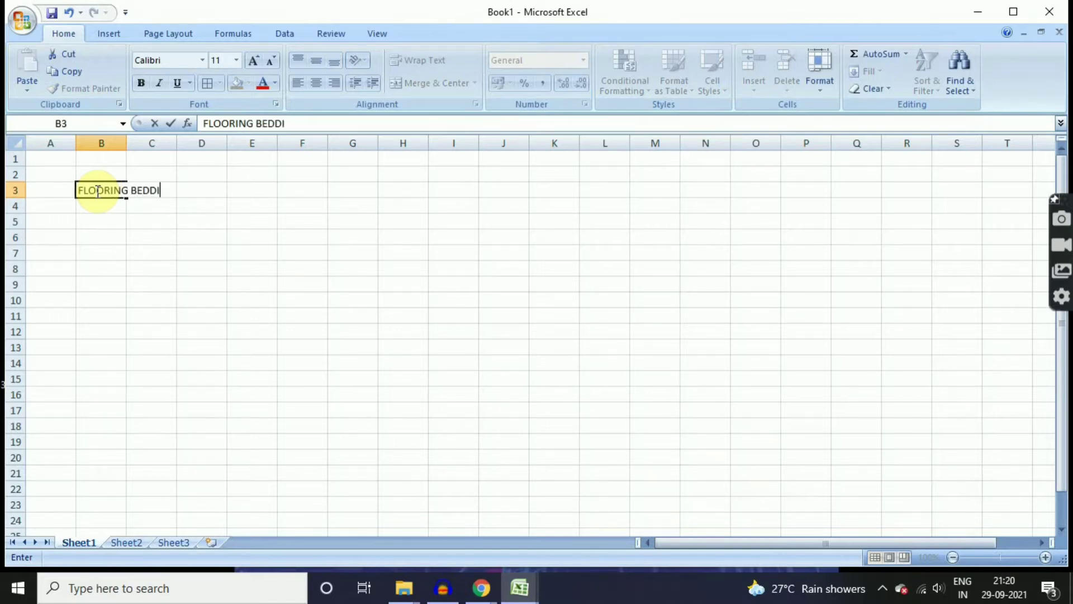
type("NG MATERIAL ")
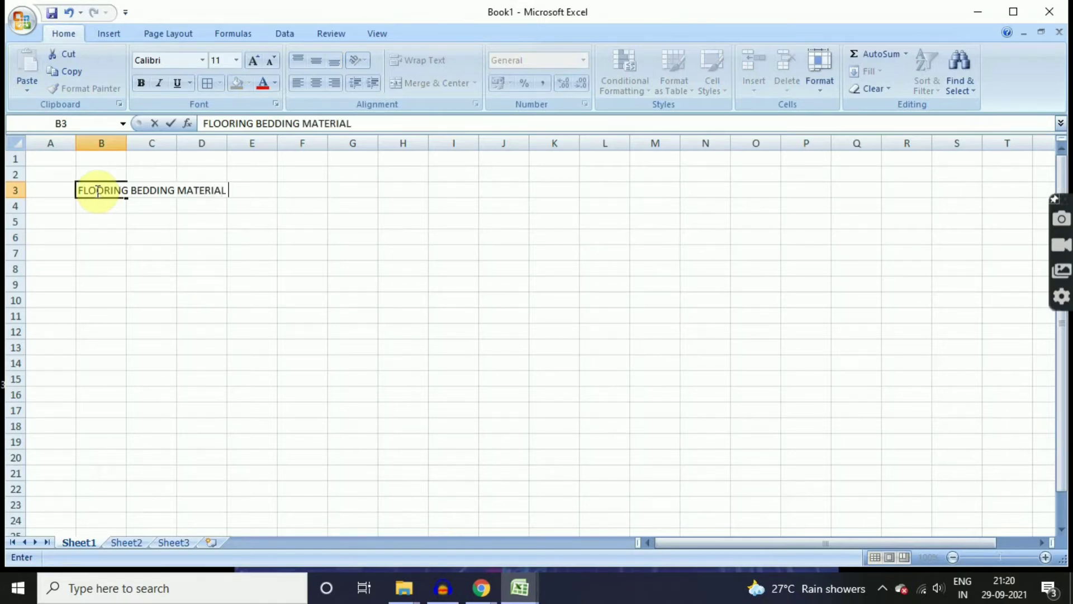
type("CALCULATO")
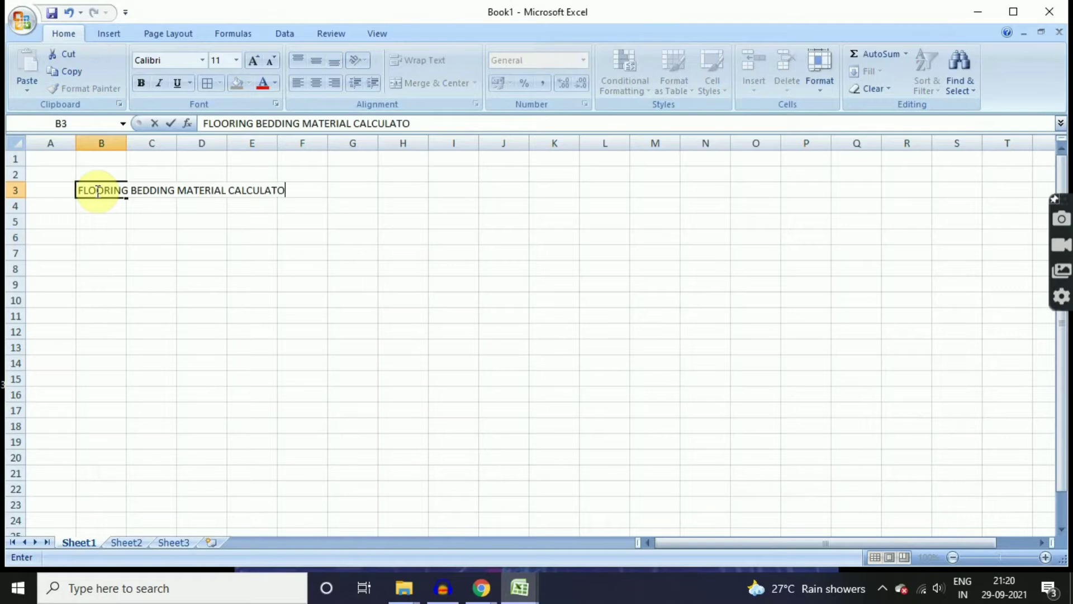
type("R")
Make the title in B3 bold and increase its font by two sizes.
left_click_drag(141, 252, 109, 191)
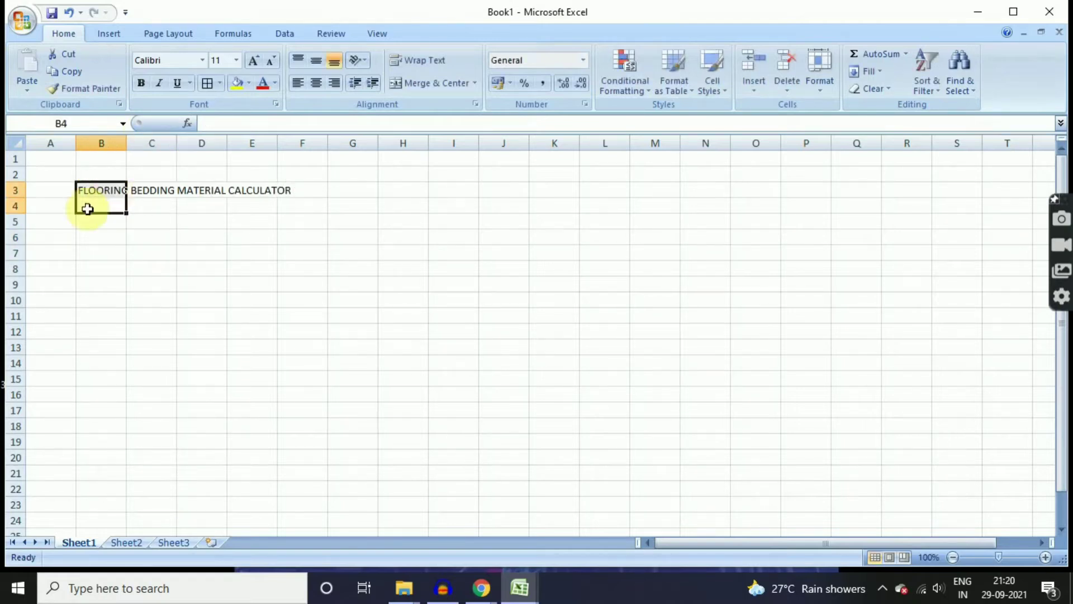
left_click(106, 190)
left_click(141, 83)
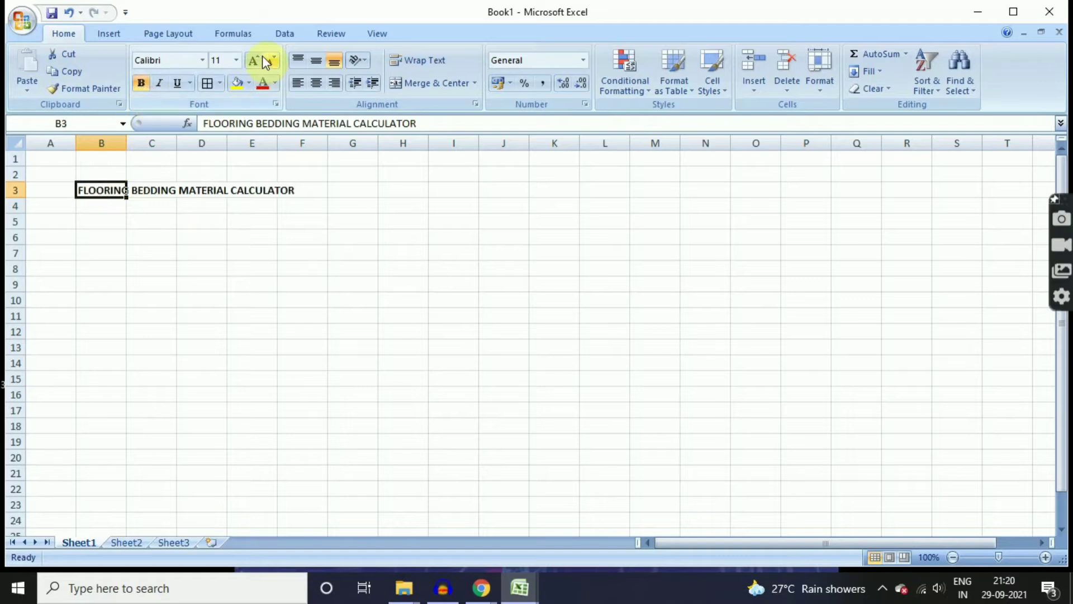
left_click(259, 58)
left_click(259, 58)
Enter the subtitle CEMENT SAND CALCULATOR FOR FLOORING in cell B5.
left_click(154, 231)
left_click_drag(60, 223, 99, 231)
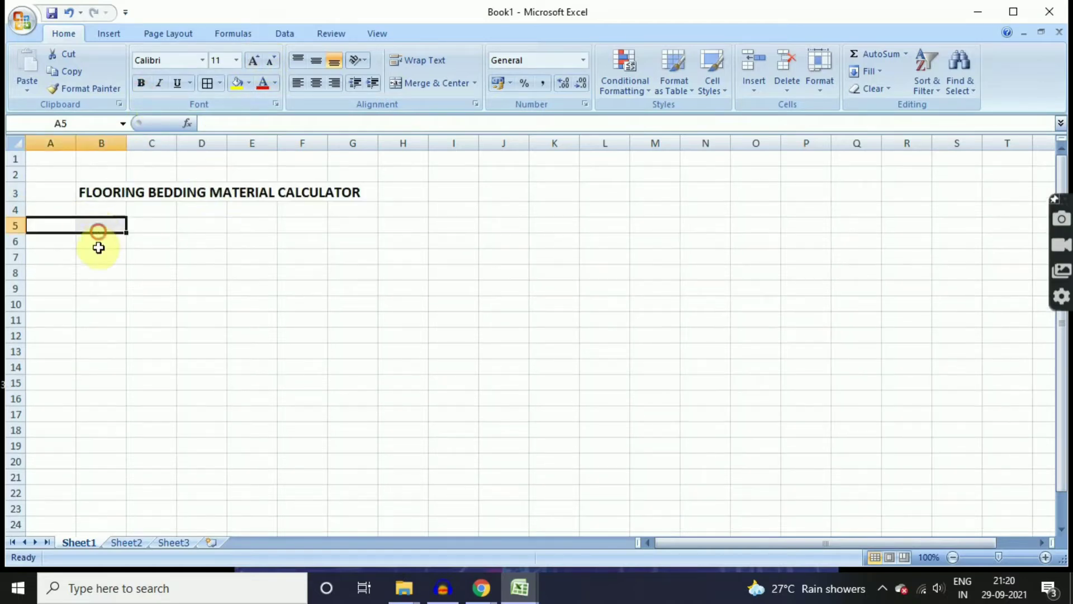
left_click(96, 255)
left_click(99, 226)
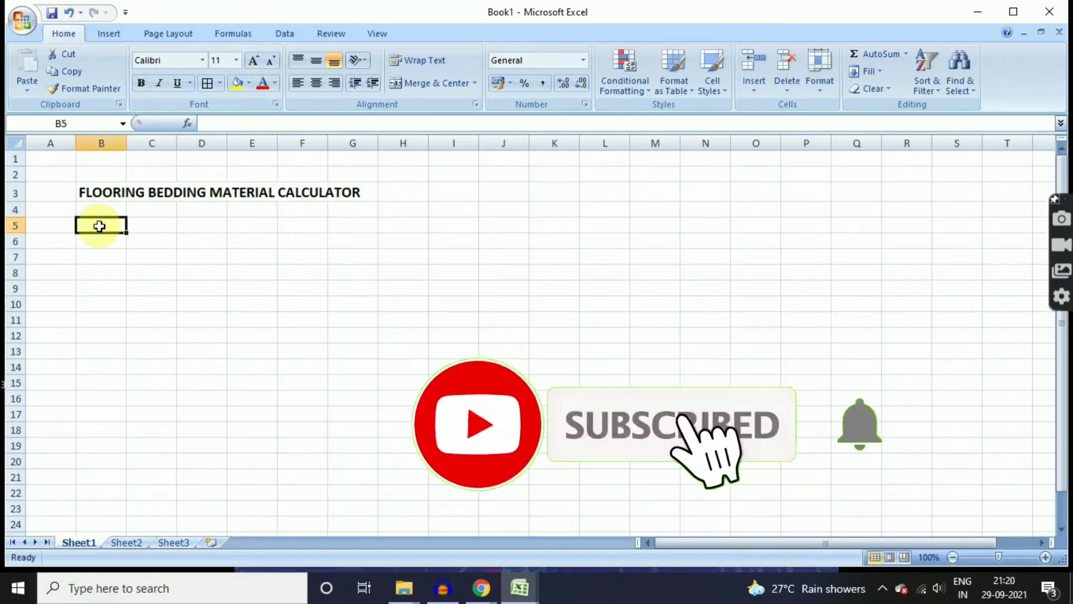
type("CEMENT")
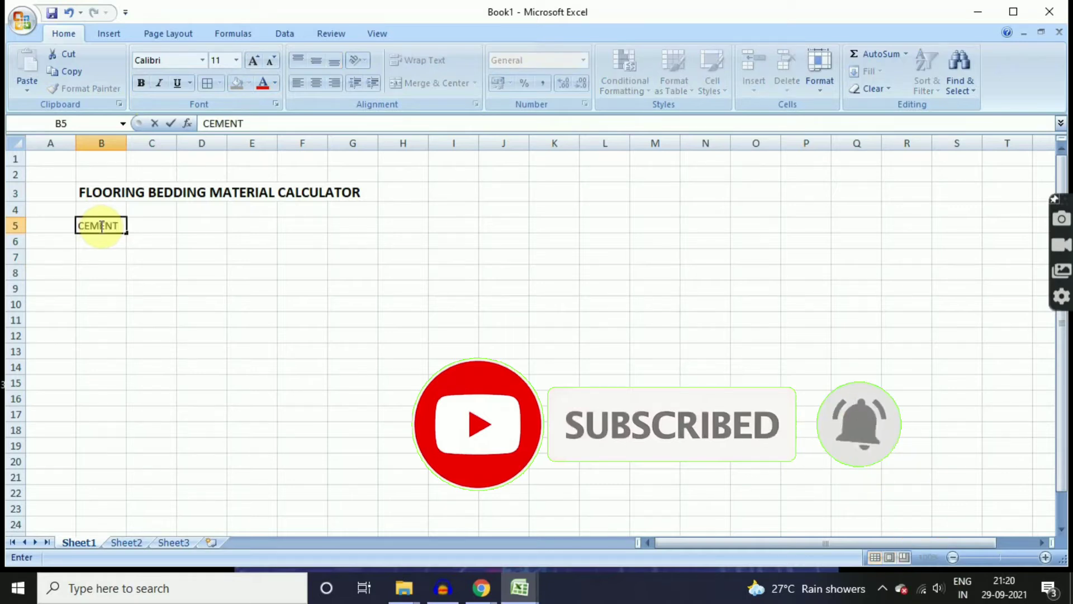
type(" SAND CA")
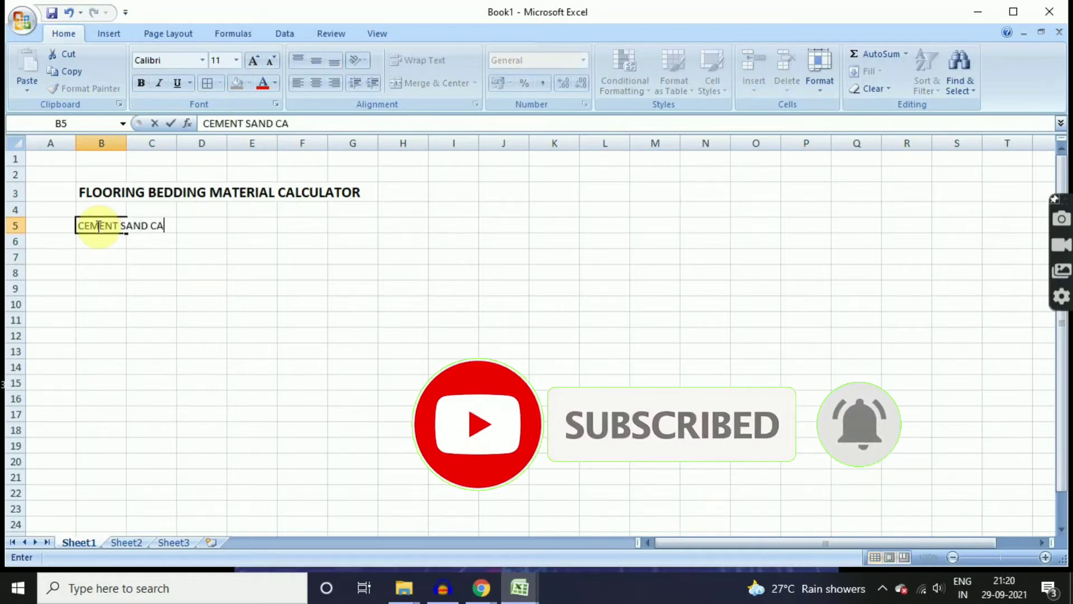
type("LCULATOR ")
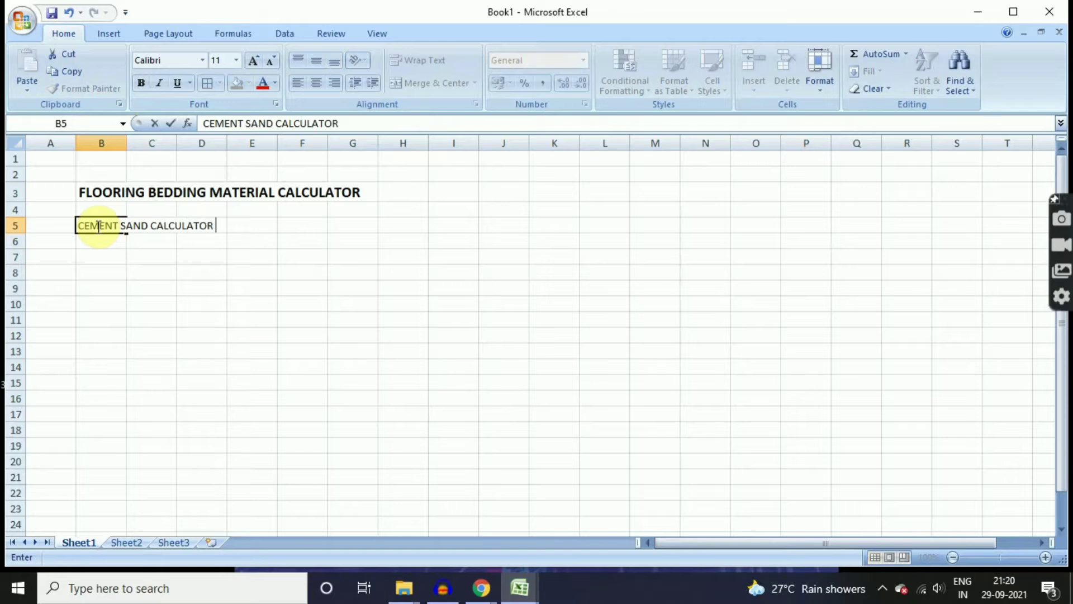
type("FR FLORR")
key("BackSpace")
key("BackSpace")
key("BackSpace")
key("BackSpace")
type("OR FLOORING")
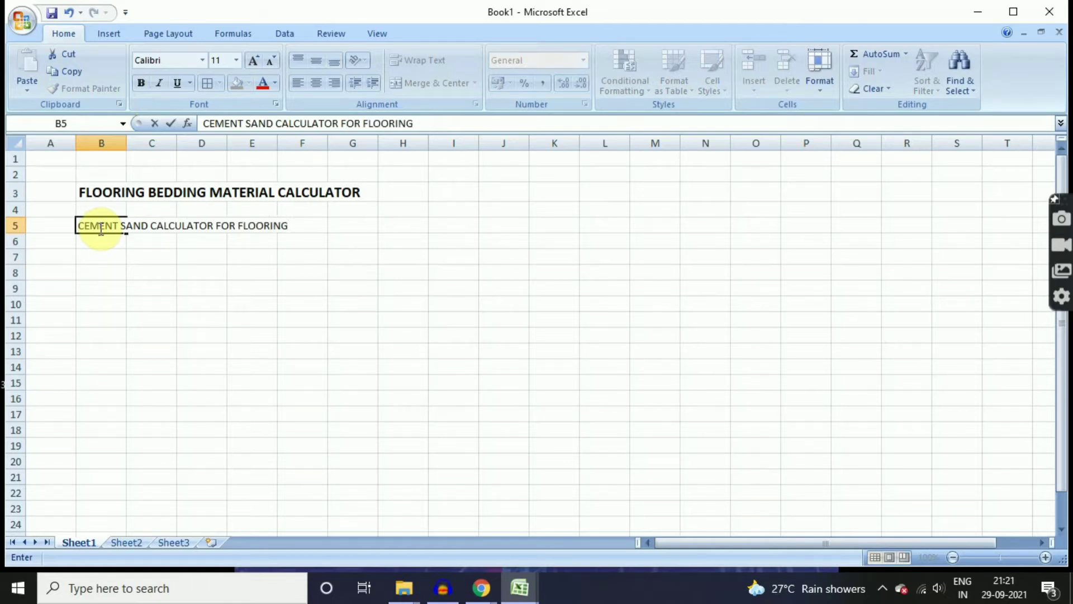
Make the subtitle in B5 bold and enlarge its font to match the title above.
left_click_drag(129, 290, 129, 240)
left_click(112, 273)
left_click(107, 225)
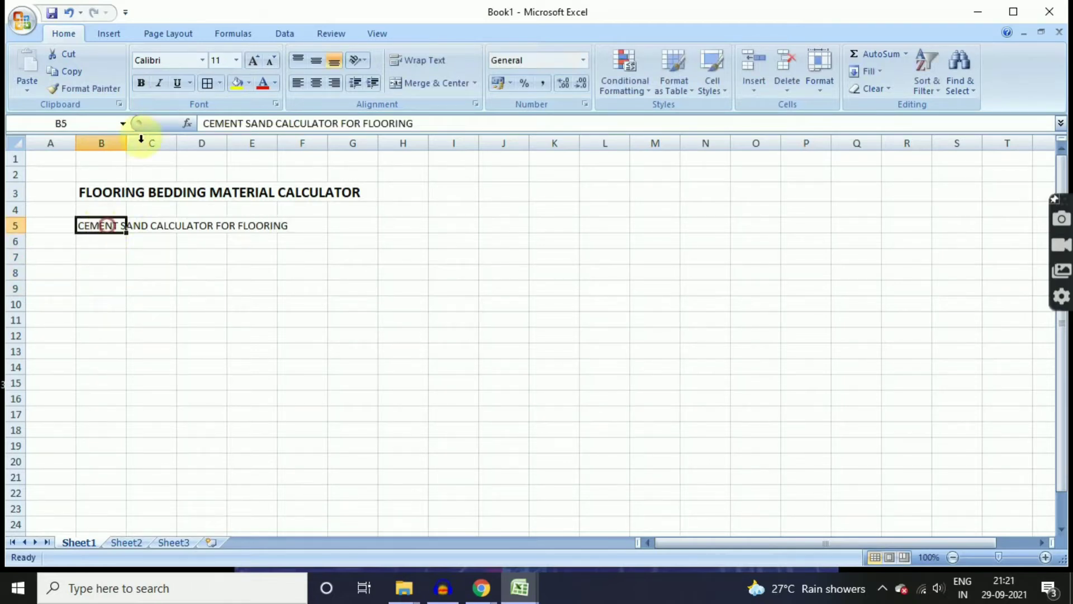
left_click(140, 83)
left_click(254, 60)
left_click(219, 339)
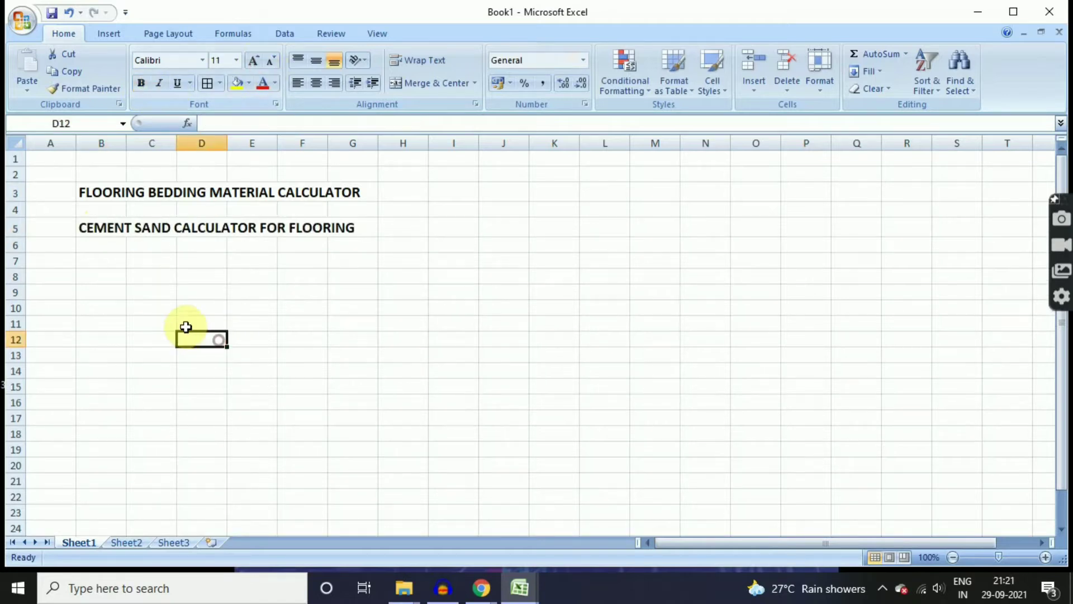
Enter the label MENTION AREA HERE in cell B7.
left_click(134, 260)
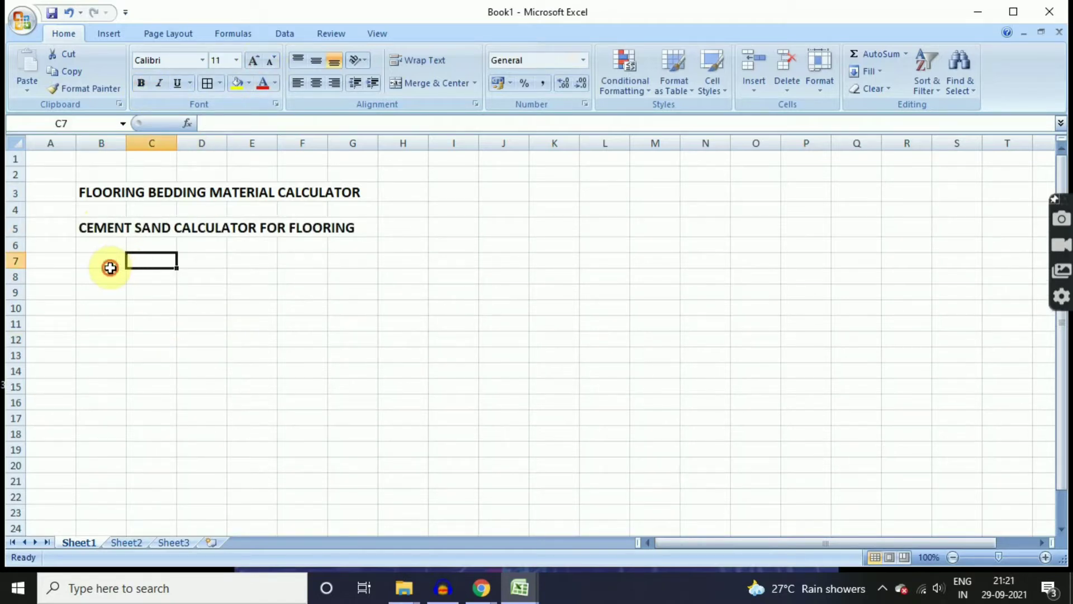
left_click(111, 267)
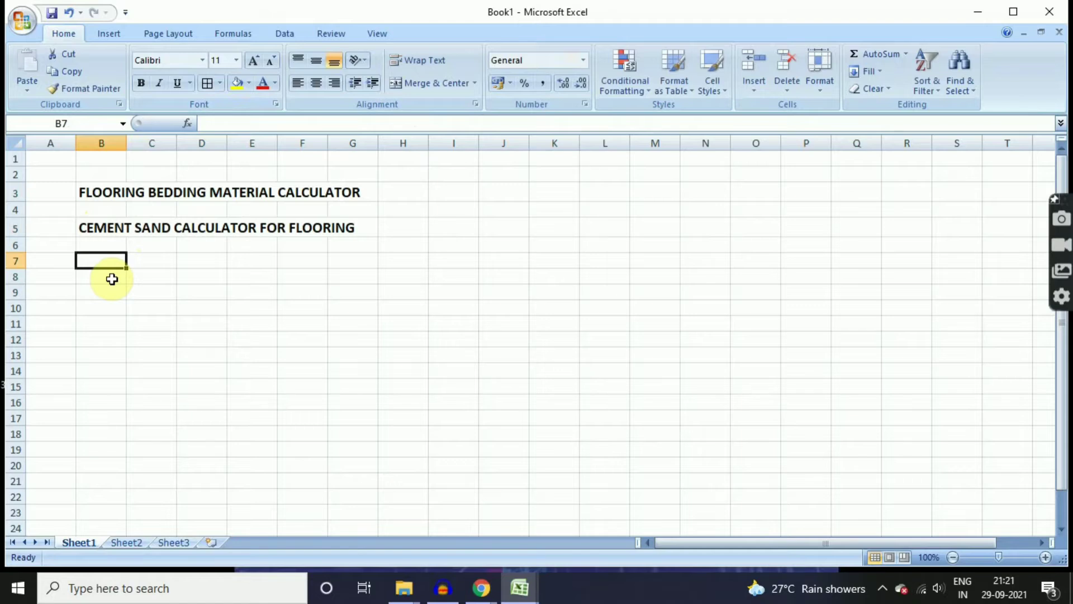
type("MENTION")
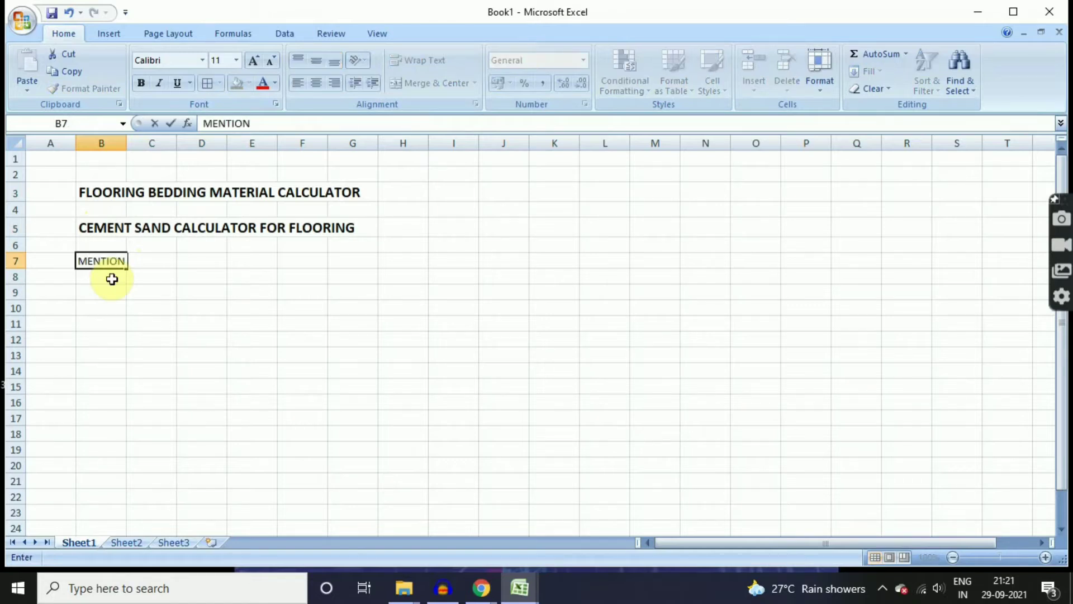
type(" AREA HERE")
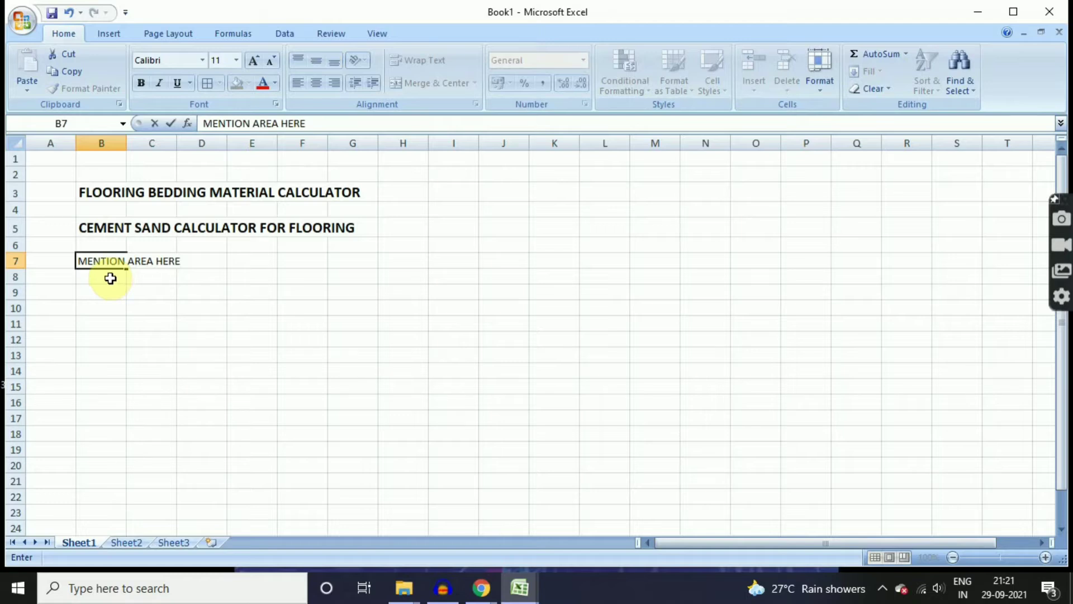
left_click(152, 322)
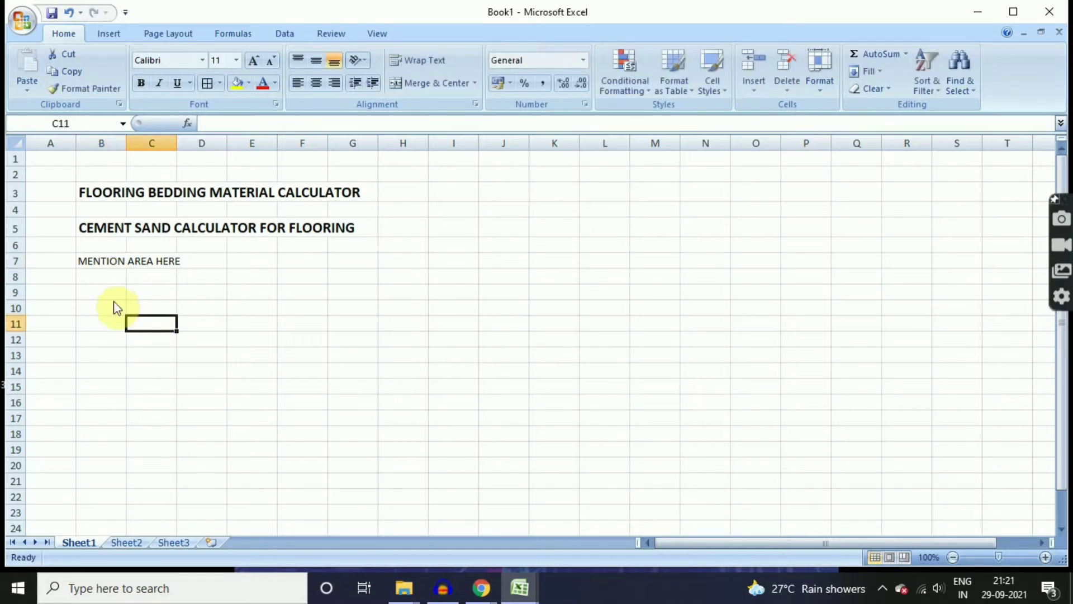
Enter the labels THICKNESS 50MM in cell B9 and MIX RATIO 1:6 in cell B11.
left_click(90, 292)
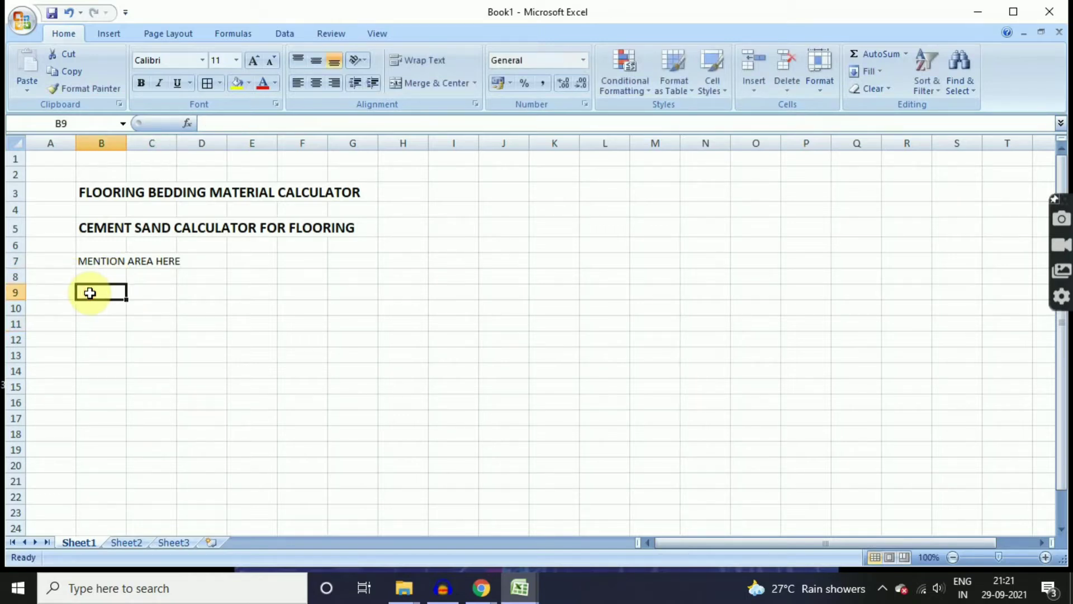
type("THICKN")
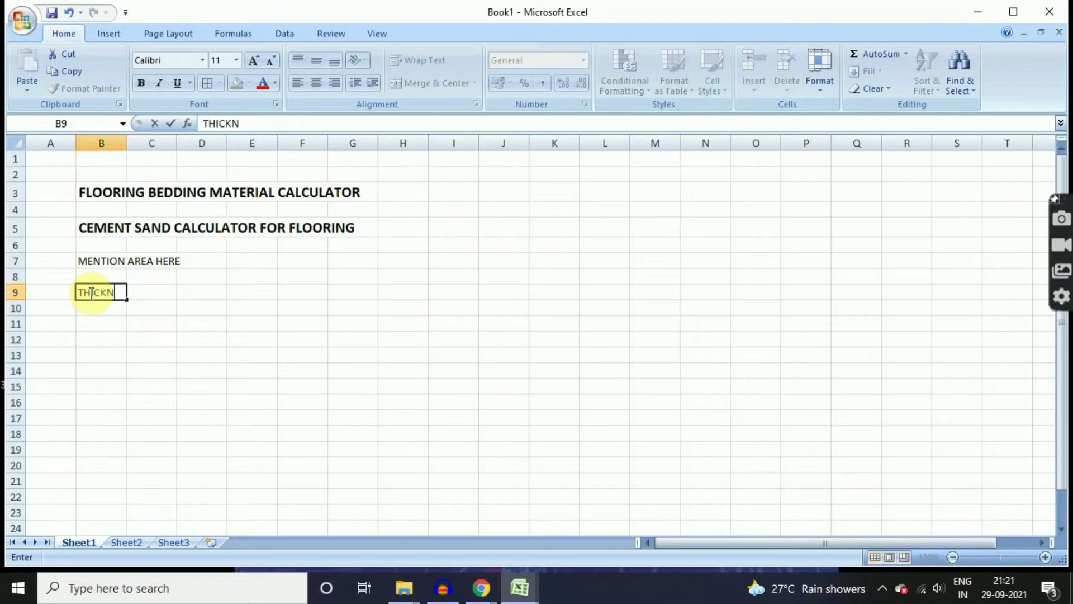
type("ESS 50MM")
left_click(117, 323)
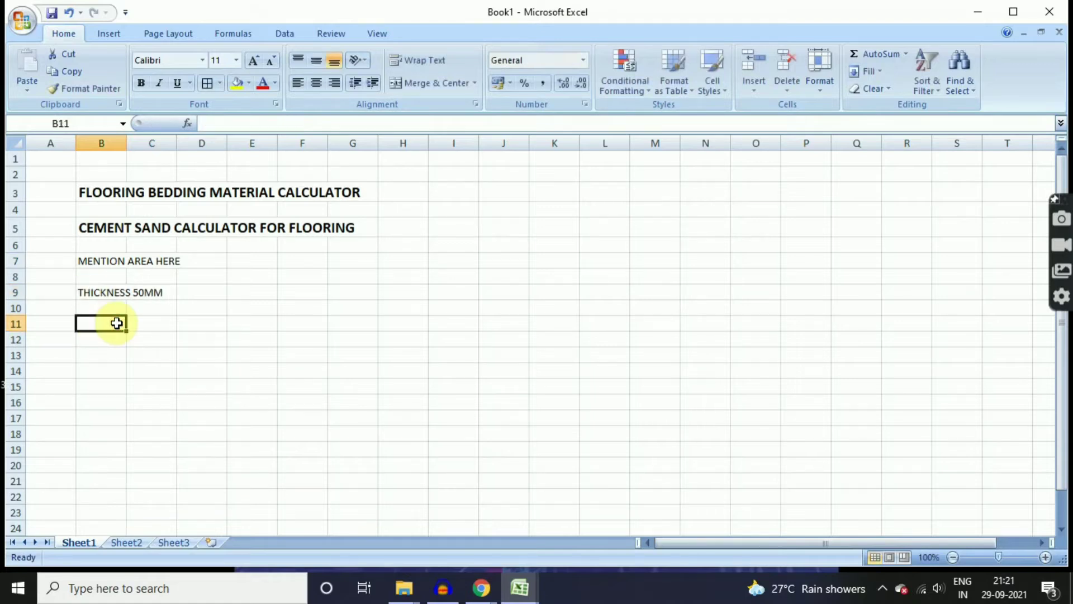
type("MIX")
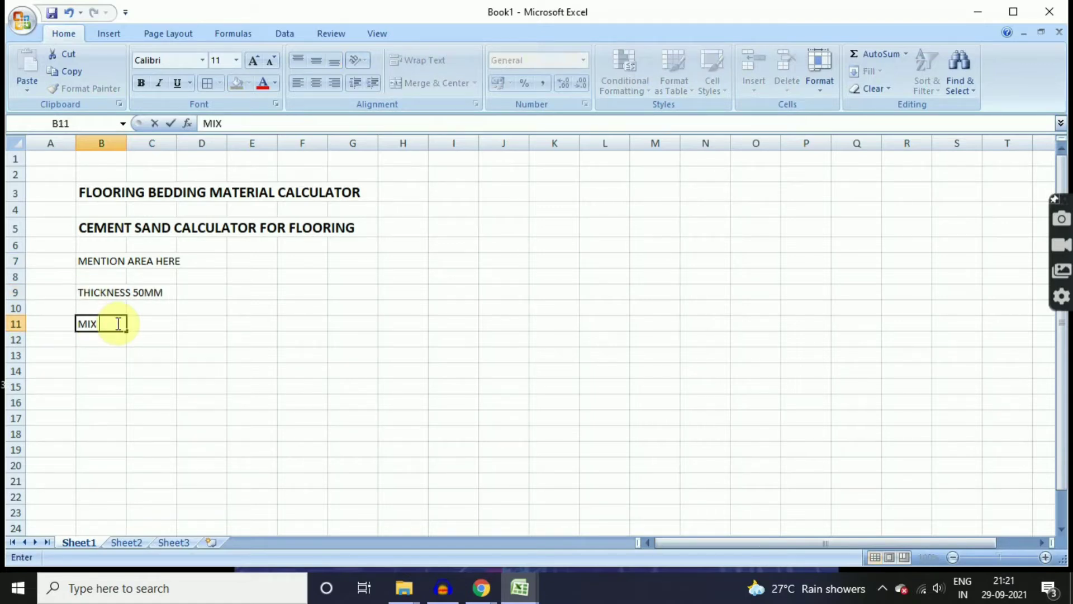
type(" RATIO 1:6")
left_click(99, 367)
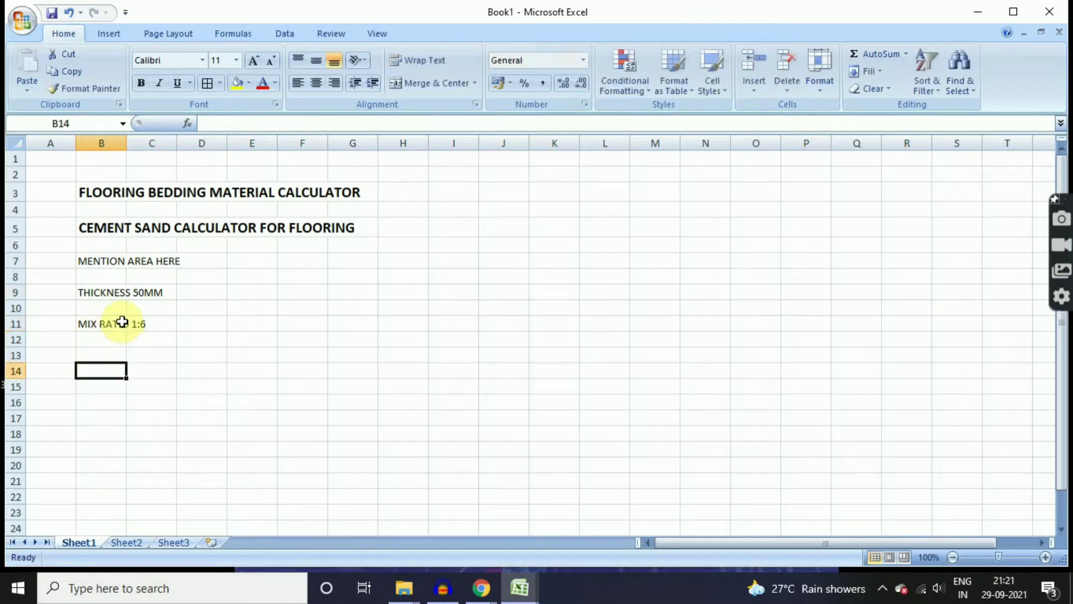
Widen column B so the row labels fit within it, leaving the two longer headings to overflow.
double_click(125, 144)
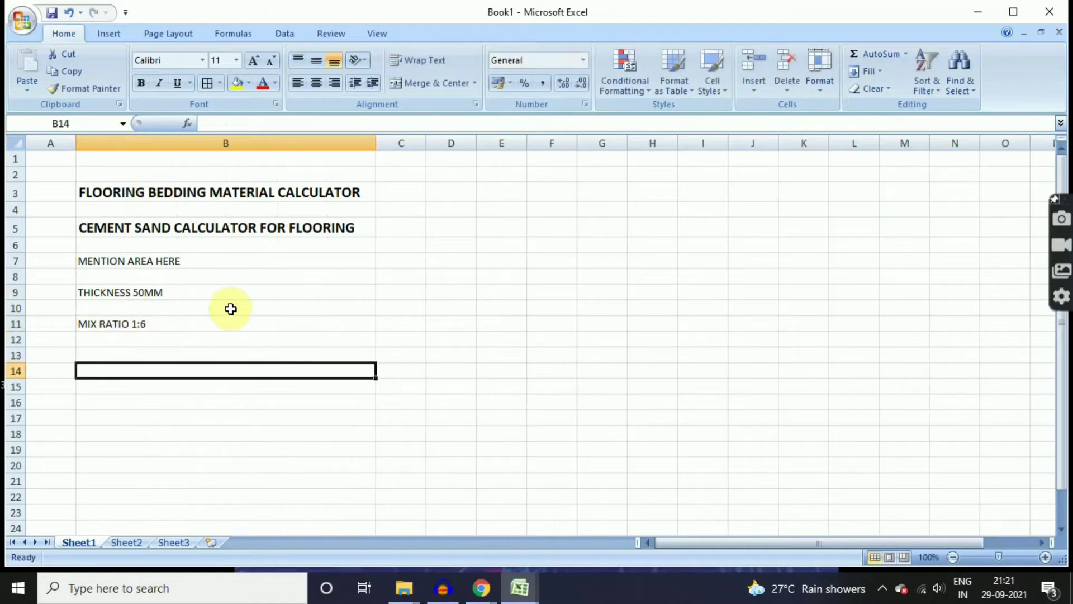
left_click(318, 310)
left_click_drag(376, 143, 246, 162)
Enter the unit label in SQMT in cell D7, beside the area input cell.
left_click(280, 265)
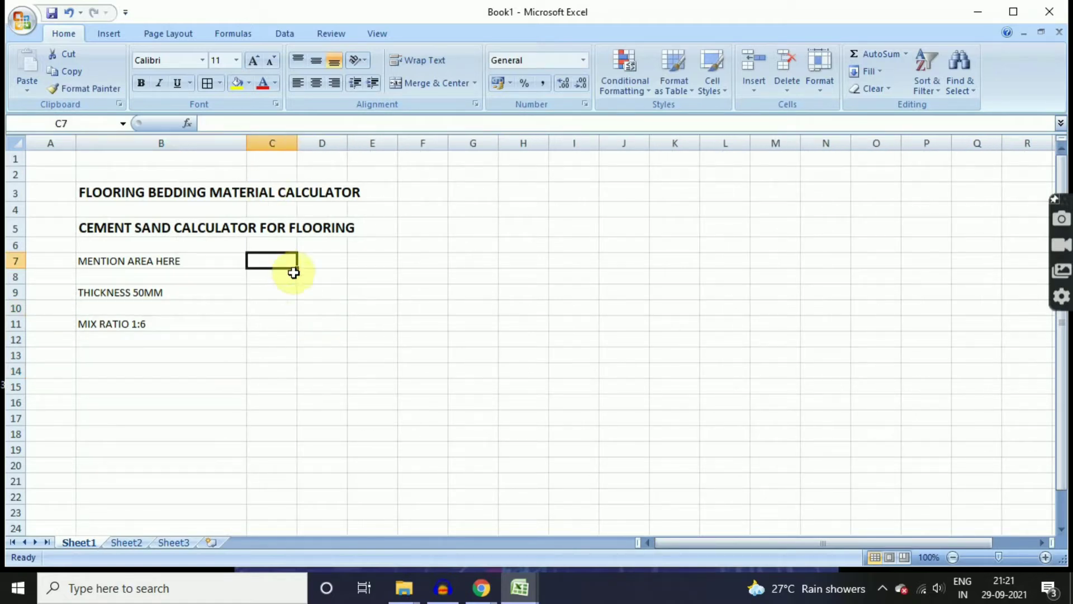
left_click(322, 264)
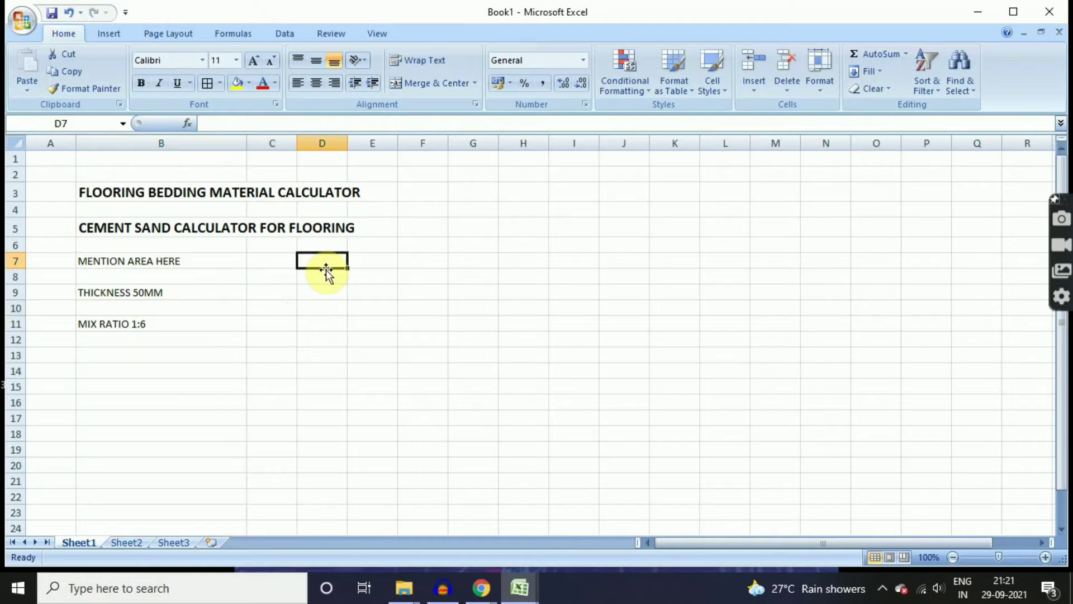
type("in")
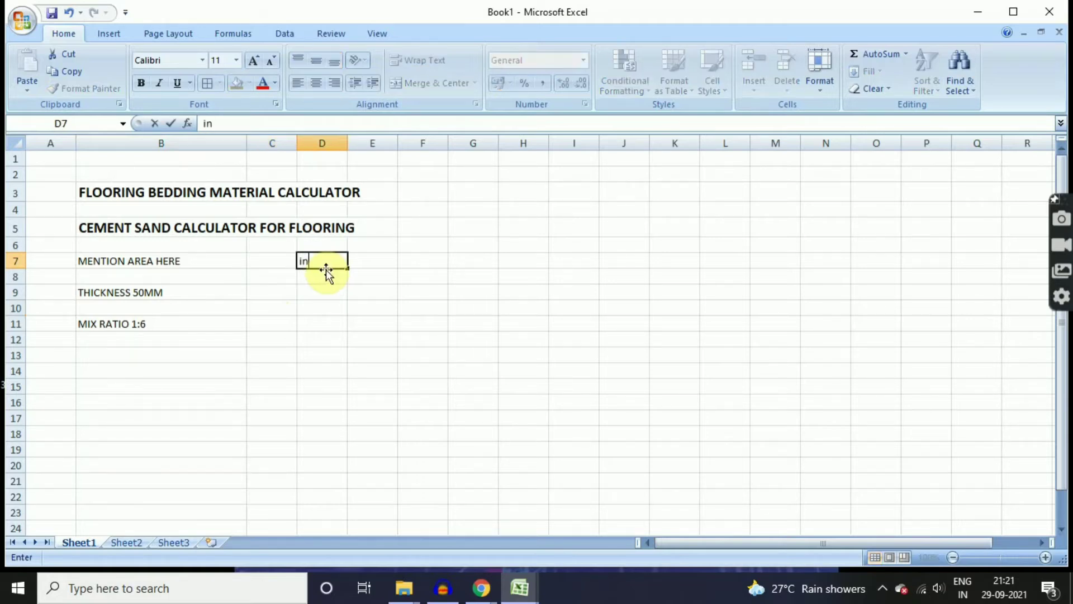
type(" SQNT")
key("BackSpace")
key("BackSpace")
type("MT")
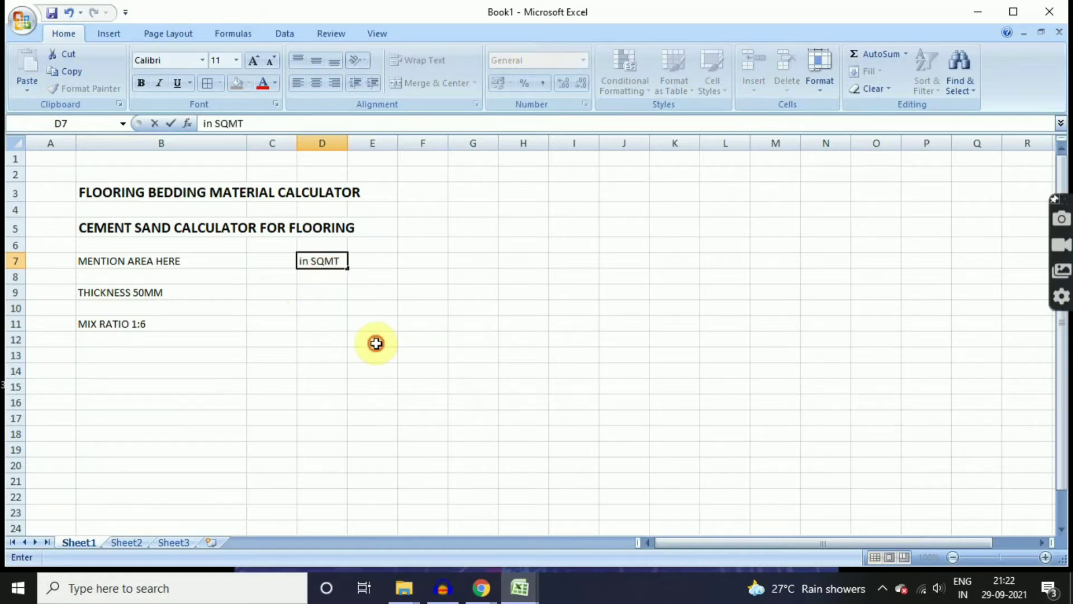
left_click(377, 343)
Fill the area input cell C7 with a light red shade.
left_click(267, 259)
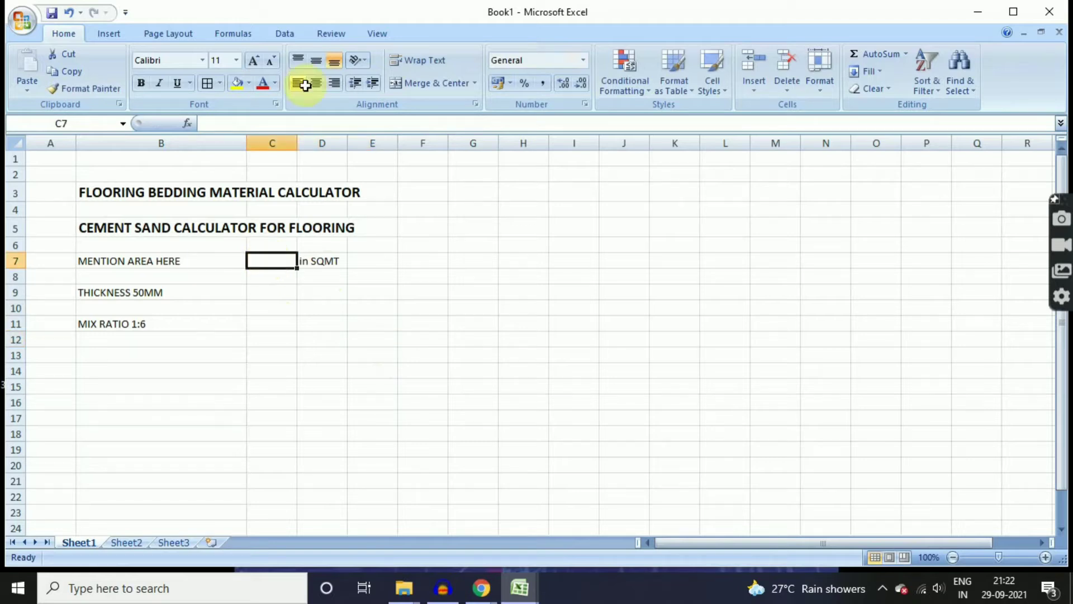
left_click(249, 84)
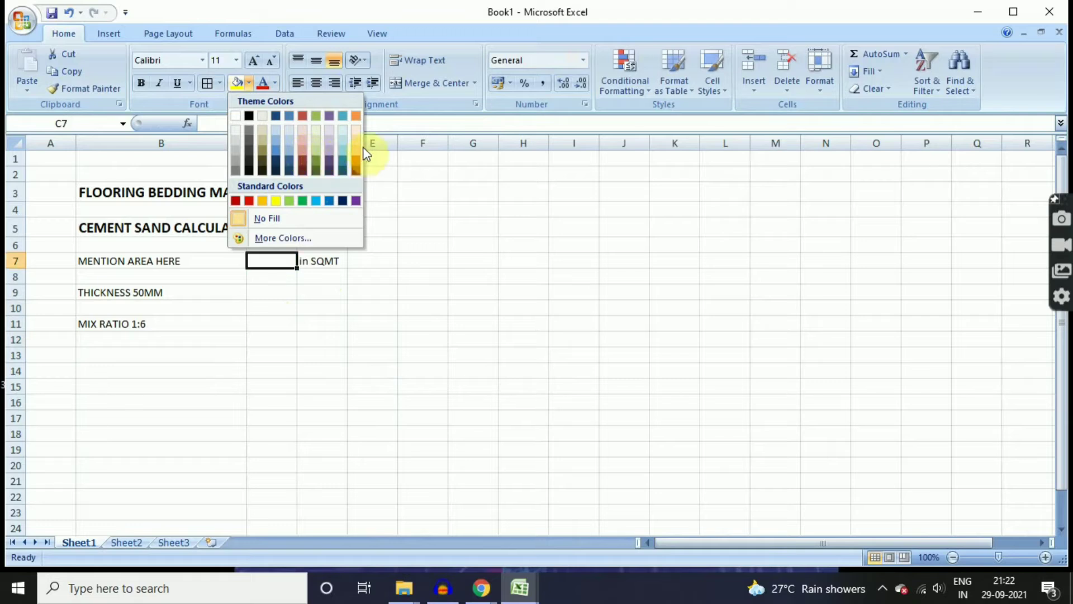
left_click(303, 147)
left_click(315, 245)
Enter the thickness value 0.05 in cell C9 and centre it.
left_click(287, 322)
left_click(273, 299)
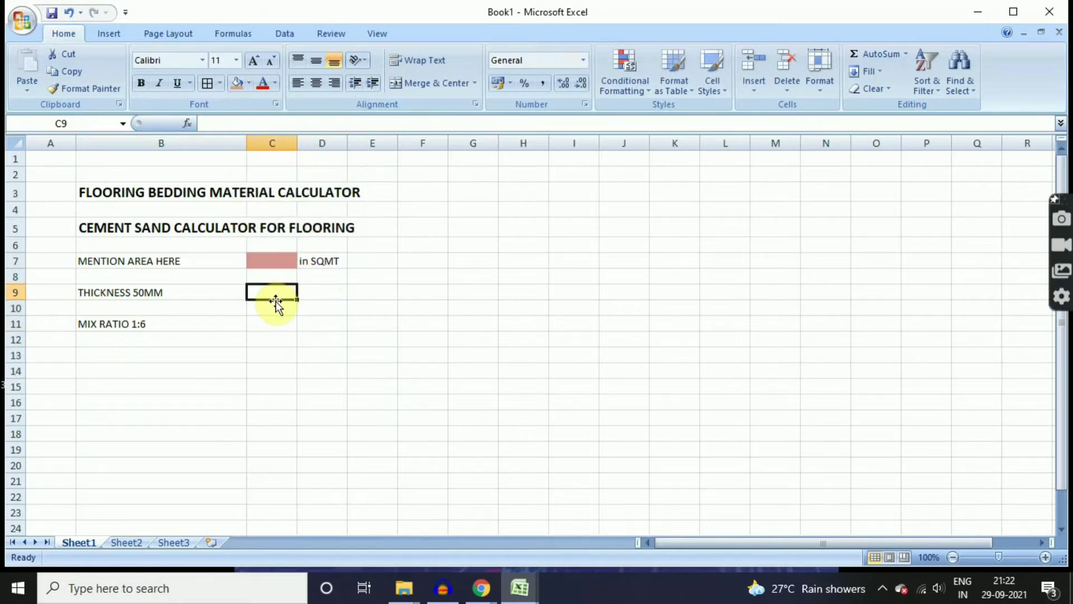
type("0.05")
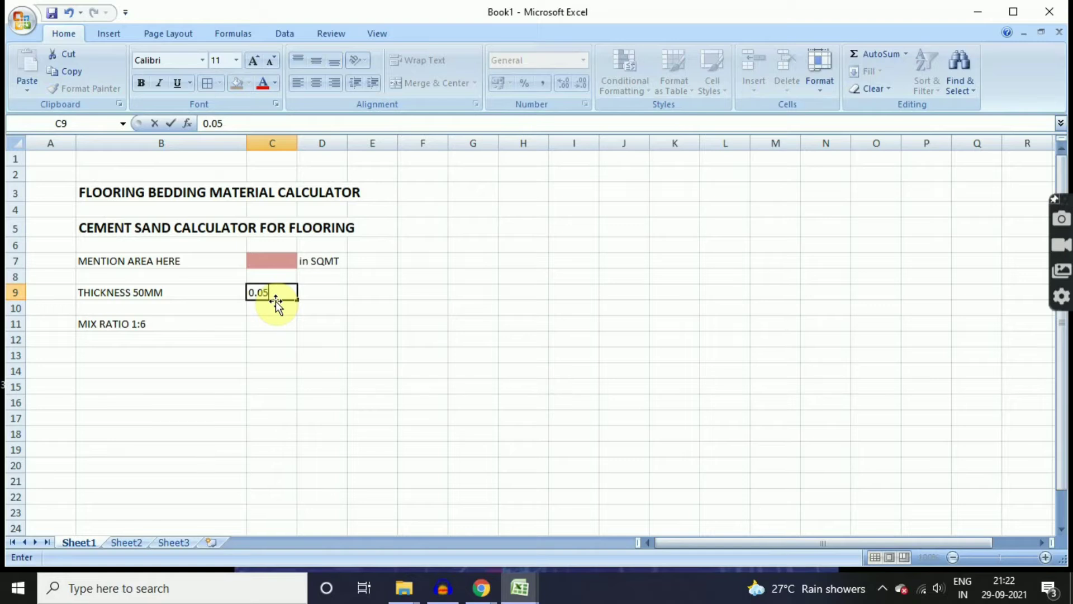
left_click(305, 325)
left_click(314, 301)
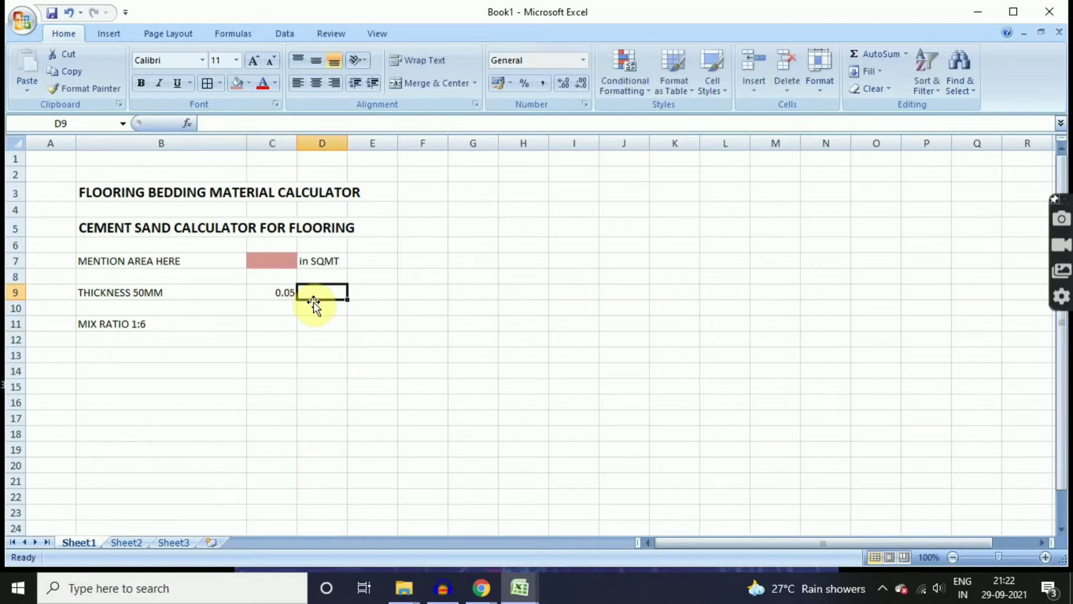
left_click(269, 297)
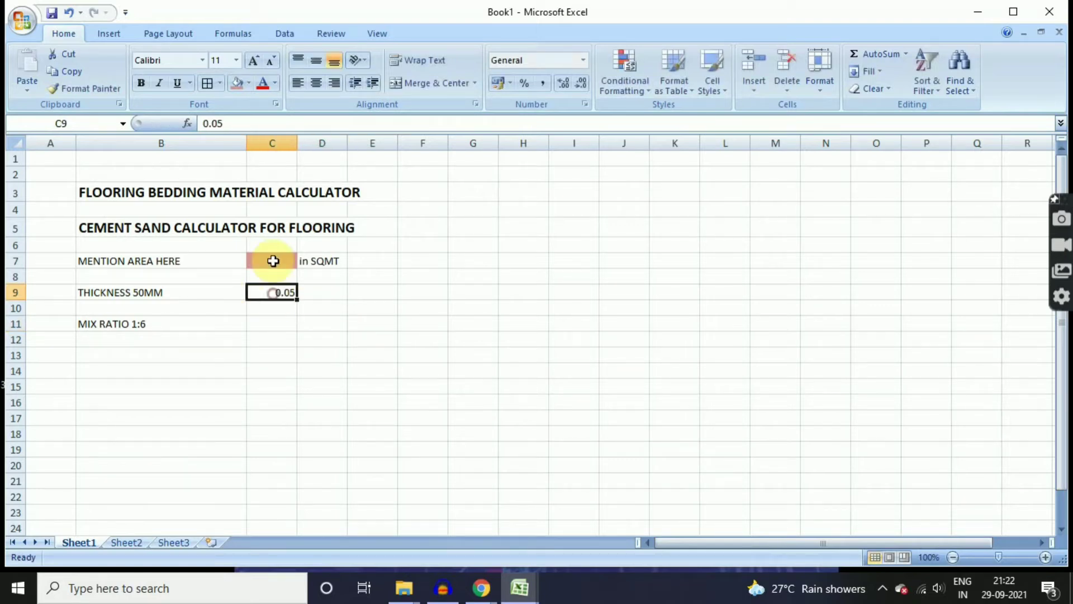
left_click(317, 86)
left_click(328, 298)
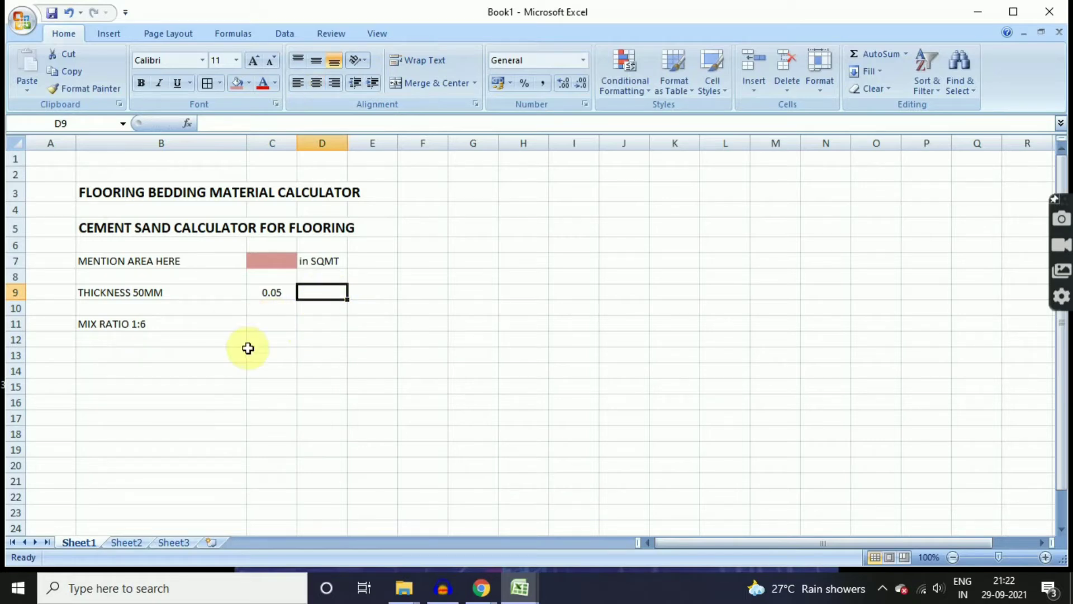
Enter the note ( 1 CEMENT : 6 SAND ) in cell D11 and autofit column D to its text.
left_click(249, 327)
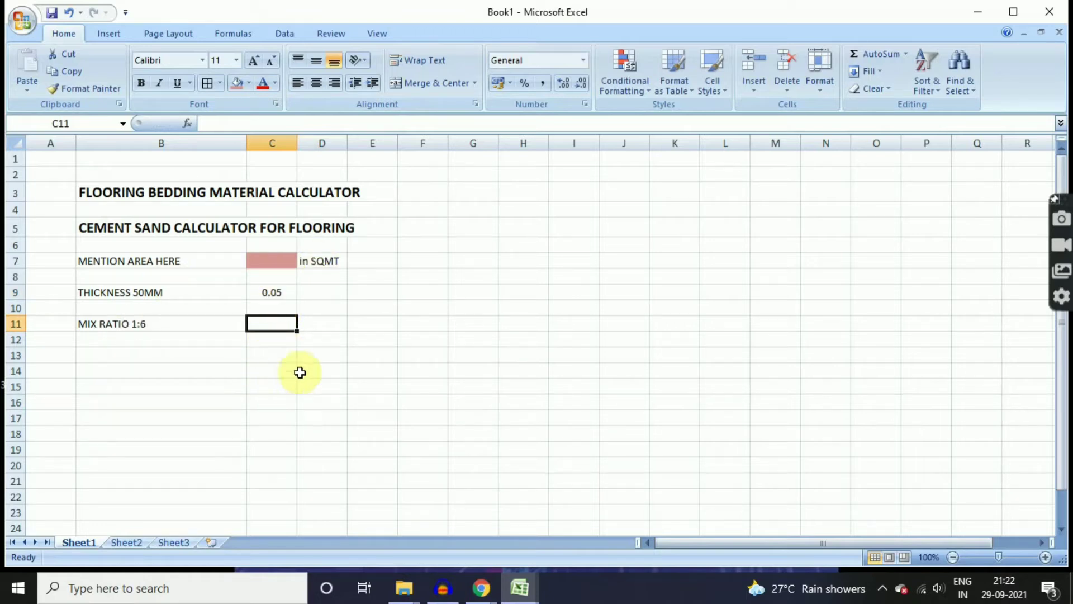
left_click(319, 323)
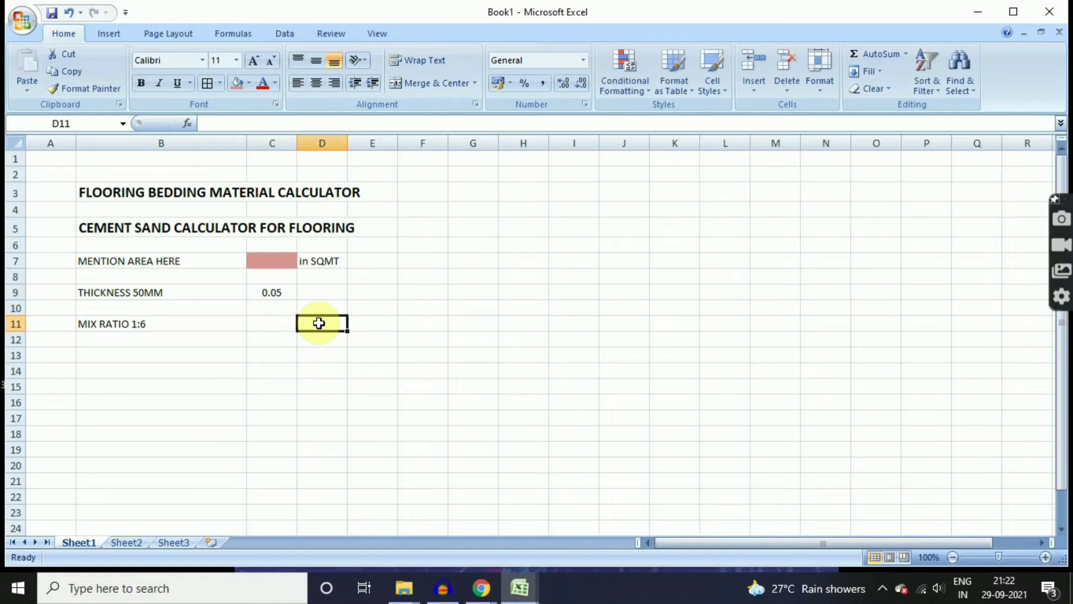
type("(")
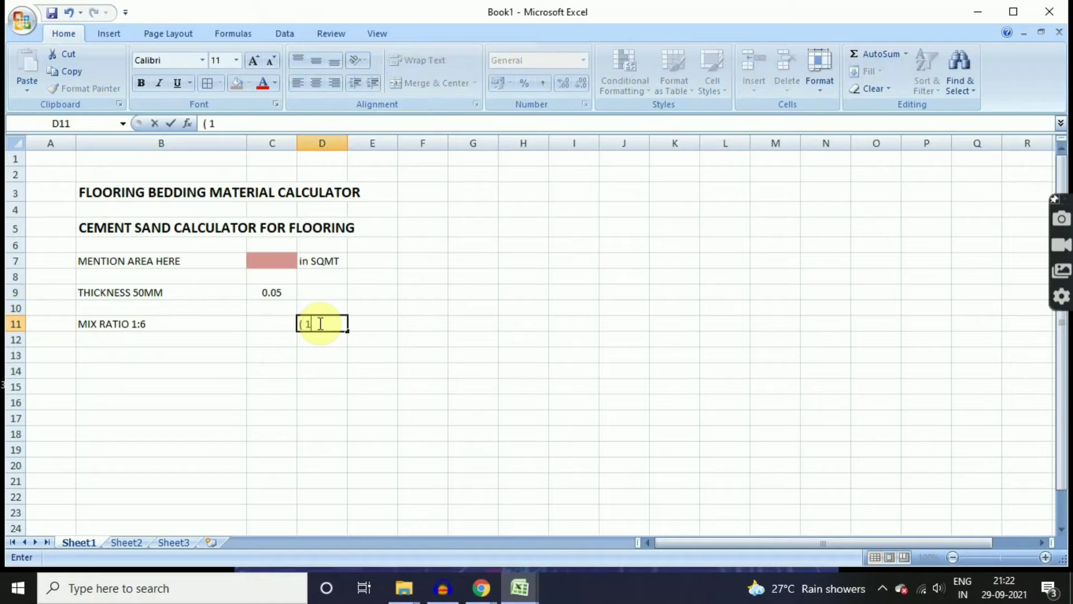
type(" 1 CEMENT")
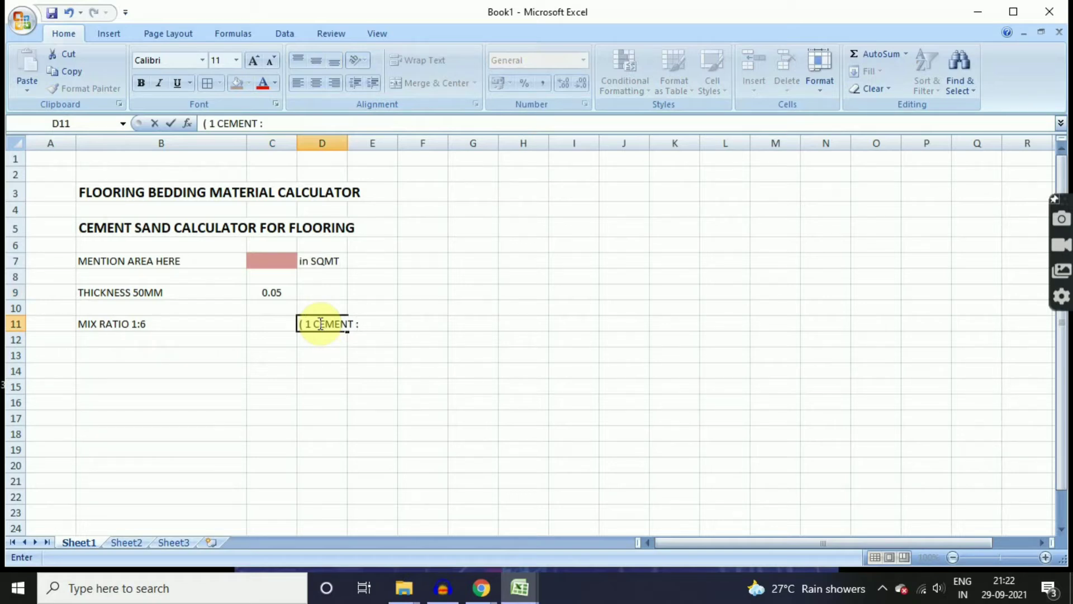
type(" : 6 SAND")
left_click(374, 370)
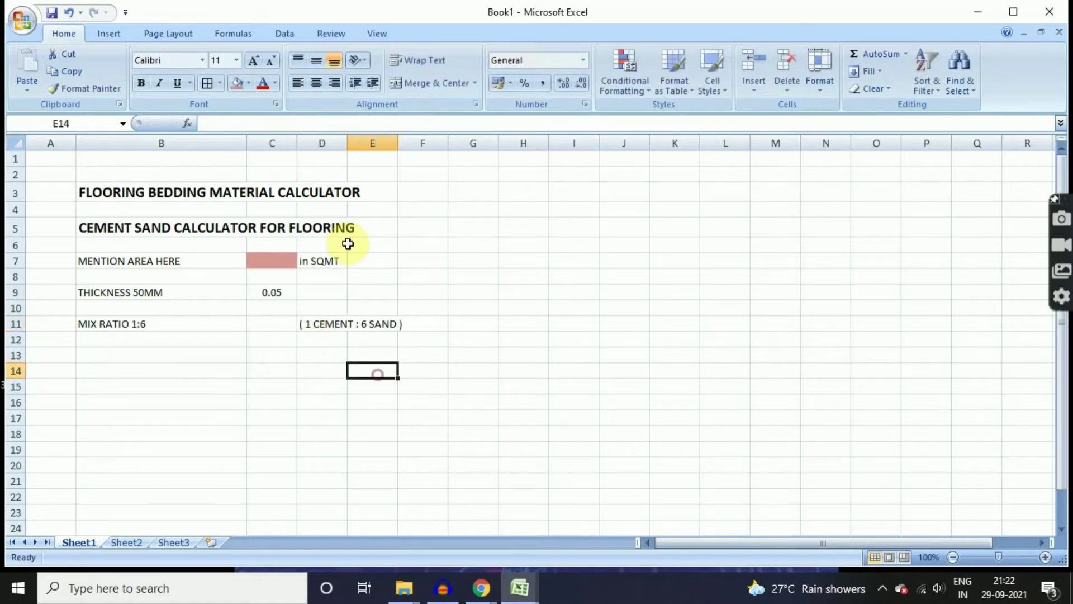
double_click(347, 149)
left_click(364, 390)
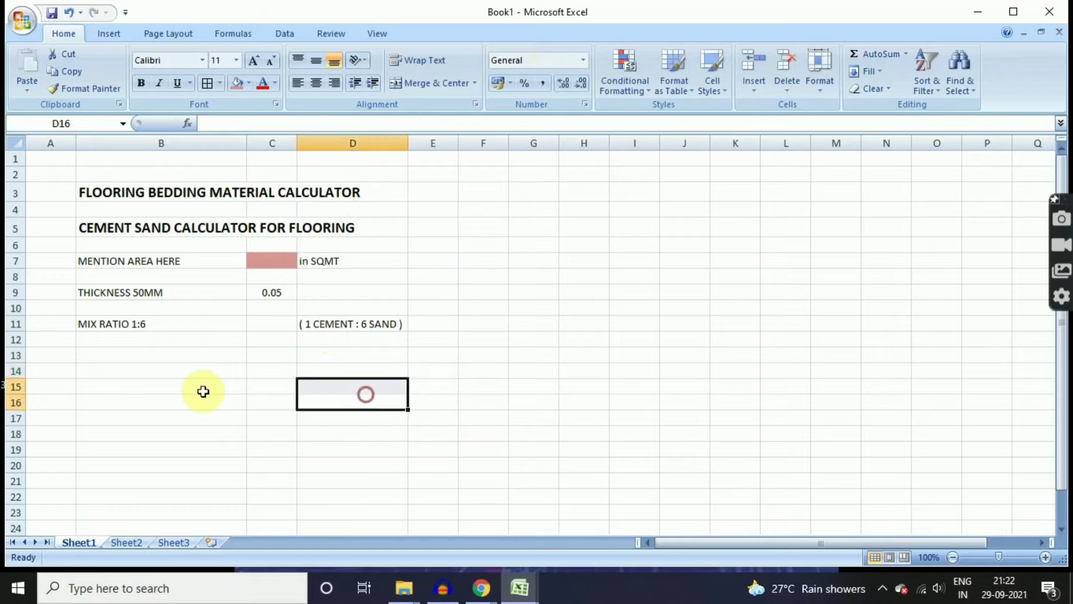
Enter the label VOLUME = AREA X THICKNESS in cell B13.
left_click(141, 352)
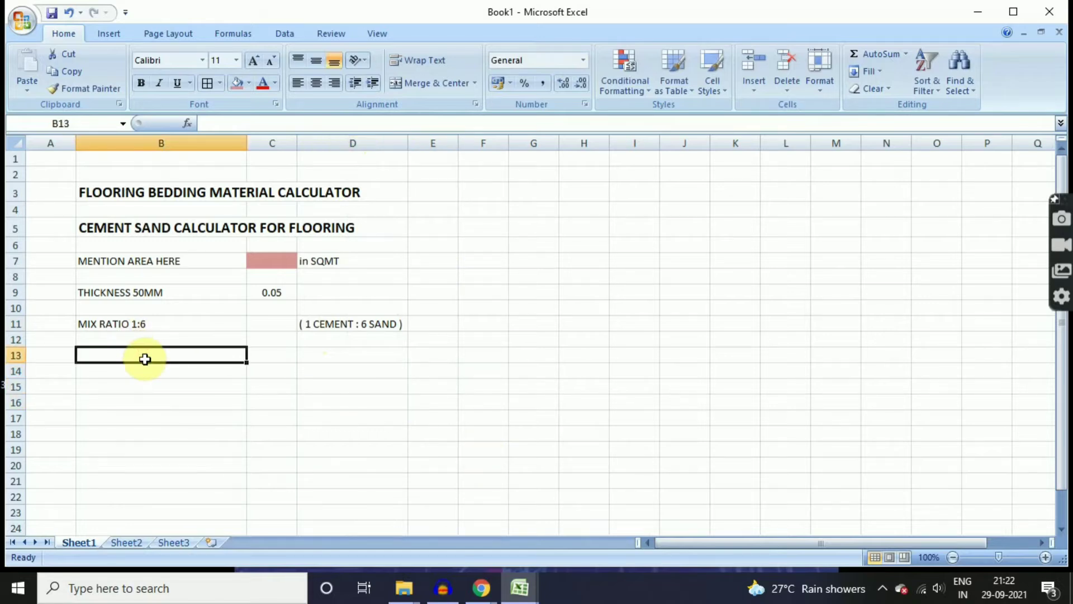
type("VOLUME")
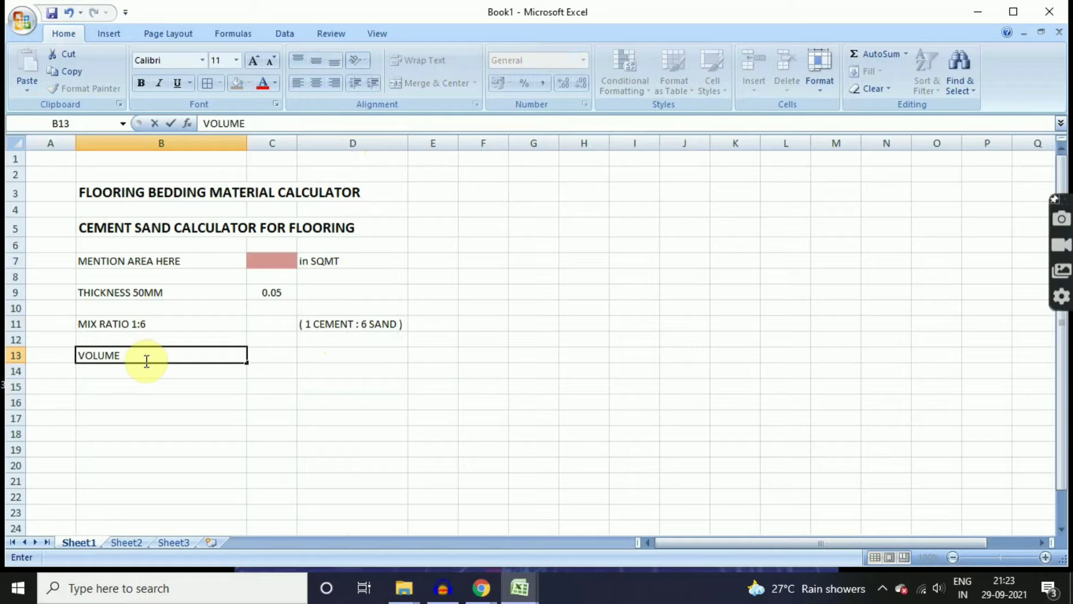
type(" = AREA X THICKNESS")
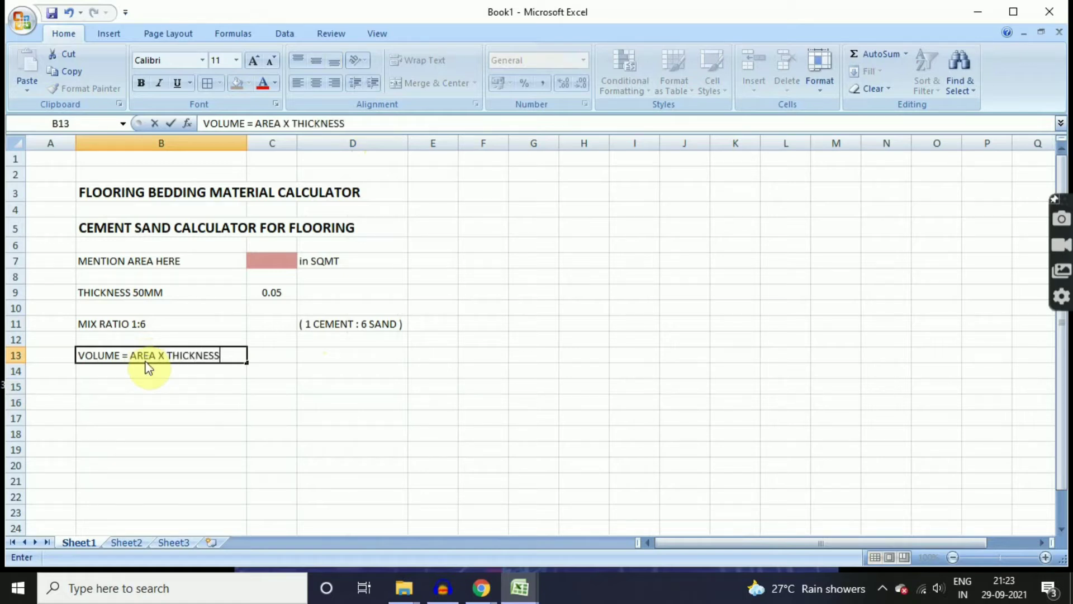
left_click(161, 432)
Enter a sample area of 20 in cell C7 and centre it.
left_click(274, 351)
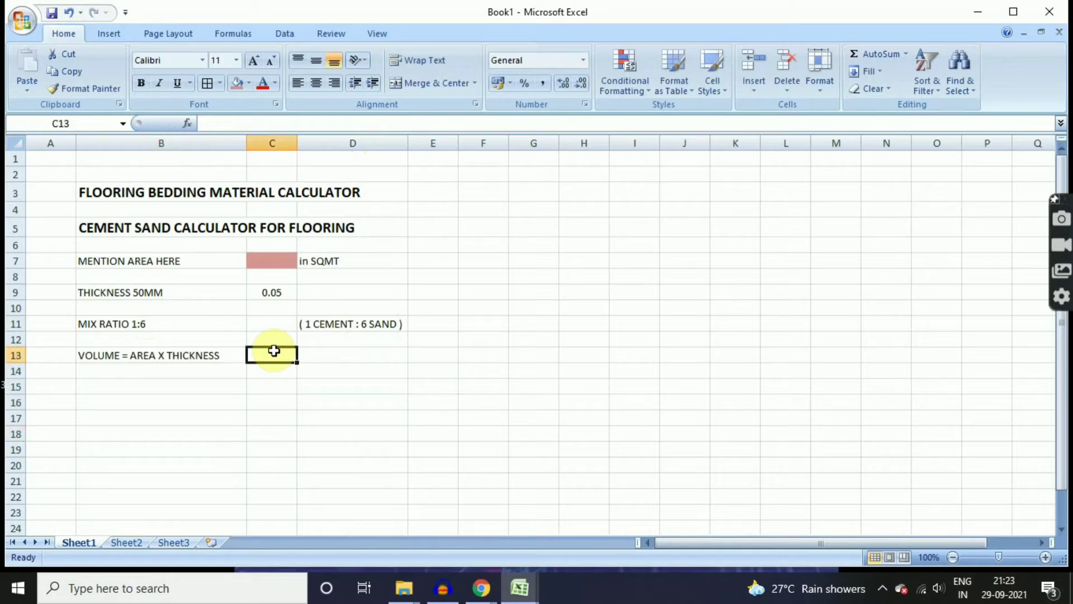
left_click(271, 262)
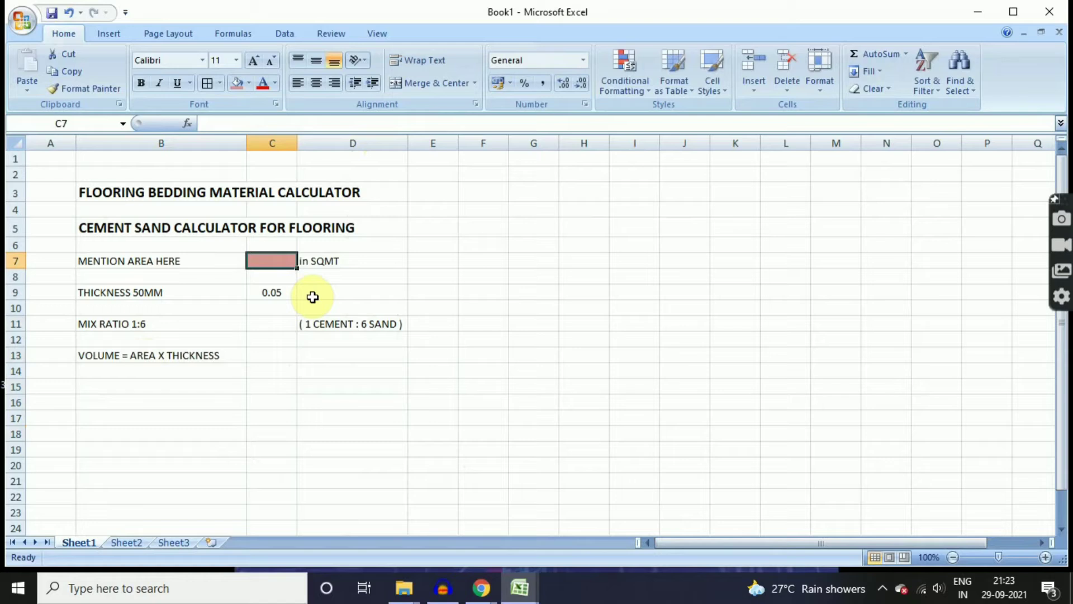
type("20")
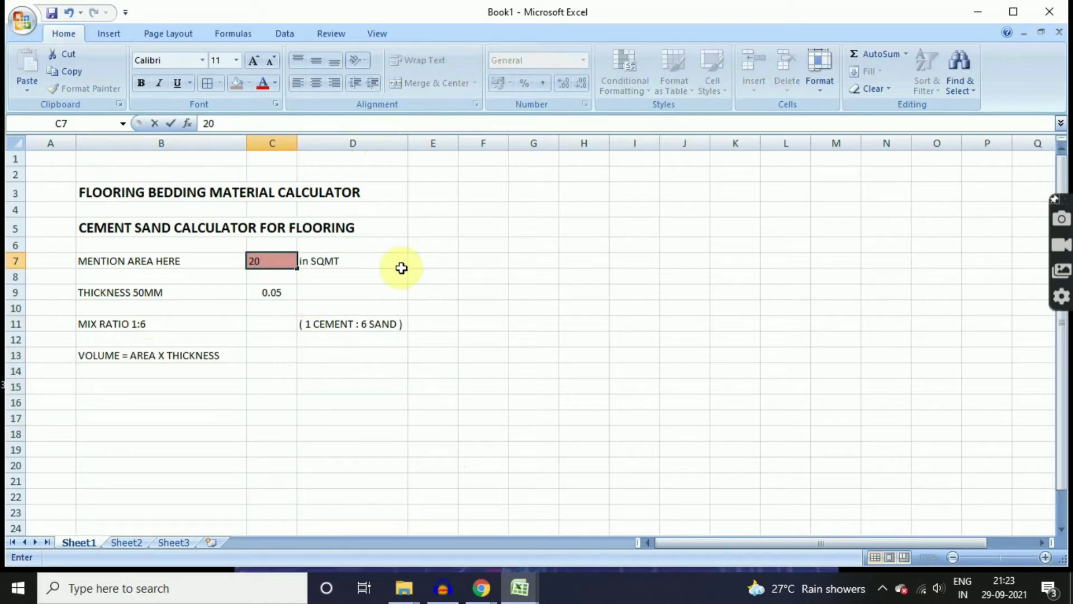
left_click(353, 279)
left_click(259, 261)
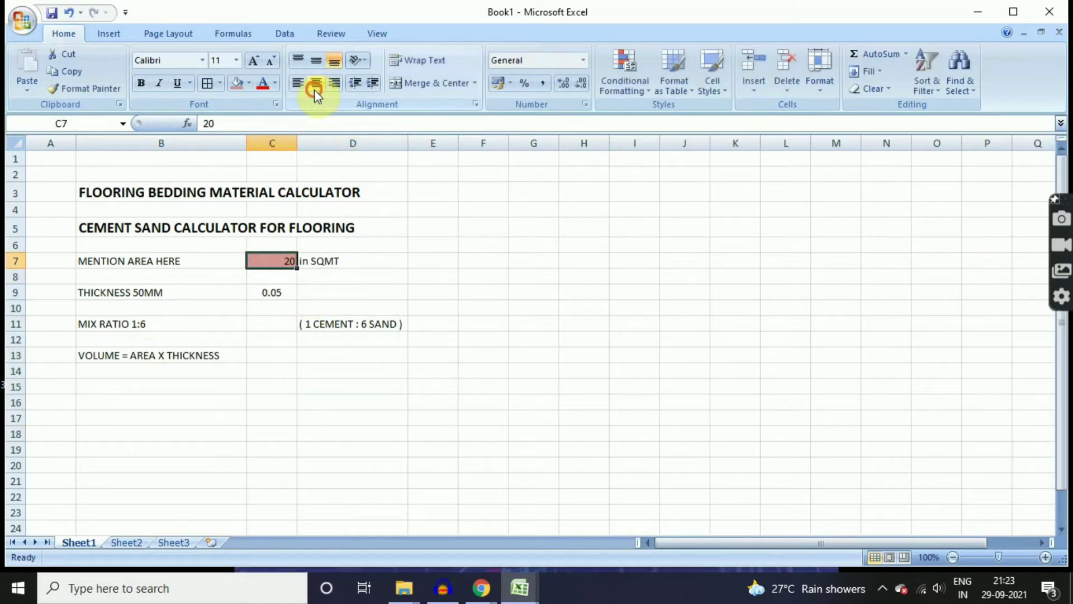
Calculate the volume in cell C13 with the formula =C7*C9 and centre the result.
left_click(281, 357)
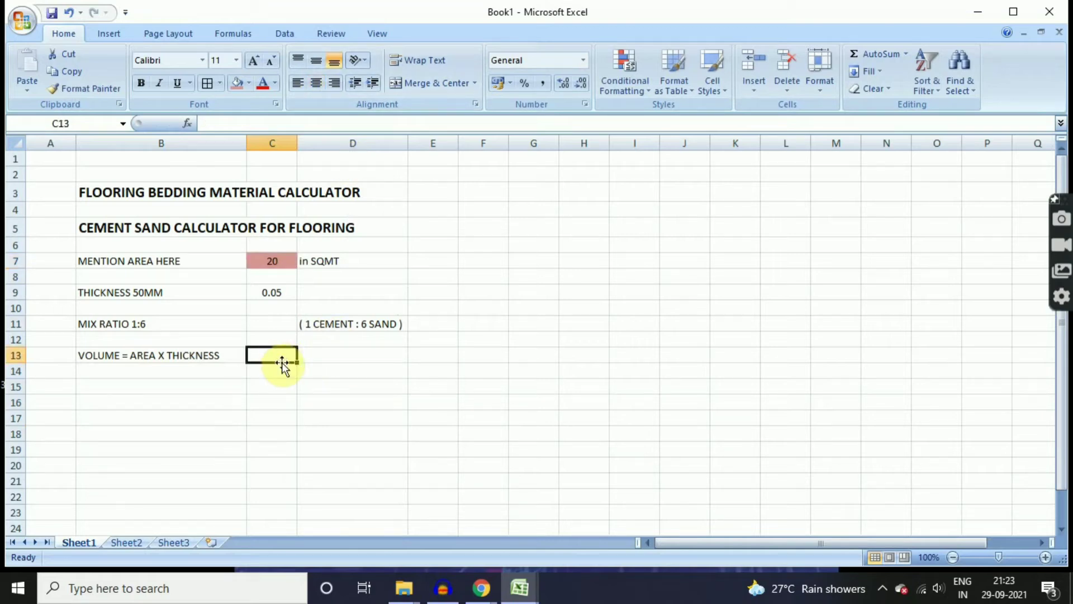
type("=")
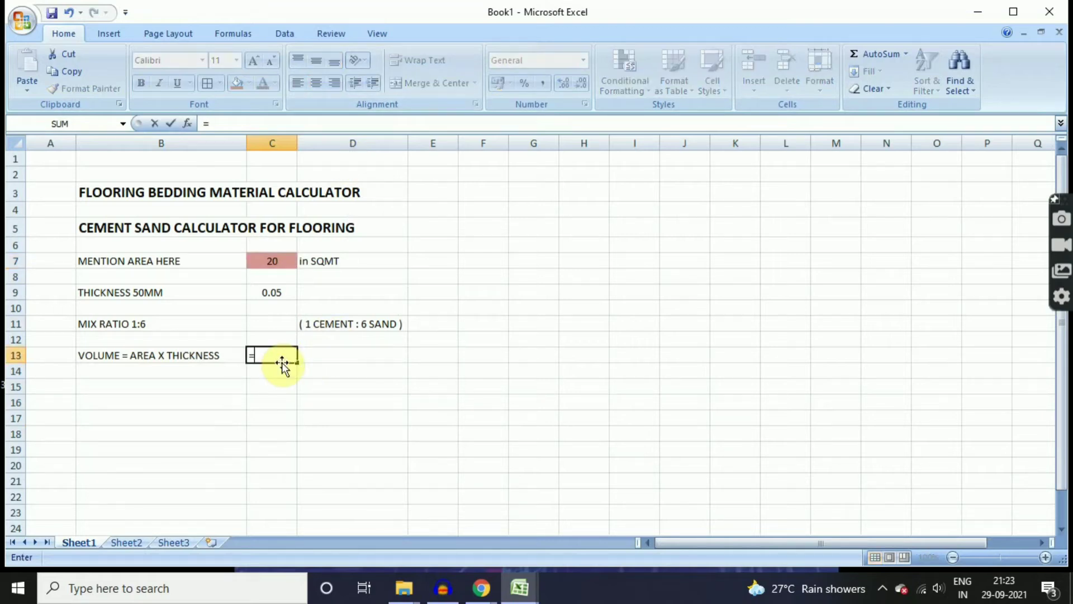
left_click(273, 263)
type("*")
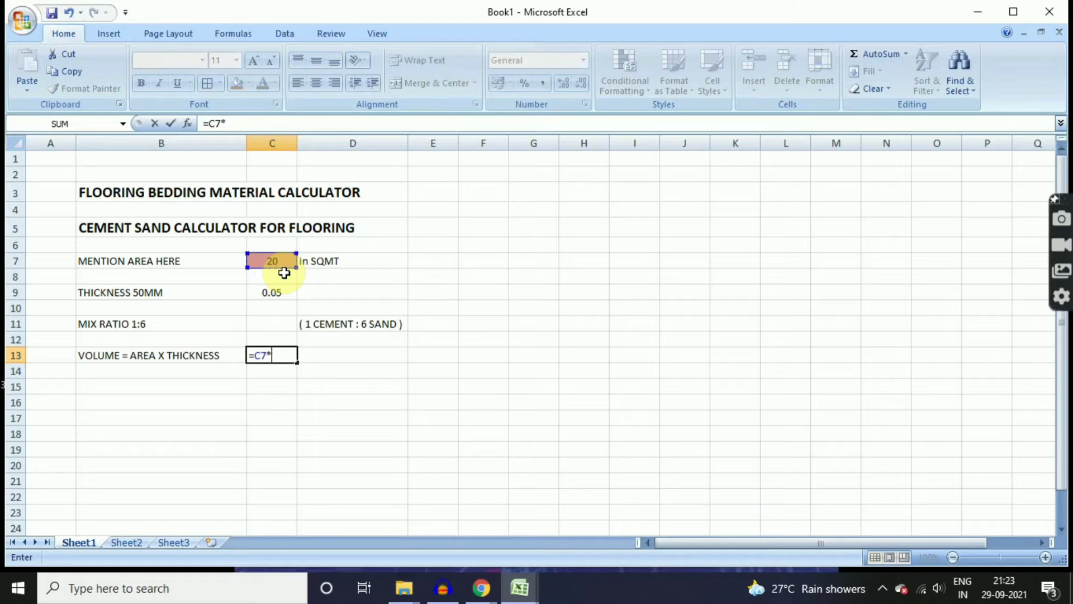
left_click(274, 293)
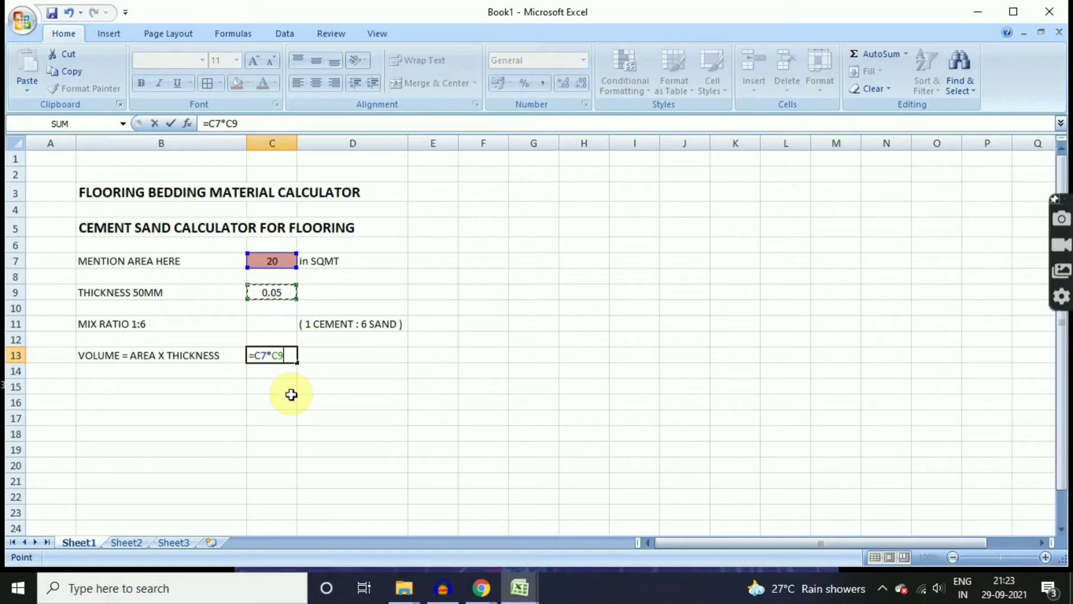
key("Return")
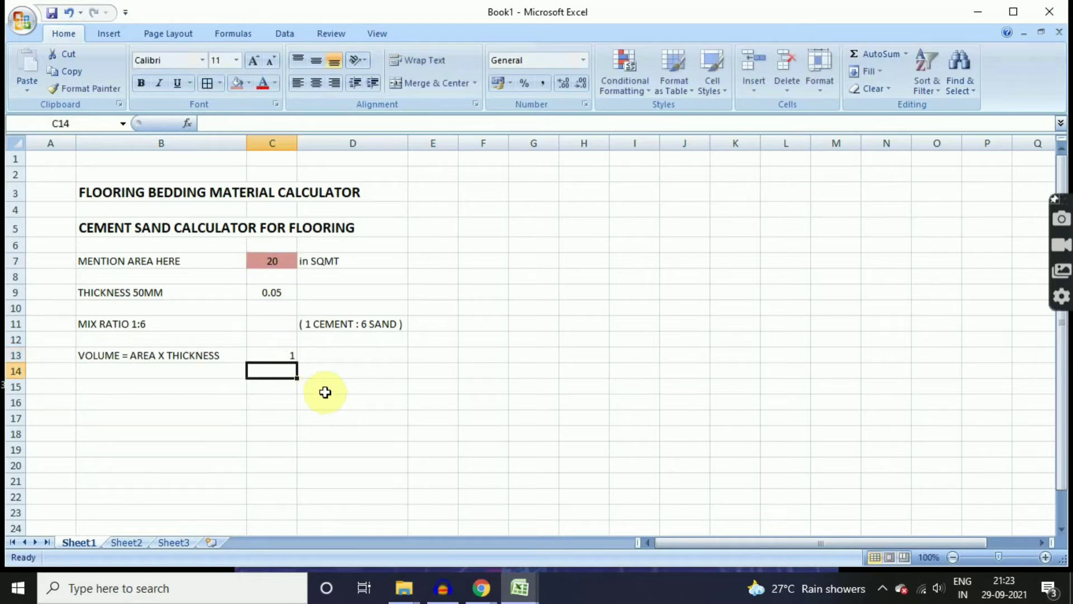
left_click(282, 353)
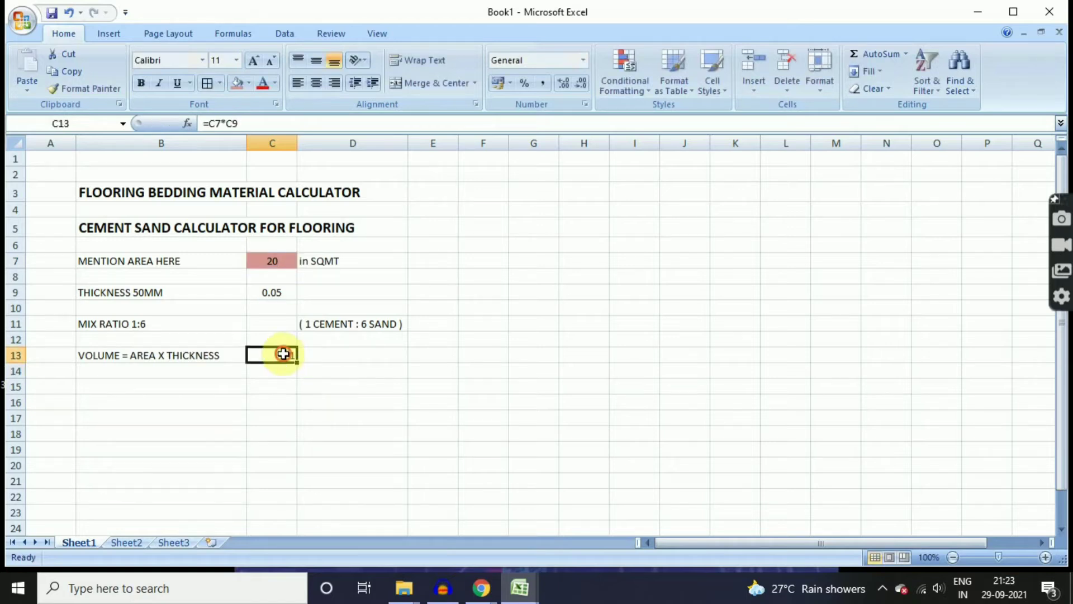
Enter the unit CUM in cell D13 beside the volume and centre it.
left_click(335, 361)
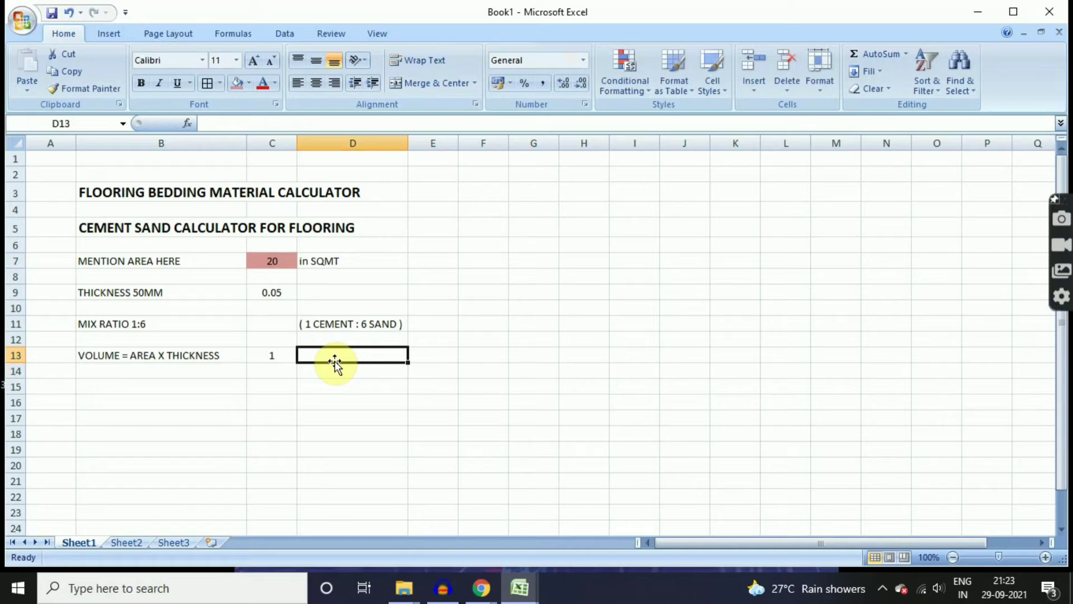
type("CUM")
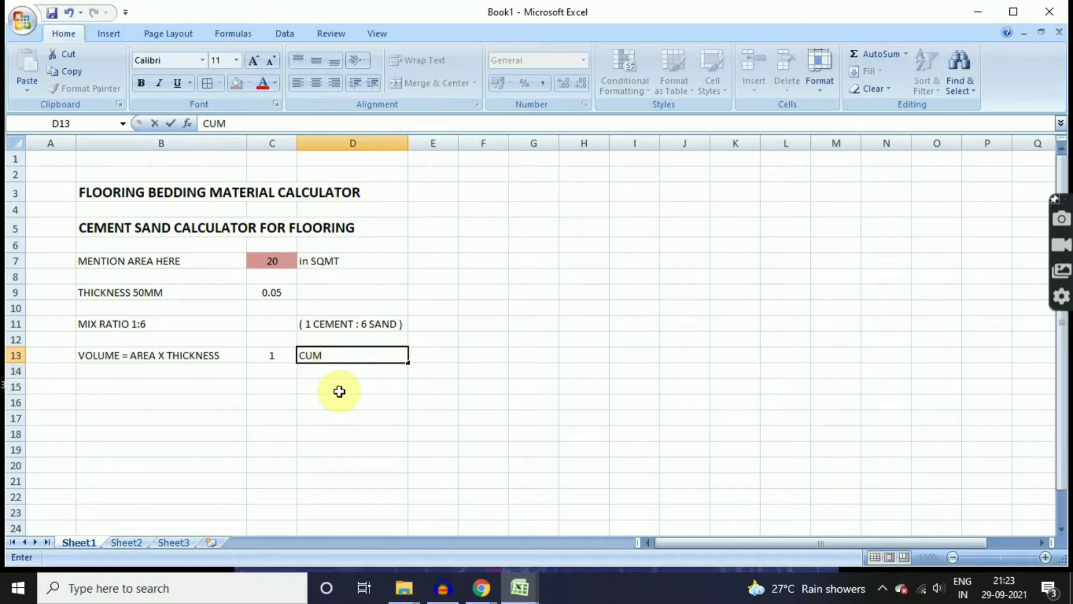
left_click(340, 390)
left_click(342, 358)
left_click(315, 83)
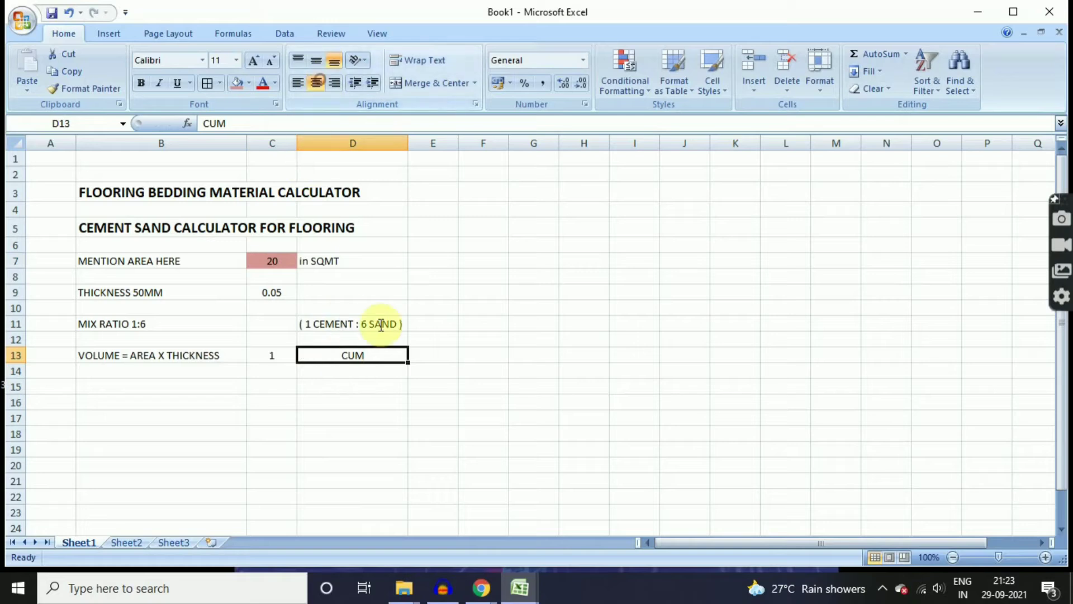
Extend the volume unit in cell D13 so it reads CUM OR M3.
double_click(392, 356)
type("O")
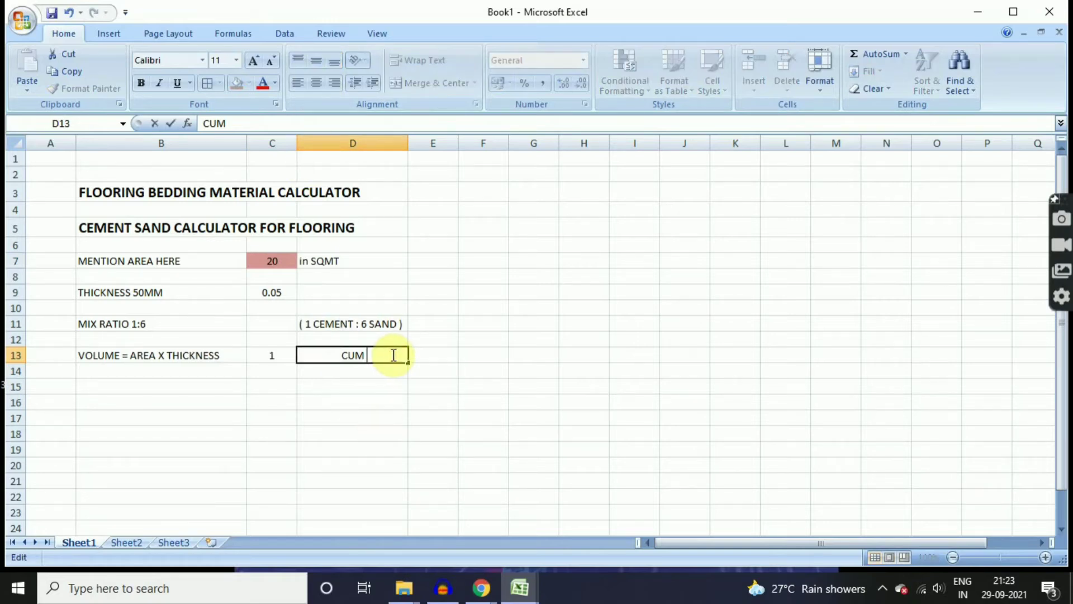
type("R M3")
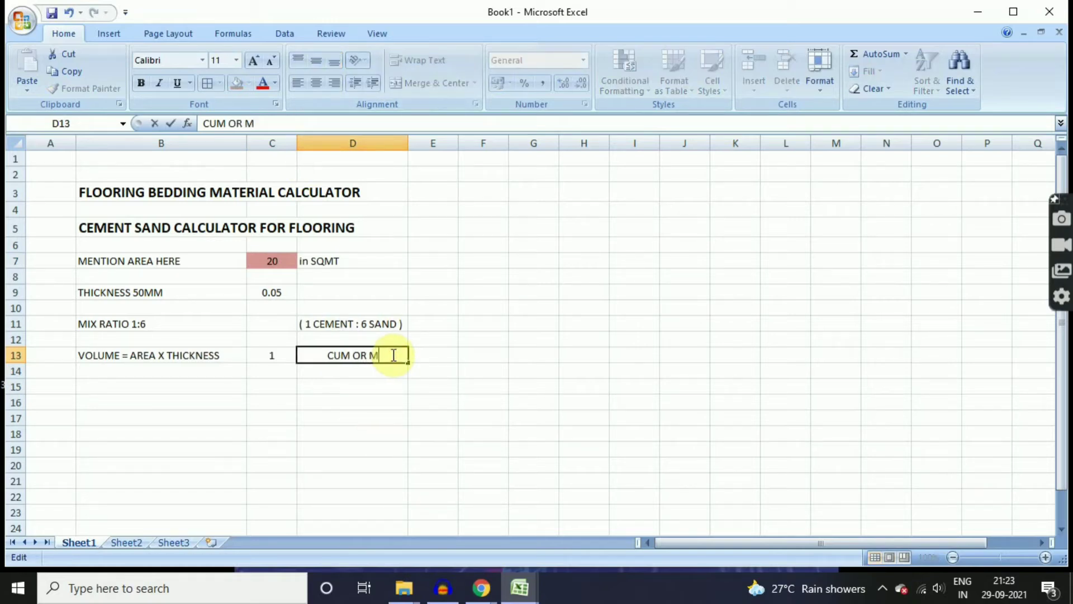
left_click(281, 431)
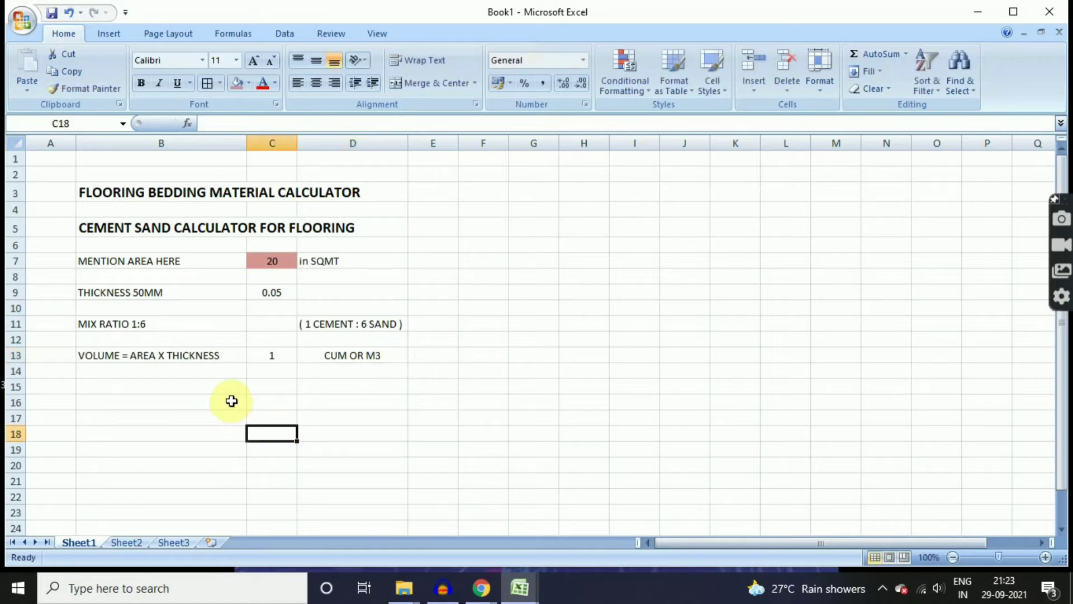
Enter the label DRY VOLUME = WET VOLUME X 1.33 in cell B15 and widen column B slightly to fit it.
left_click(170, 388)
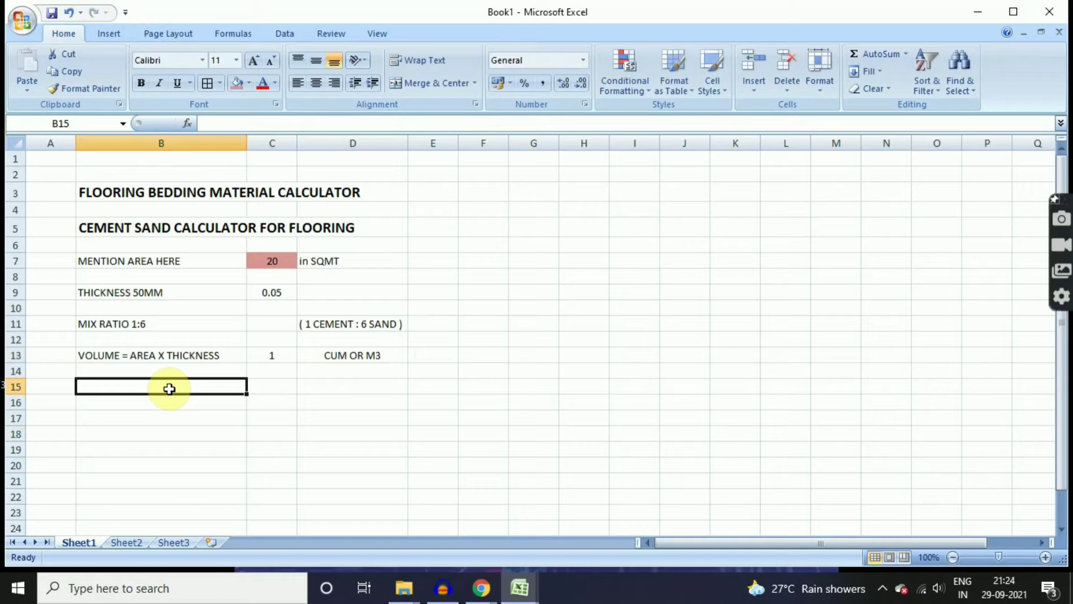
type("DR")
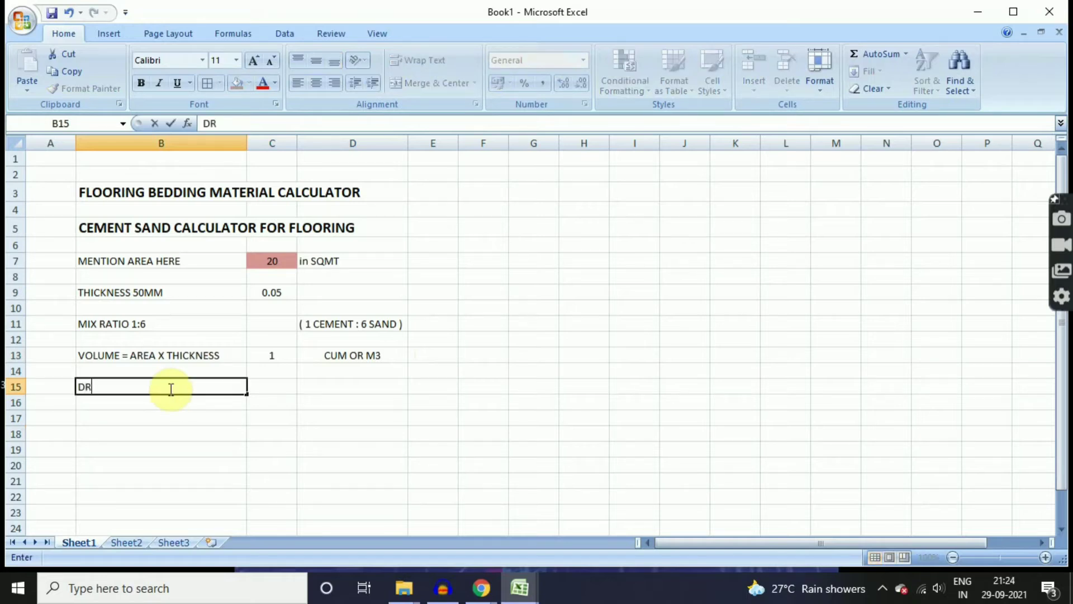
type("Y VOLUME")
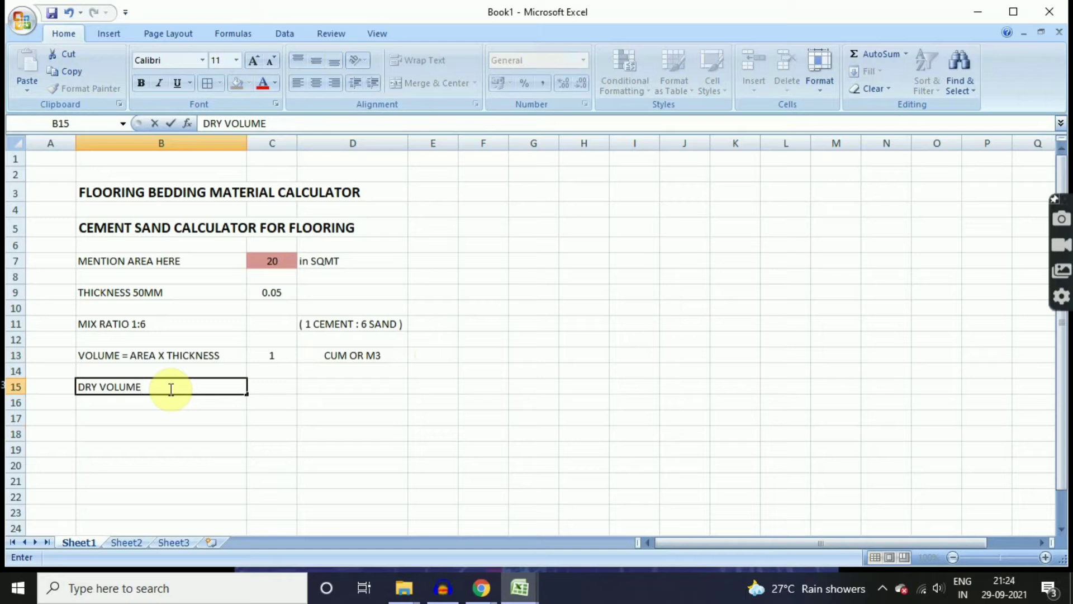
type(" = WET OLUME")
left_click(171, 387)
type("V")
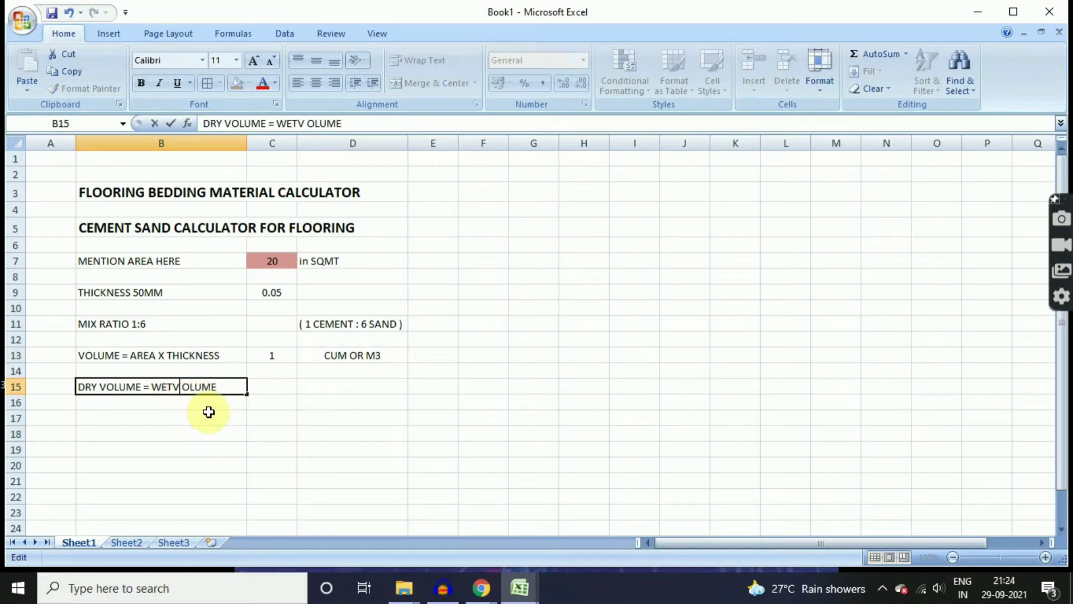
key("Delete")
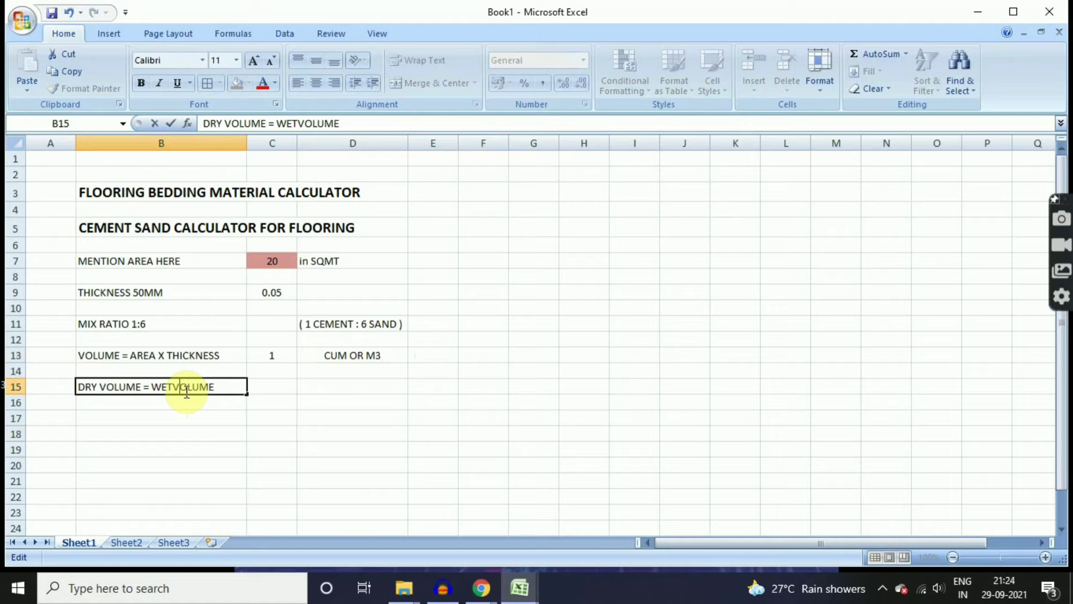
type("VOLUME X 1.33")
left_click(202, 447)
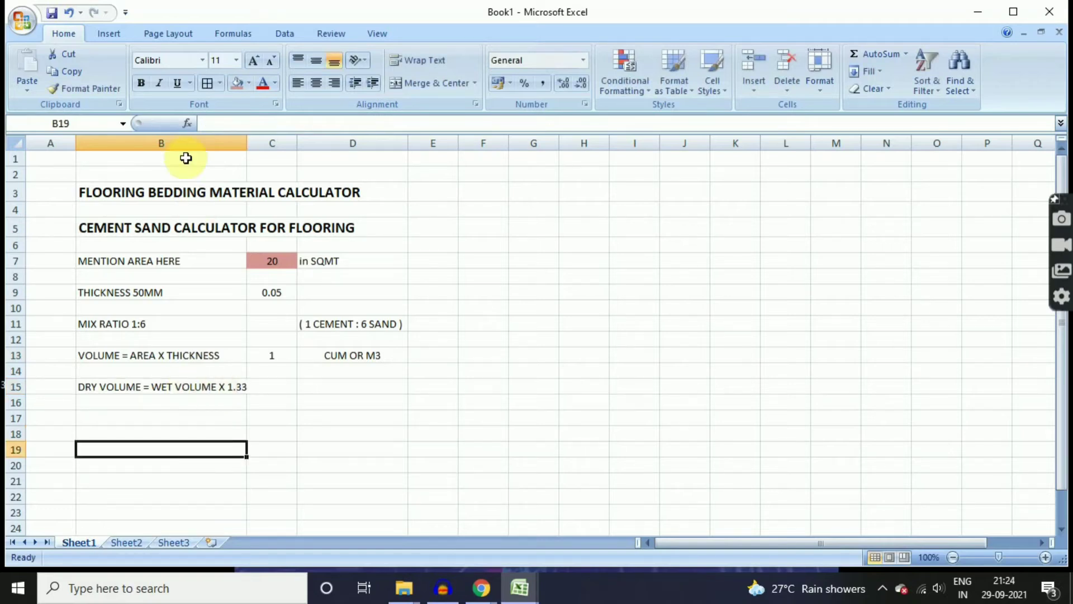
double_click(247, 143)
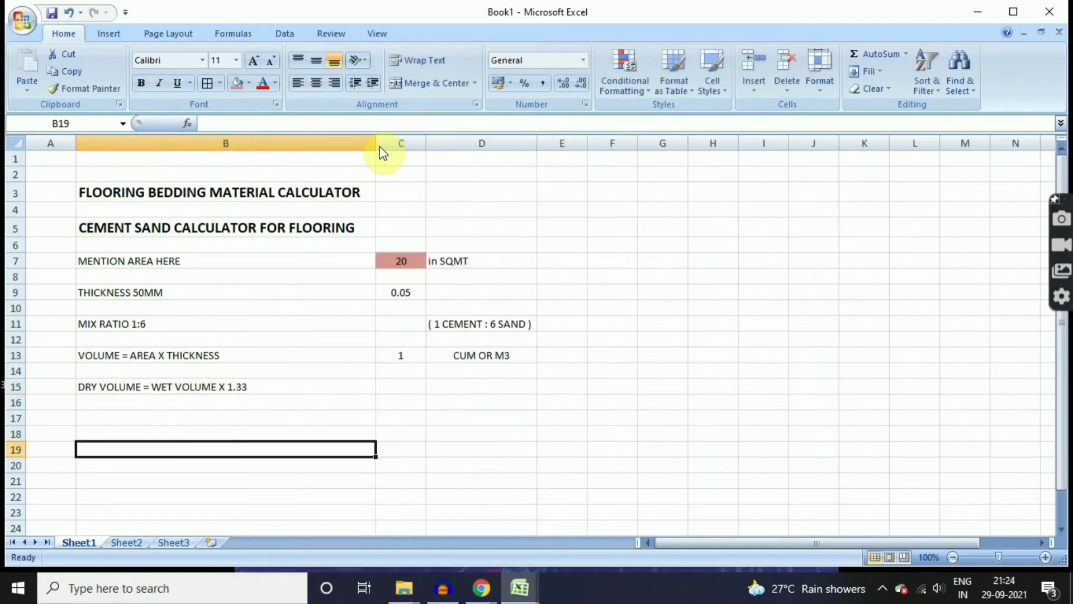
left_click_drag(376, 146, 258, 159)
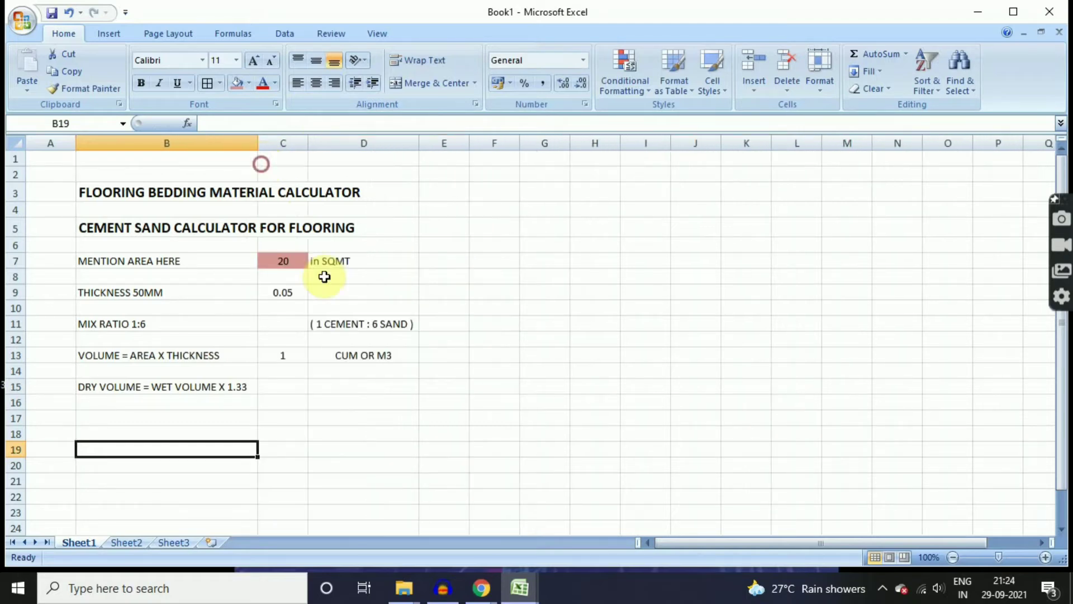
Calculate the dry volume in cell C15 with the formula =C13*1.33 and centre the result.
left_click(284, 388)
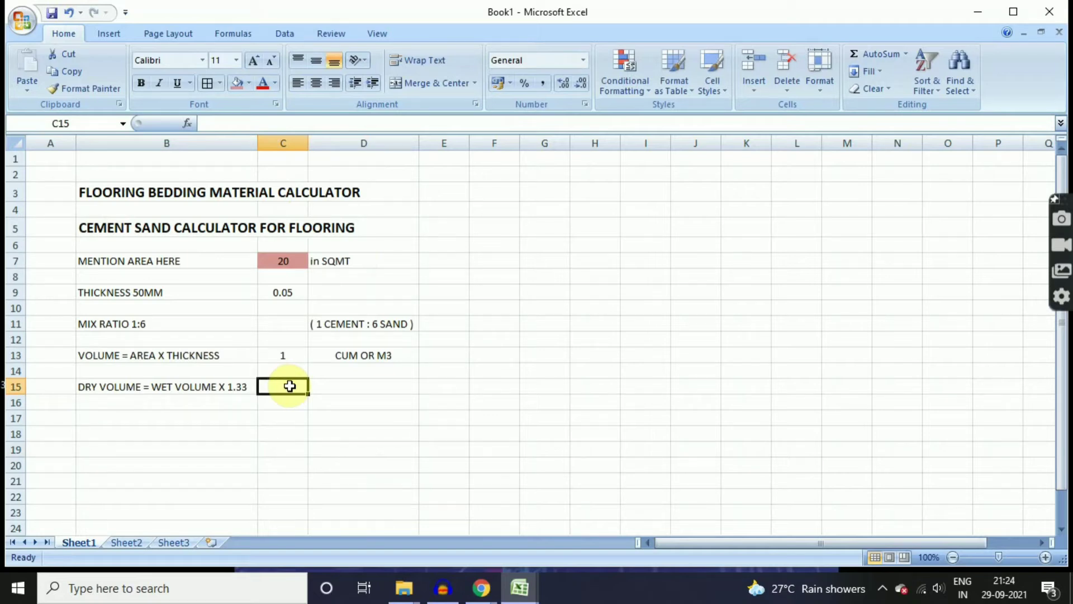
type("=")
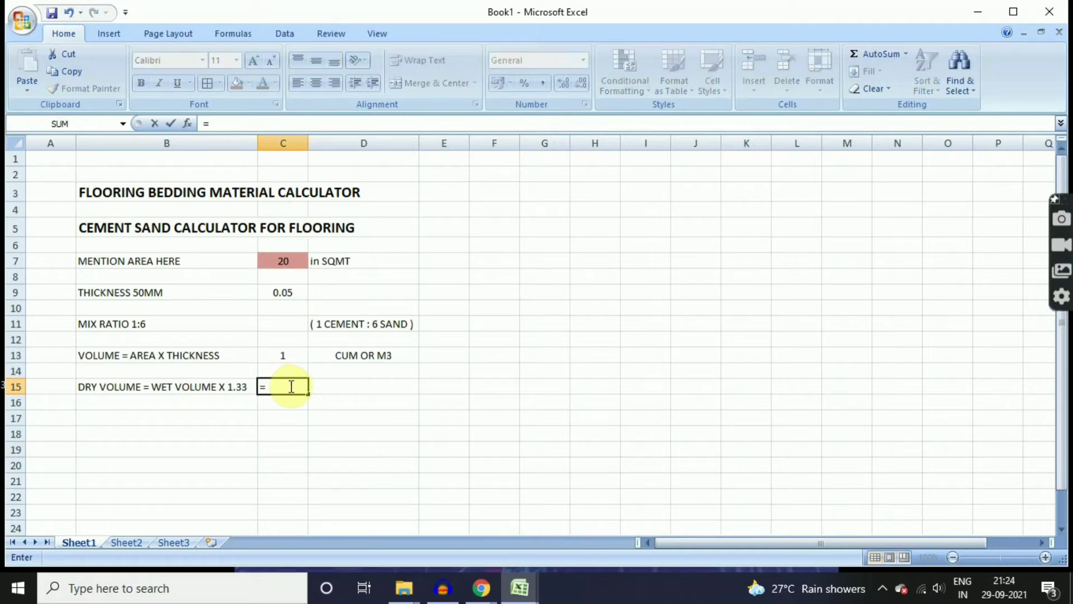
left_click(285, 355)
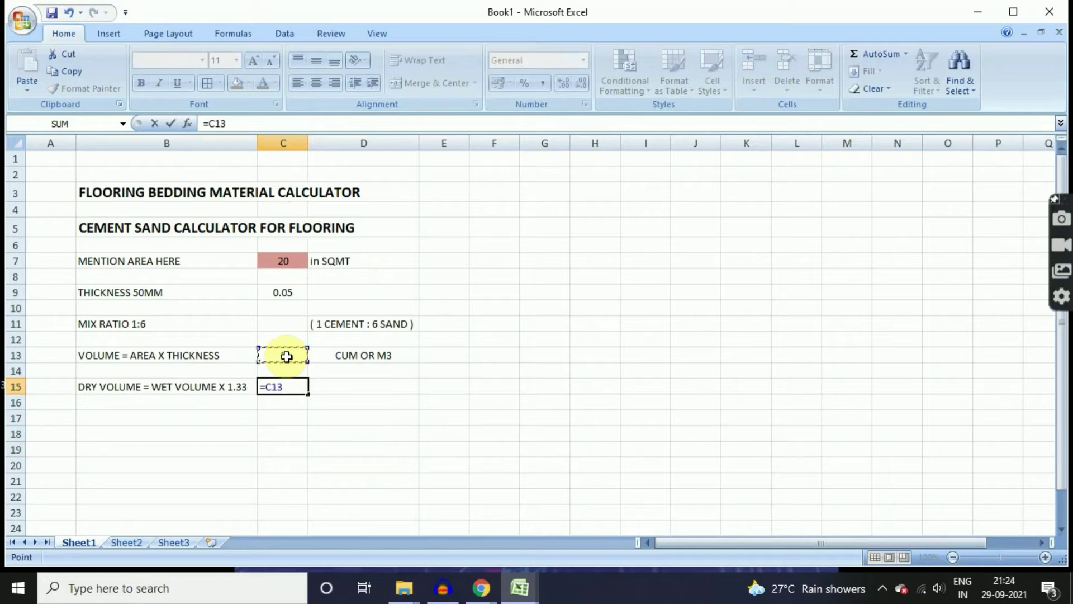
type("*1.33")
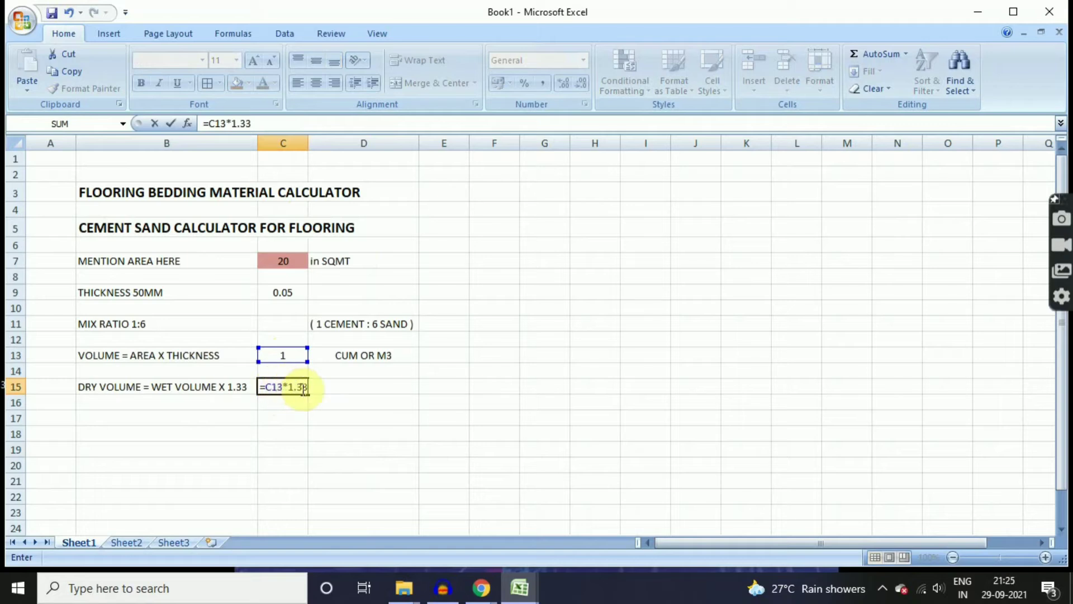
key("Return")
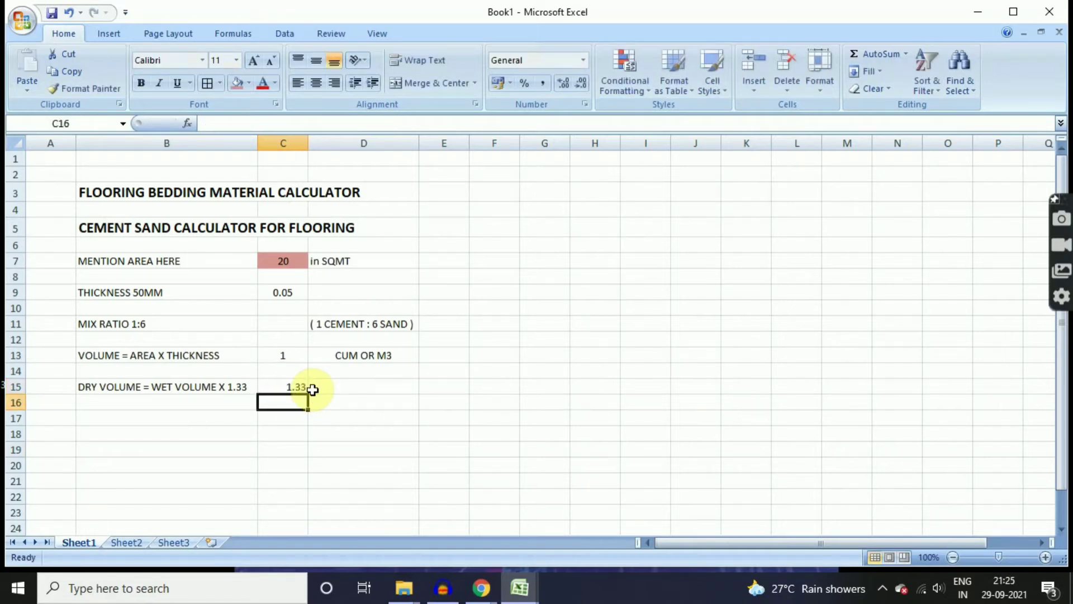
left_click(277, 386)
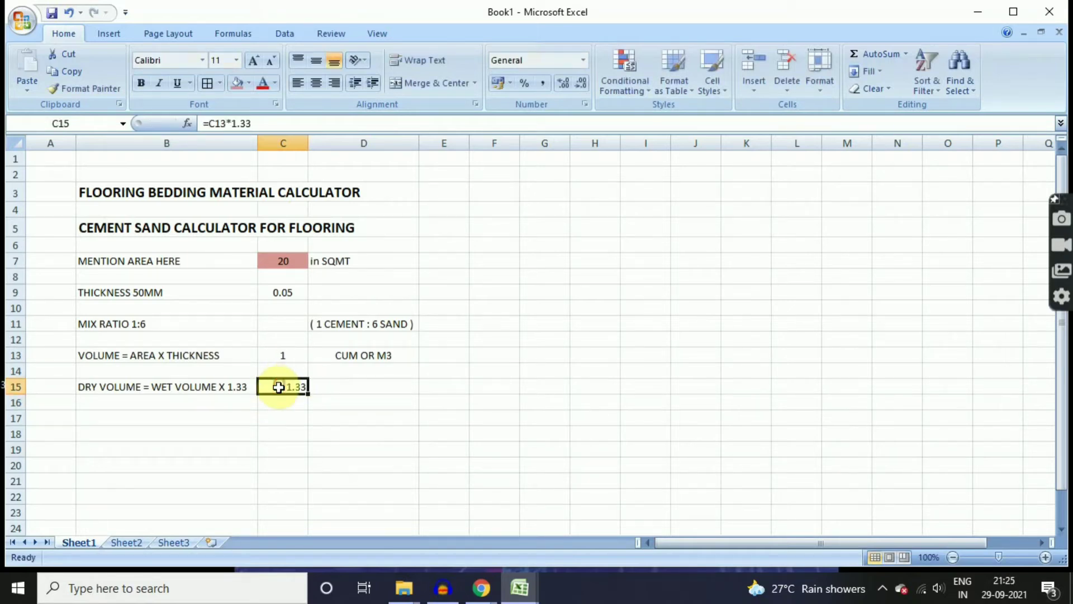
left_click(322, 83)
Enter the unit CUM in cell D15 beside the dry volume and centre it.
left_click(352, 386)
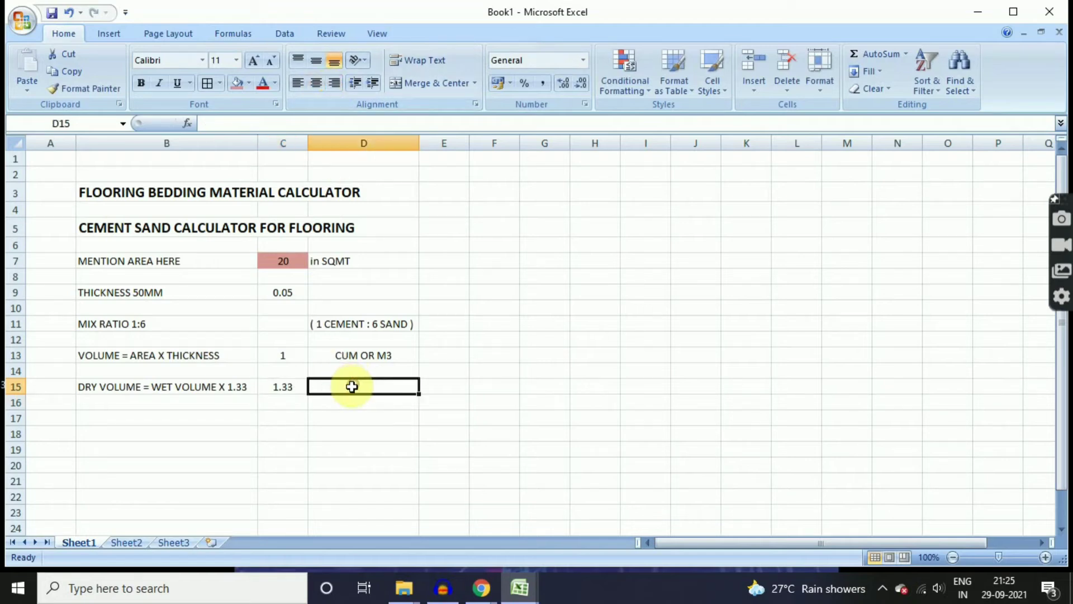
type("CUM")
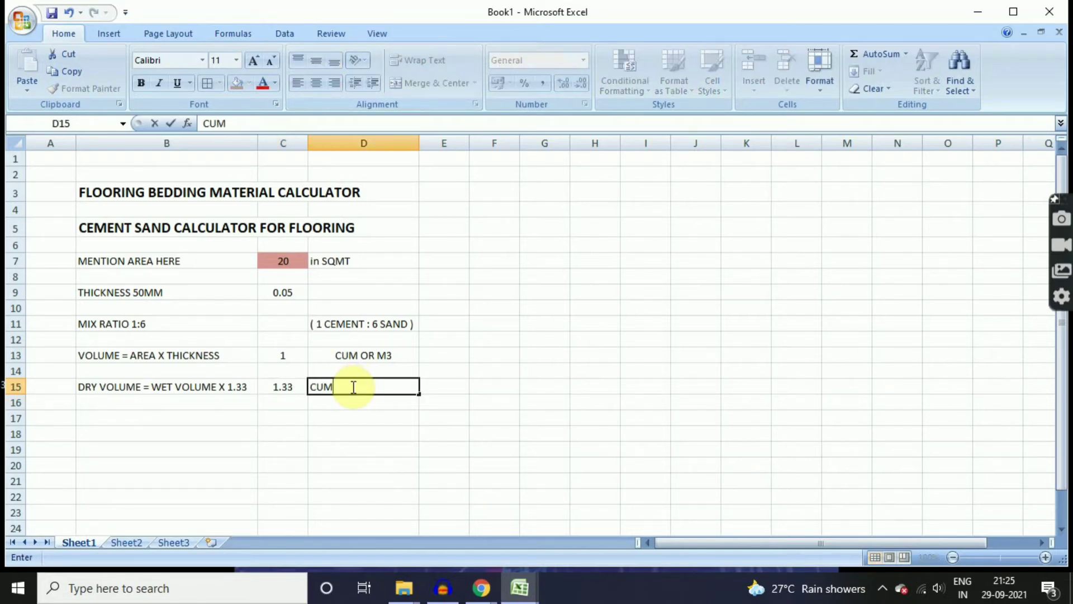
left_click(343, 445)
left_click(360, 385)
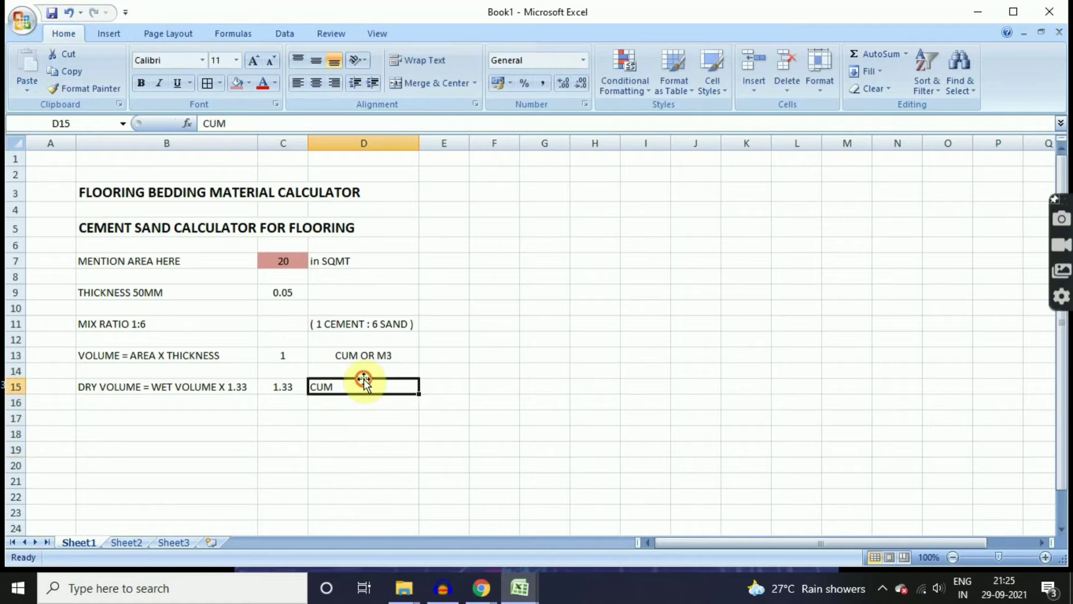
left_click(316, 82)
Enter the label TOTAL M3 OF CEMENT AS PER RATIO in cell B17.
left_click(147, 418)
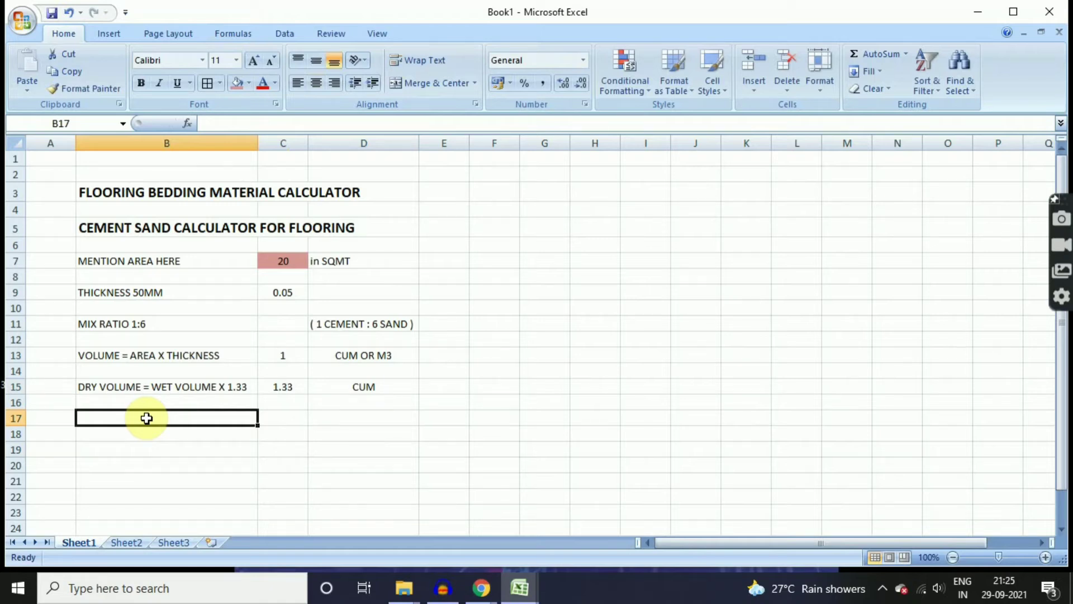
type("TO")
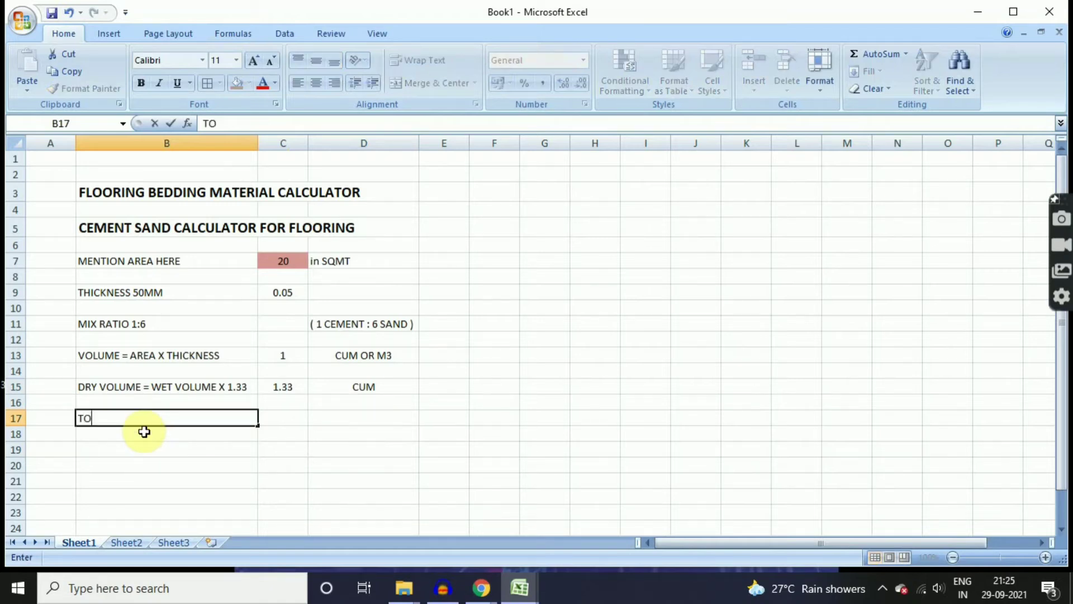
type("TAL M3 OF CEMENT ")
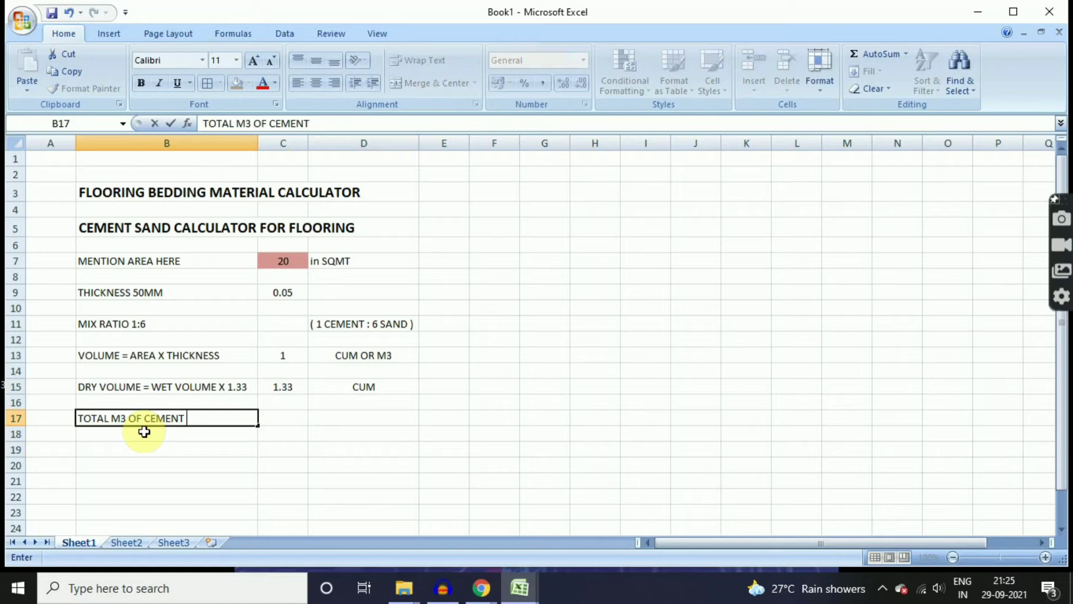
type("AS PER RATIO")
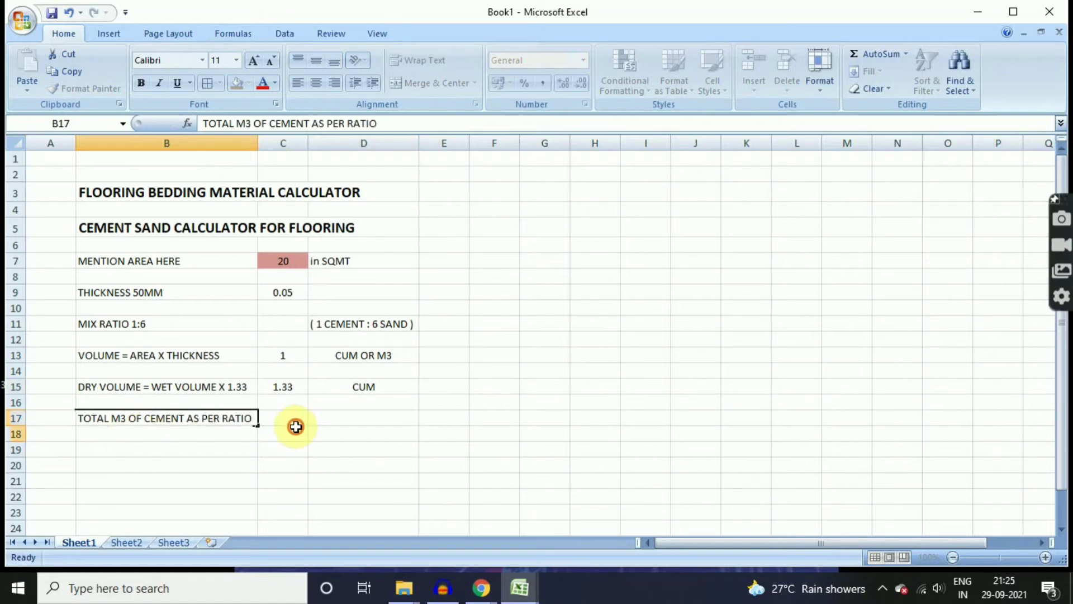
left_click(289, 432)
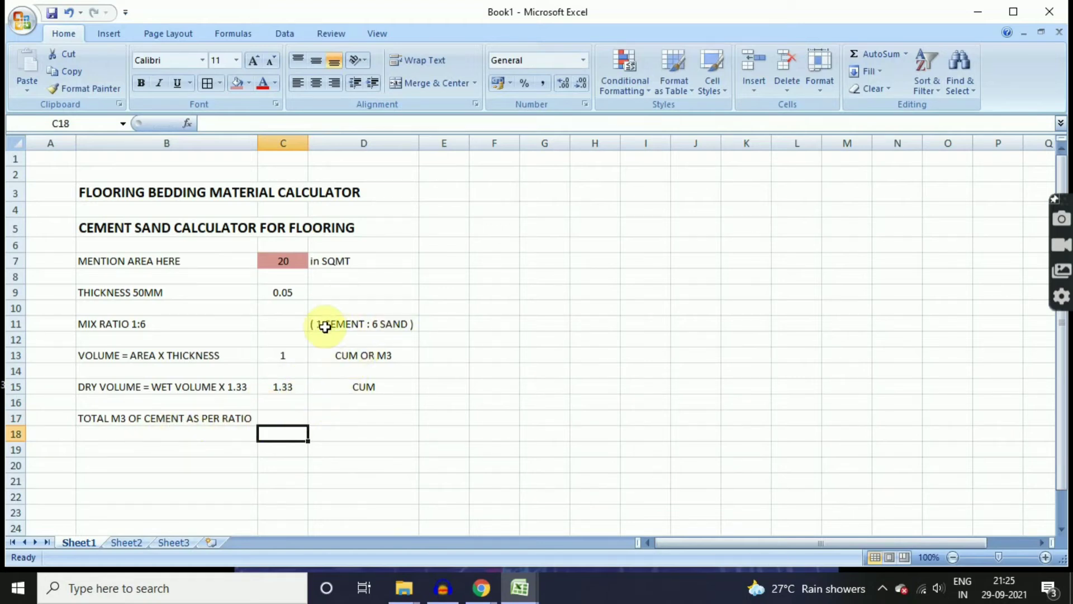
Calculate the cement volume in cell C17 with the formula =(C15*1)/(1+6) and centre the result.
left_click(283, 418)
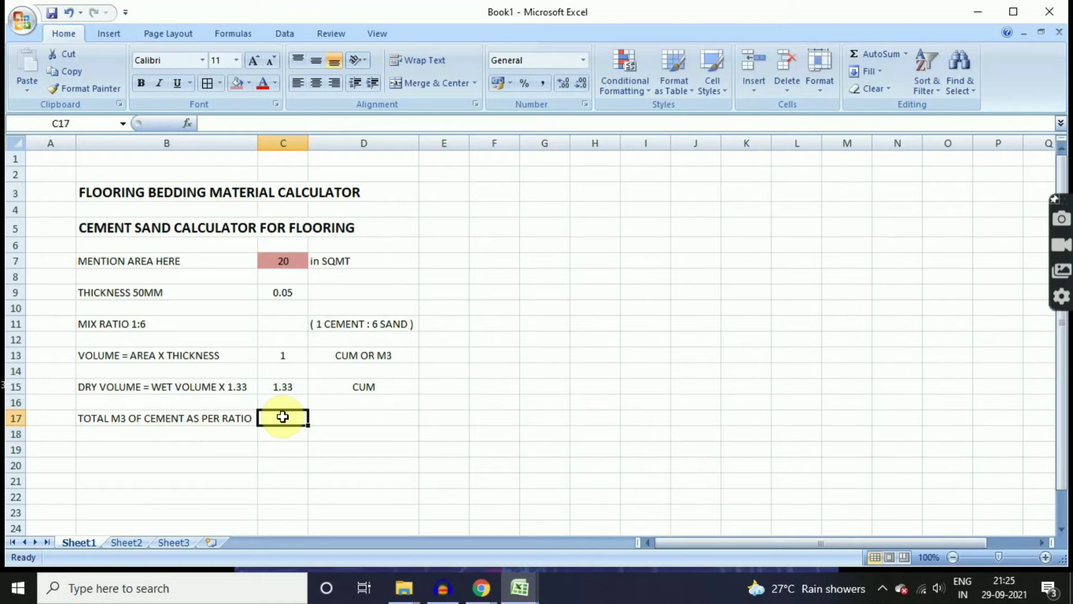
type("=")
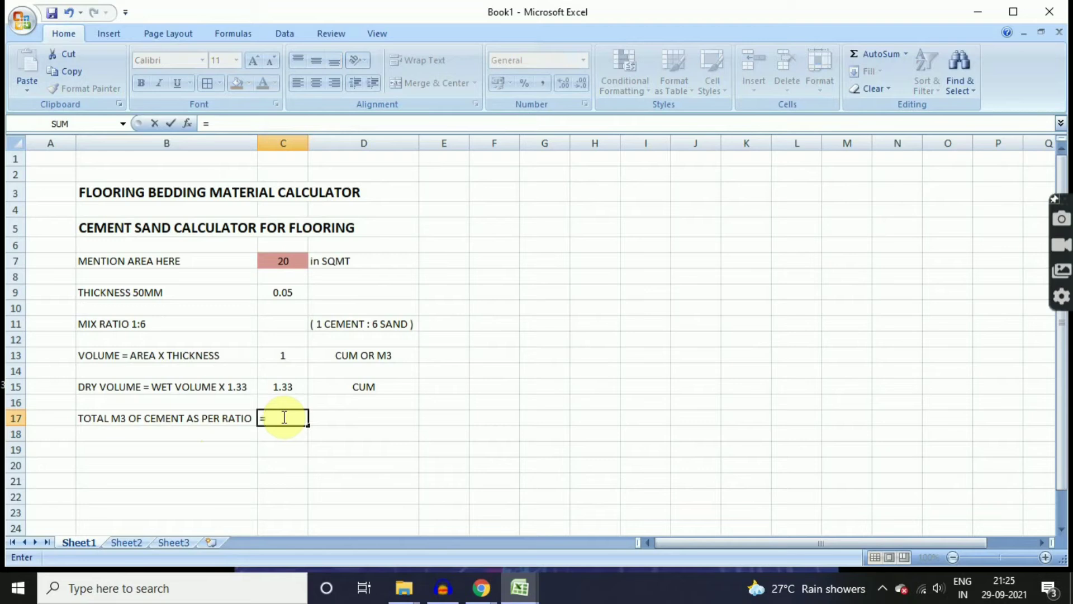
type("(")
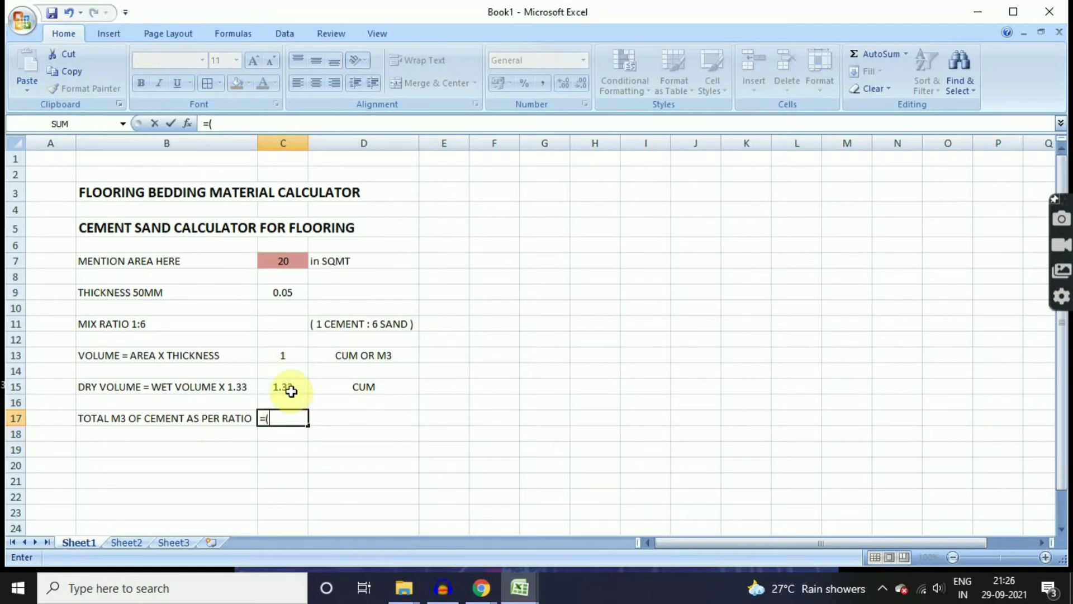
left_click(291, 391)
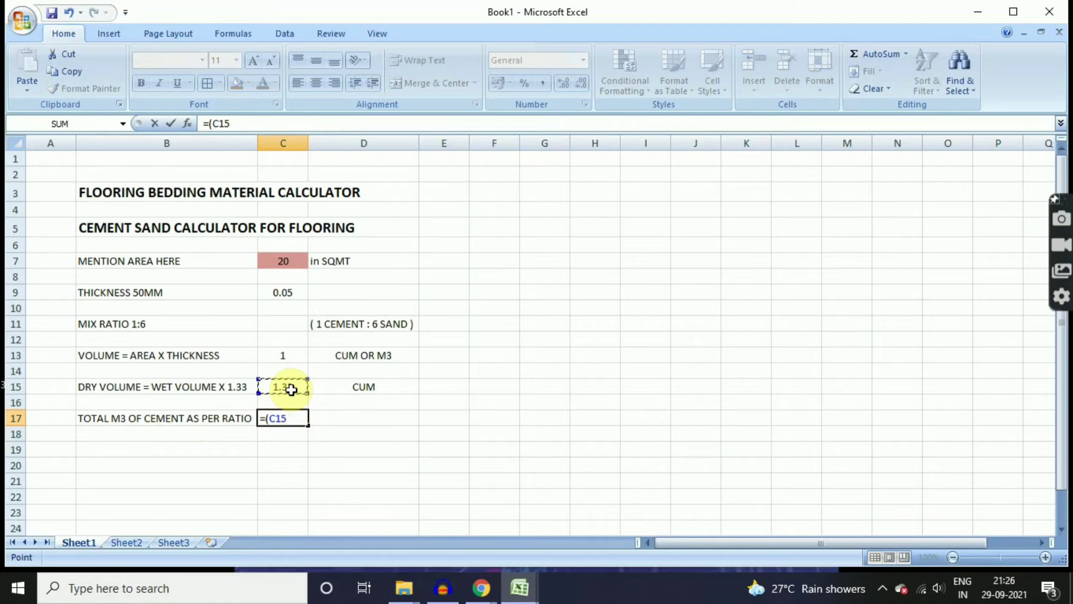
type("*1")
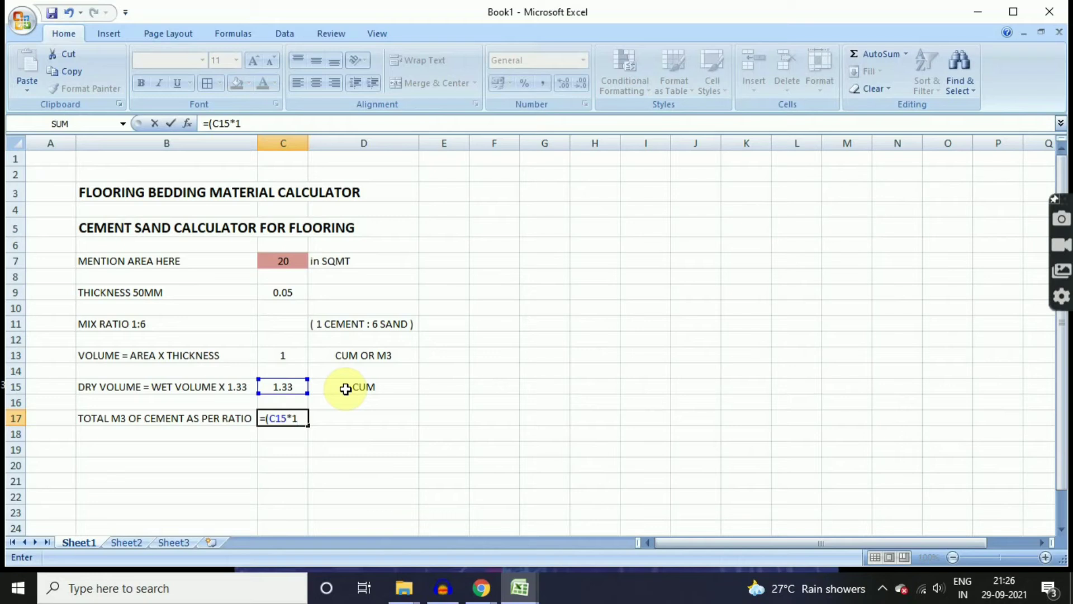
type(")/(")
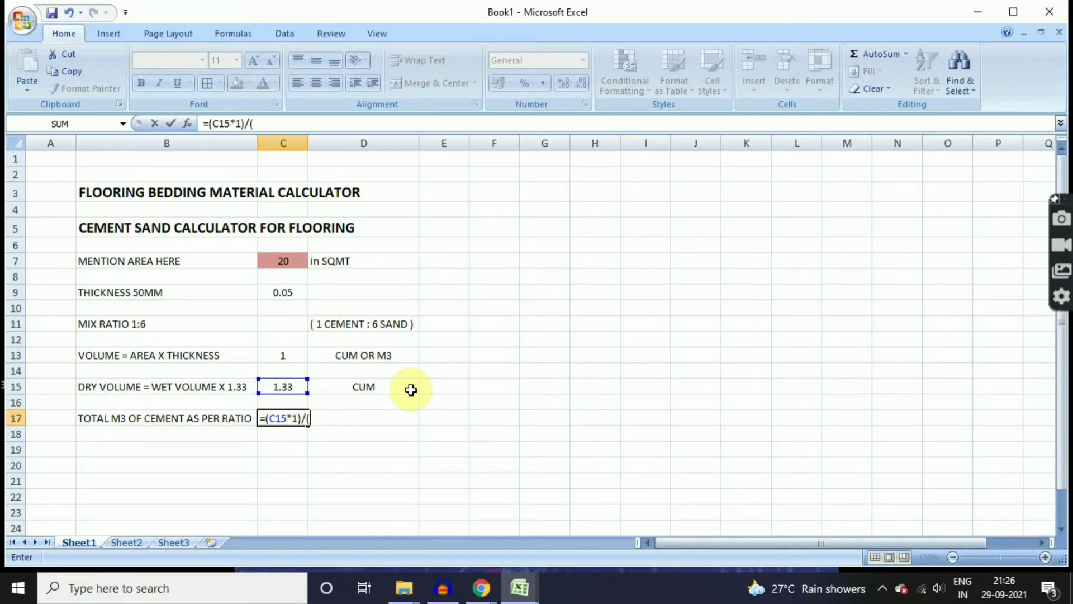
type("1+6)")
key("Return")
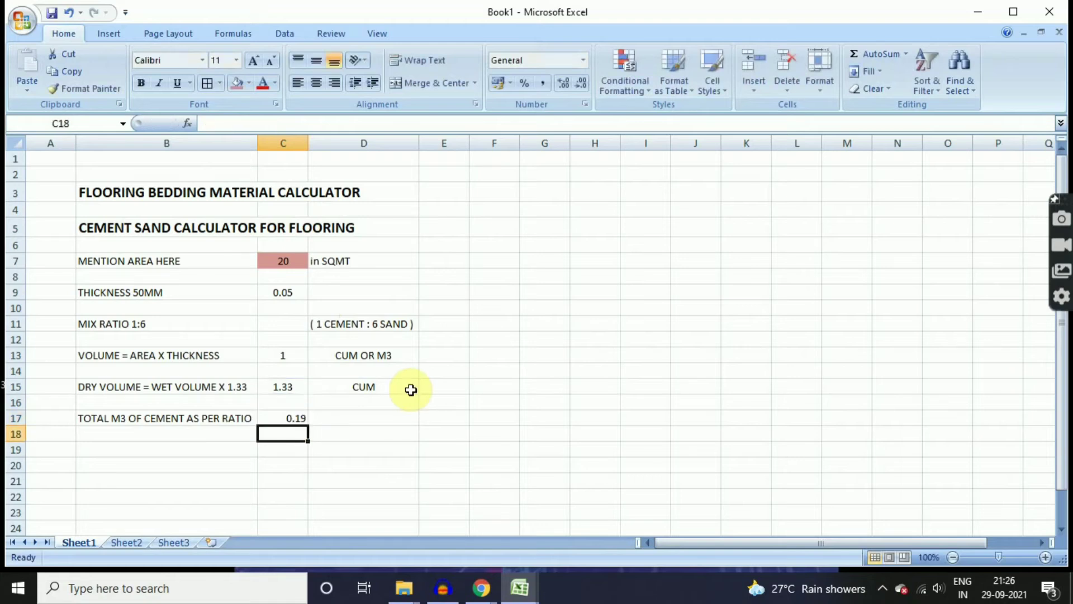
left_click(293, 419)
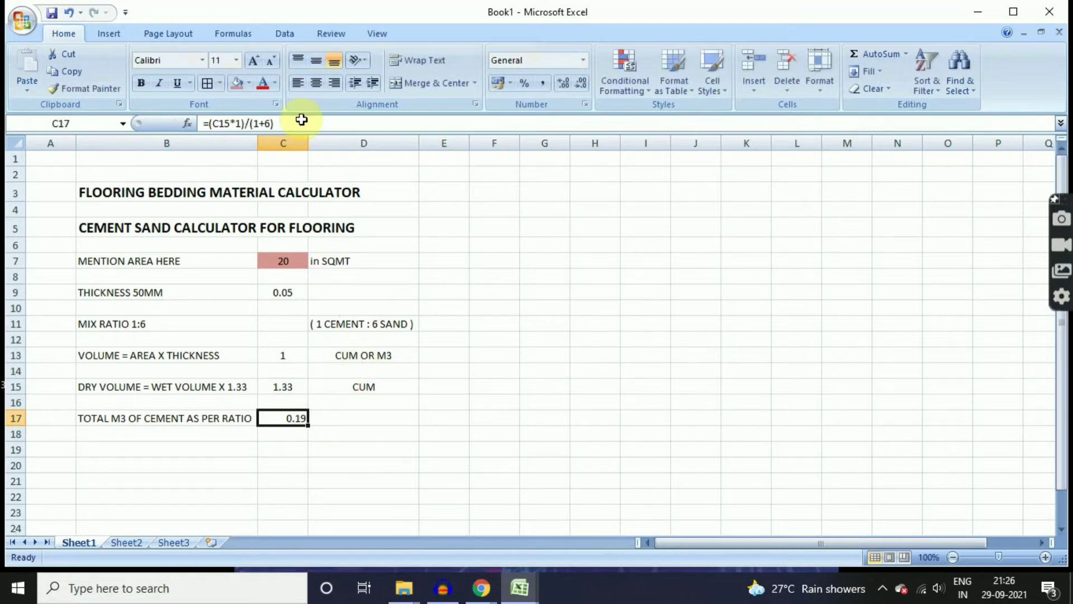
left_click(314, 82)
Enter the unit CUM in cell D17 beside the cement volume and centre it.
left_click(375, 419)
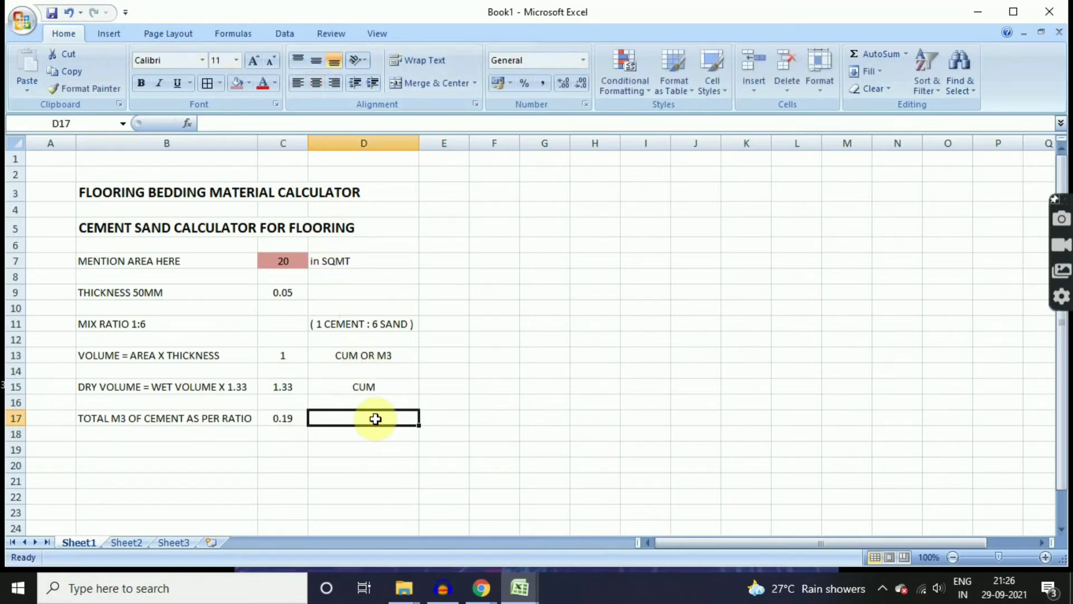
type("CUM")
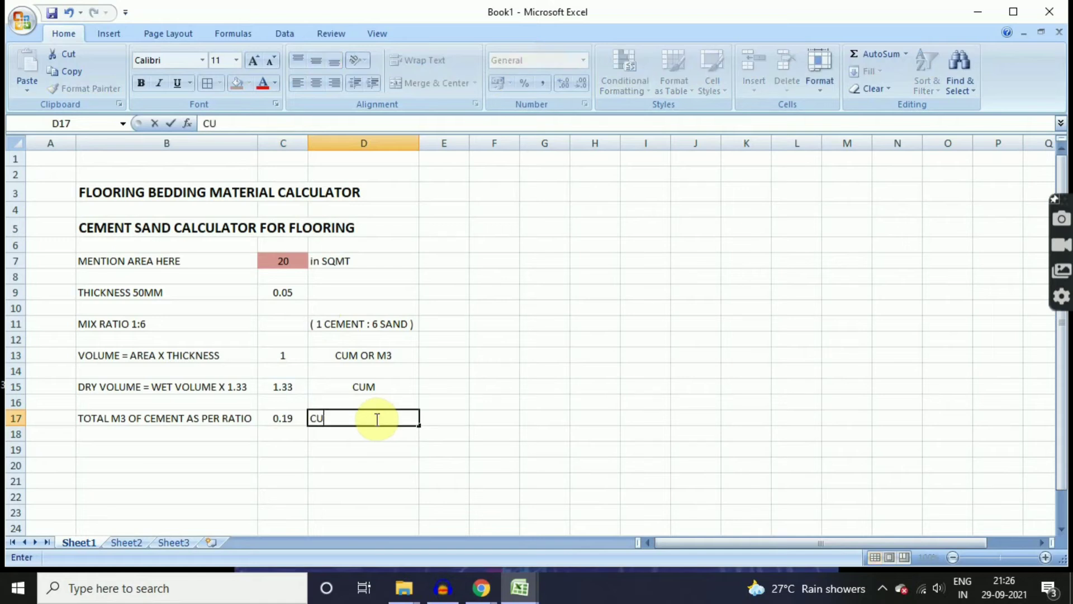
left_click(334, 457)
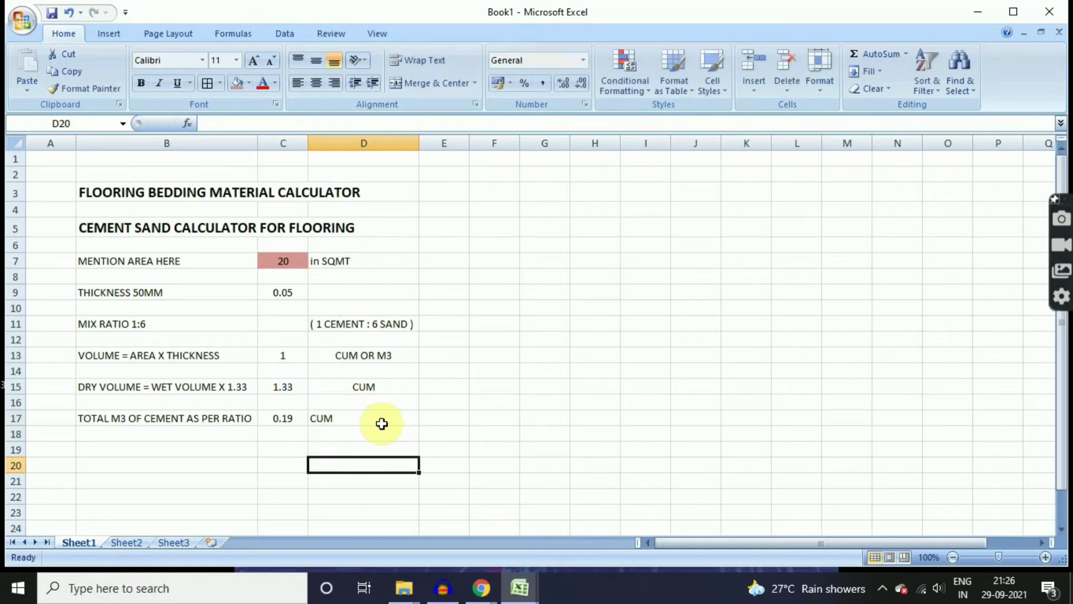
left_click(381, 422)
left_click(316, 84)
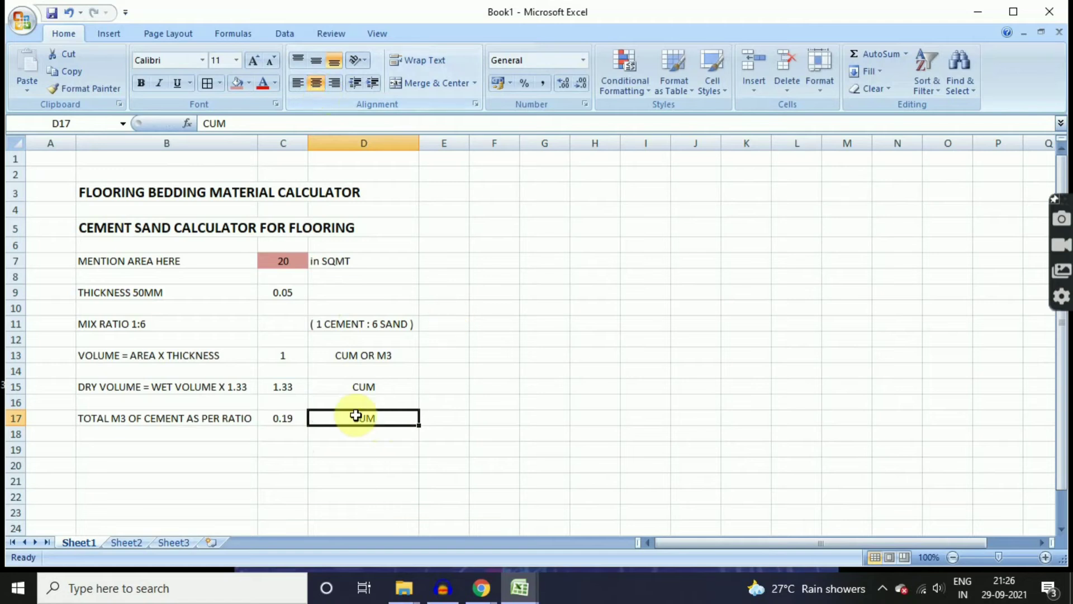
left_click(380, 387)
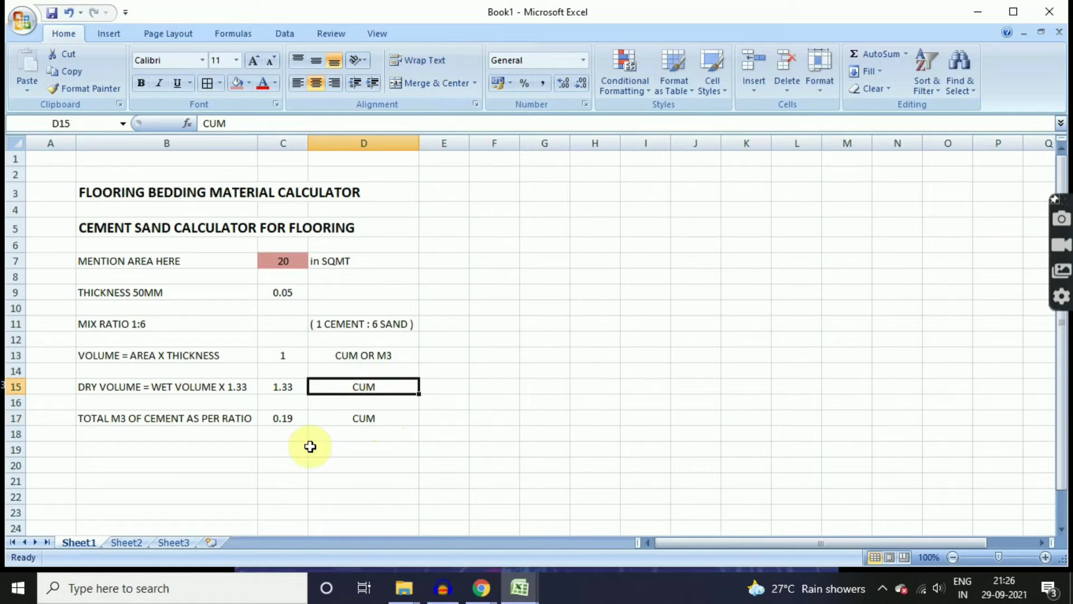
Enter the label DENSITY OF CEMENT = 1440KG/M3 in cell B19.
left_click(144, 451)
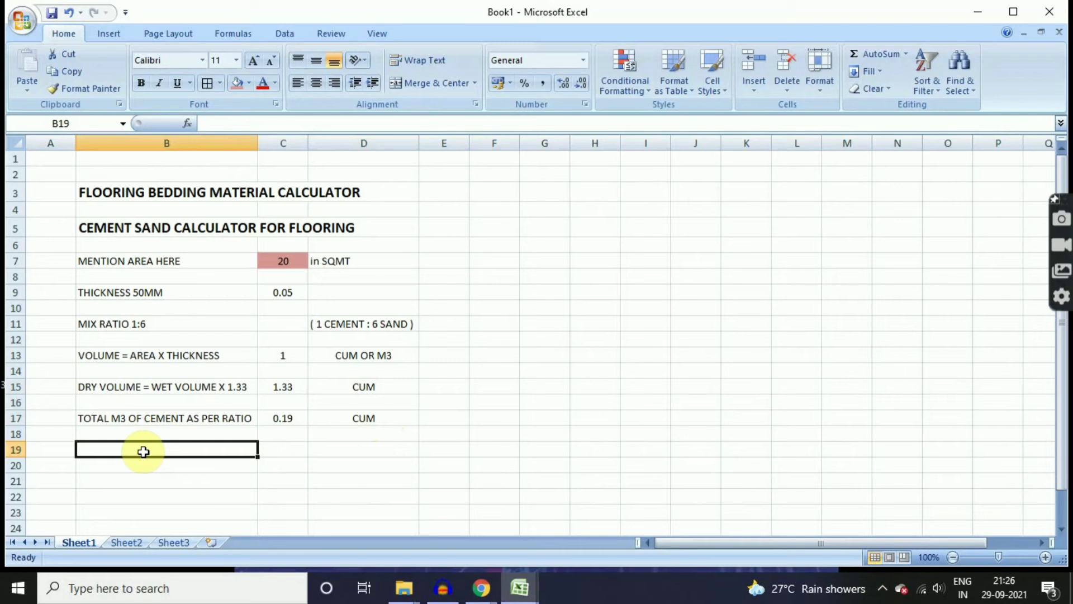
type("DENS")
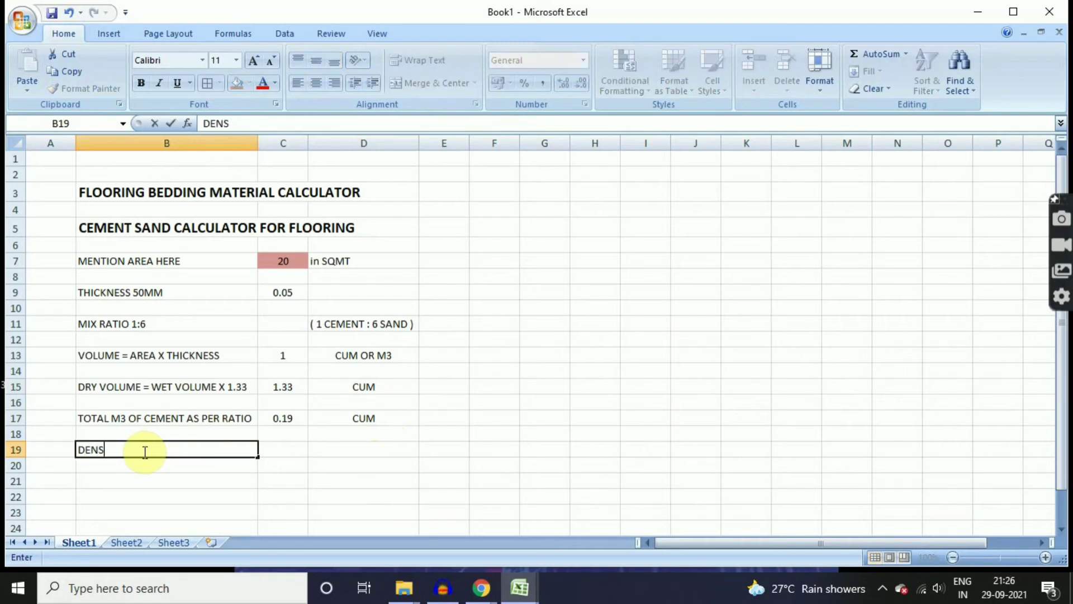
type("ITY OF CEMENT")
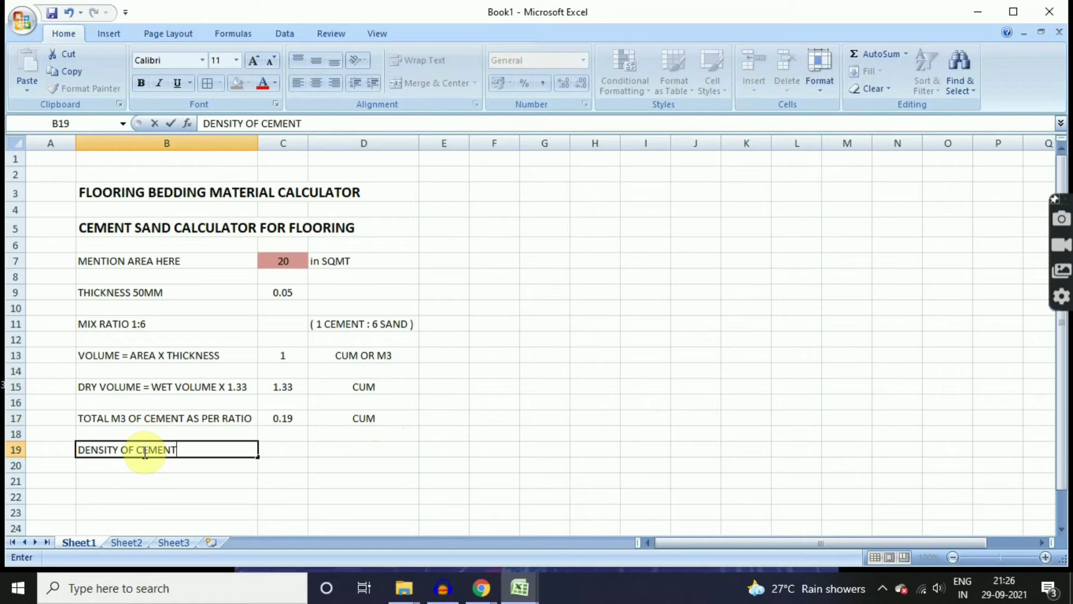
type(" = 1440KG/M")
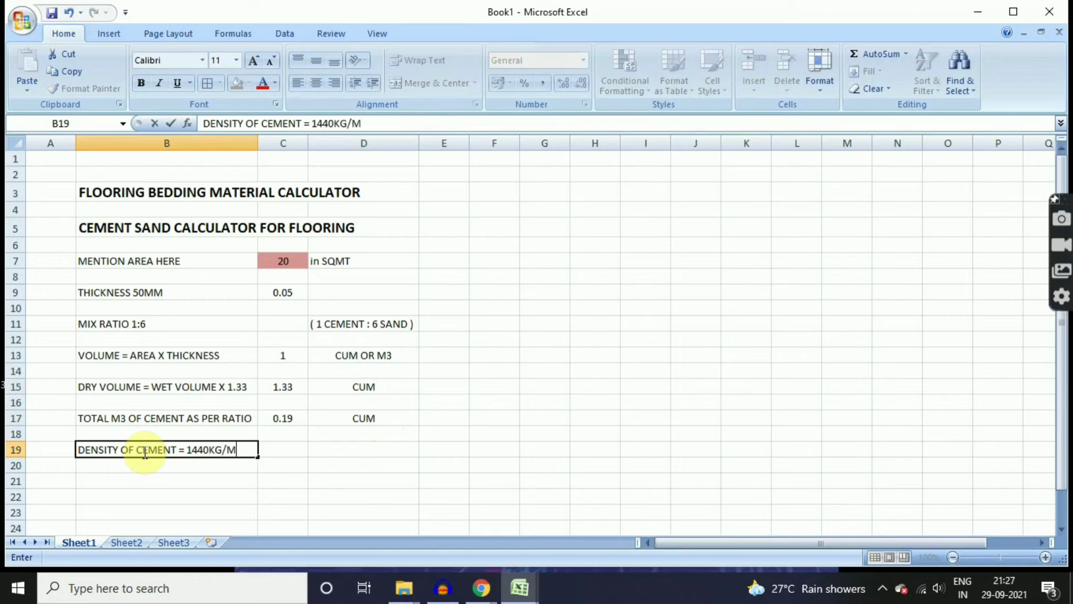
type("3")
Calculate the cement weight in cell C19 with the formula =C17*1440 and enter the unit KG in cell D19.
left_click(282, 452)
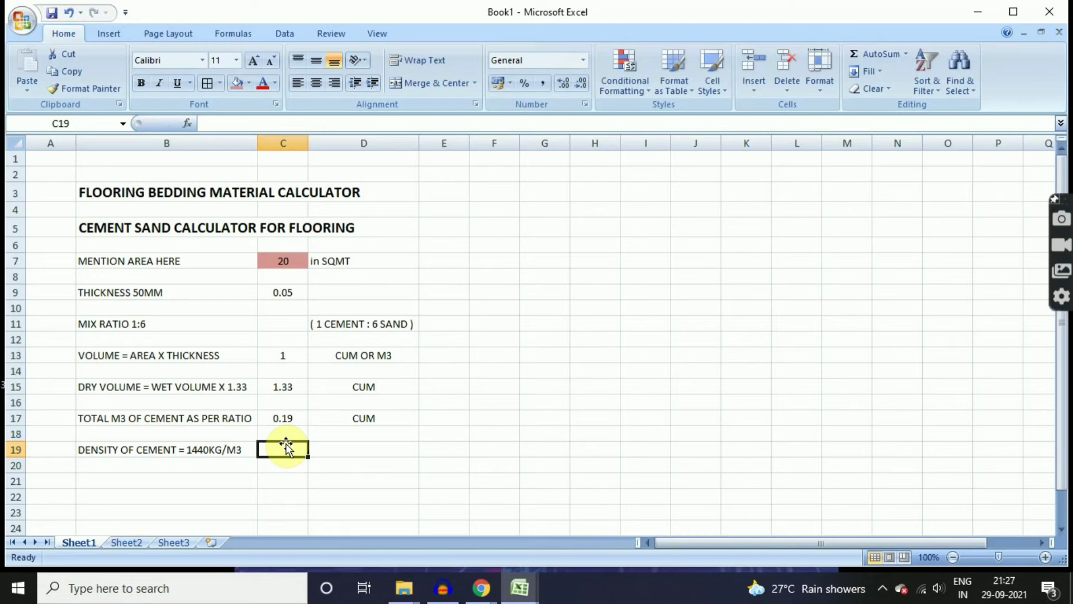
type("=")
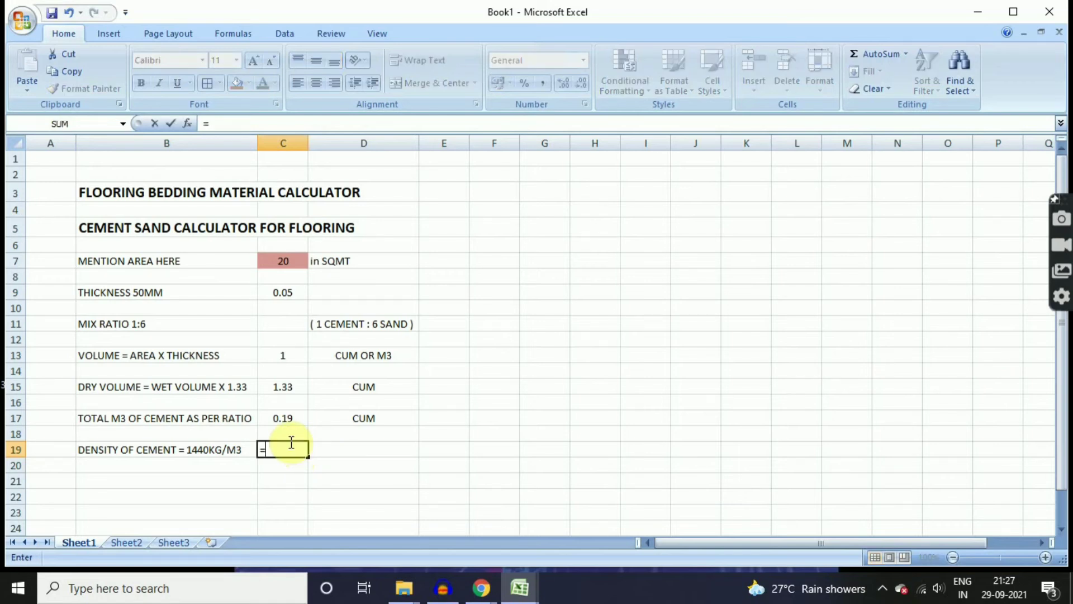
left_click(281, 418)
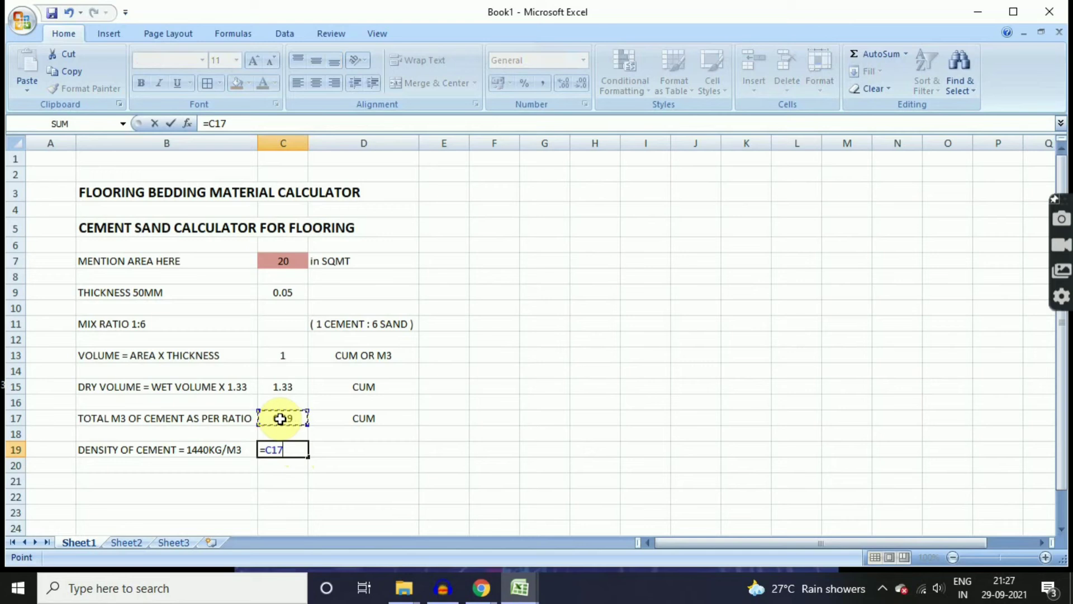
type("*1440")
key("Return")
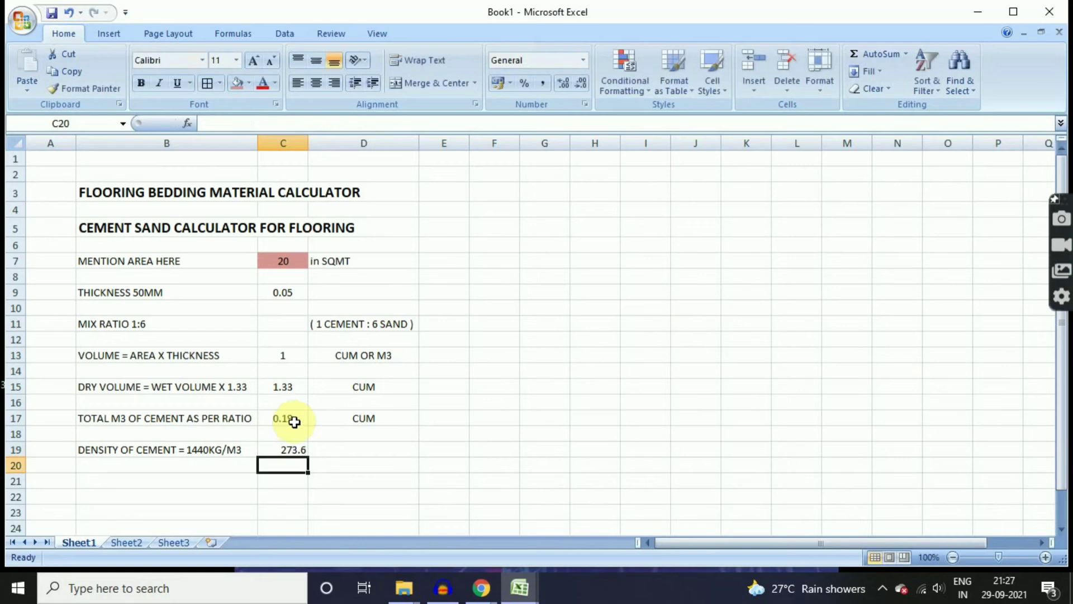
left_click(336, 449)
type("KG")
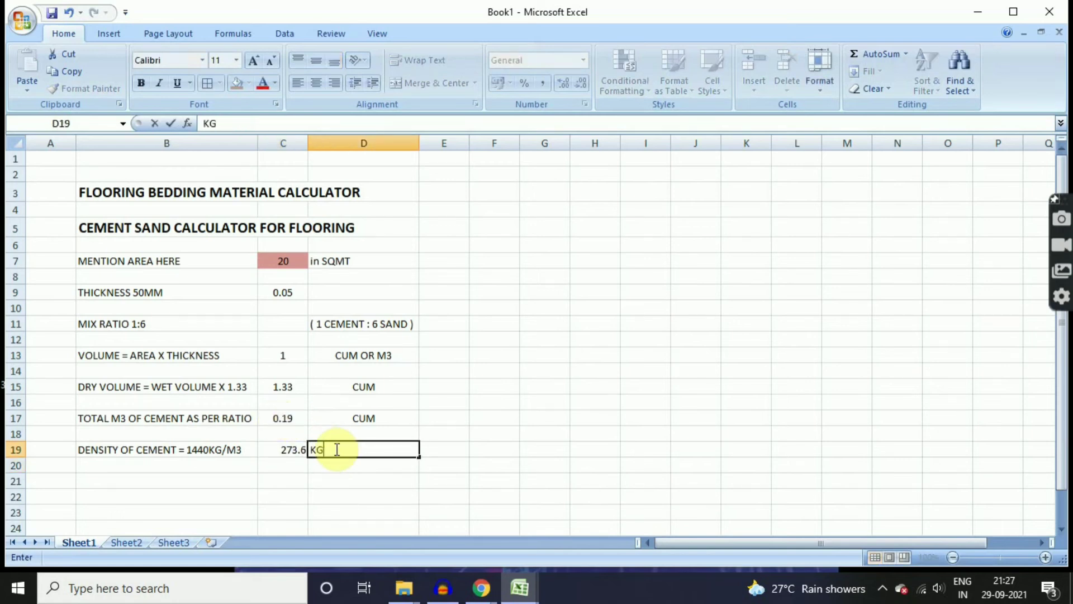
left_click(332, 483)
Enter the label 1 BAG OF CEMENT = 50KG in cell B21.
left_click(191, 478)
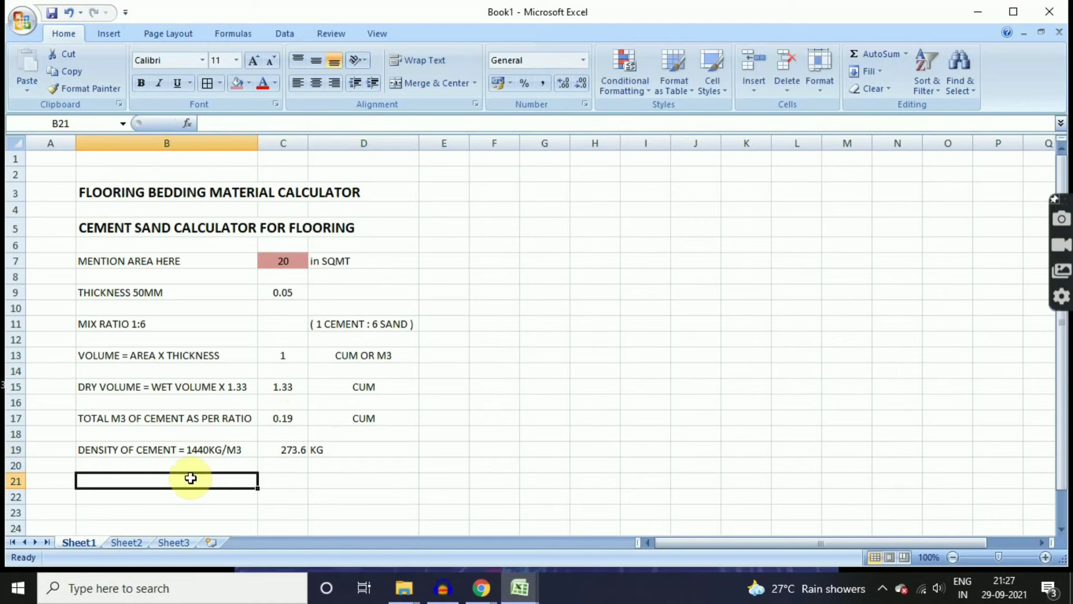
type("1 BA")
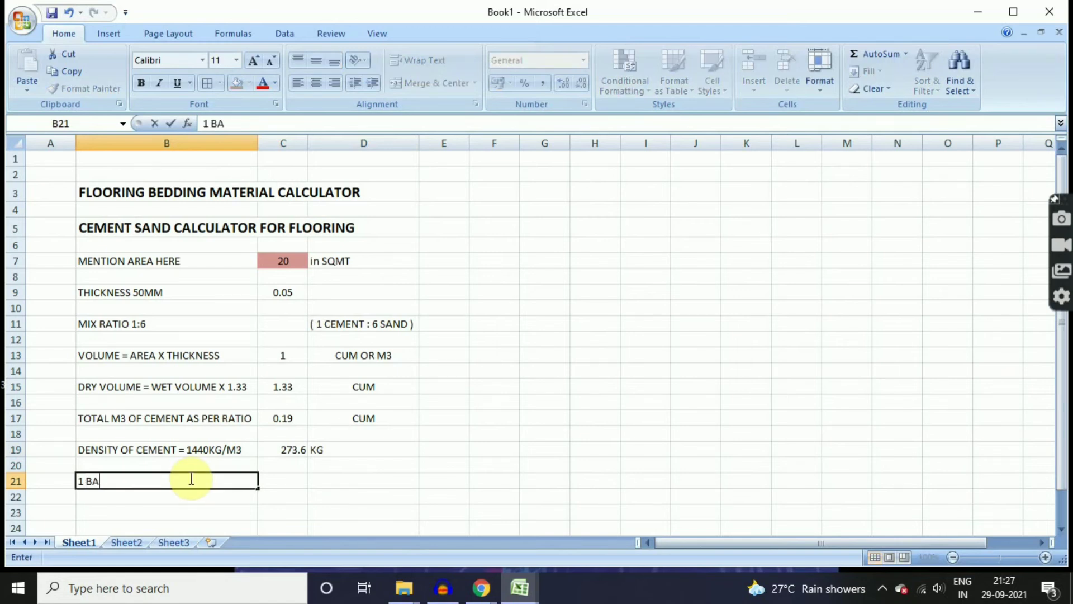
type("G OF CEMENT")
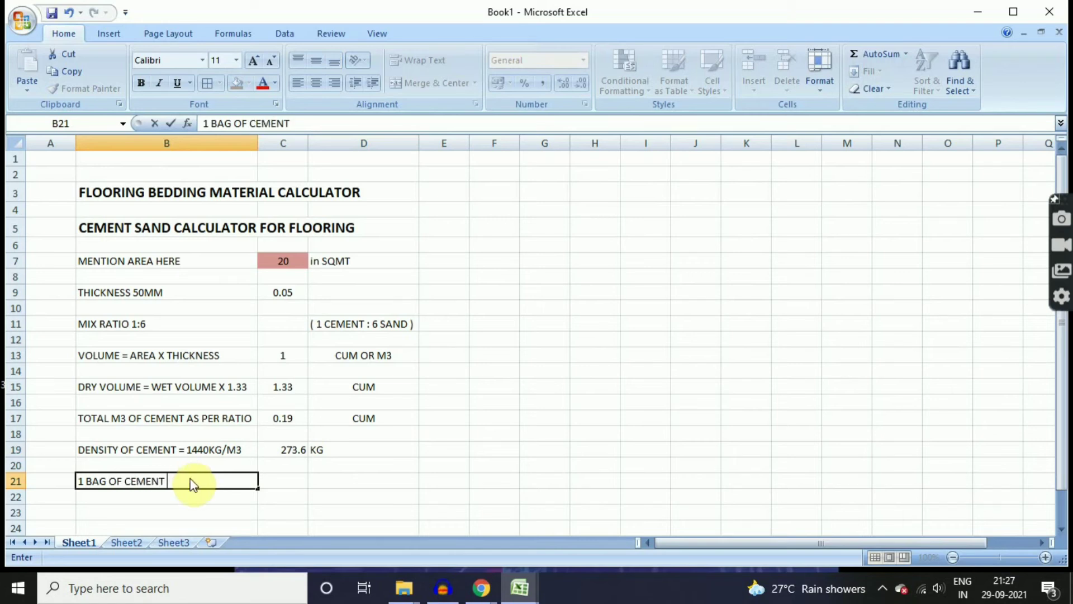
type(" = 50KG")
Calculate the number of cement bags in cell C21 with the formula =C19/50 and enter the unit BAGS in cell D21.
left_click(295, 483)
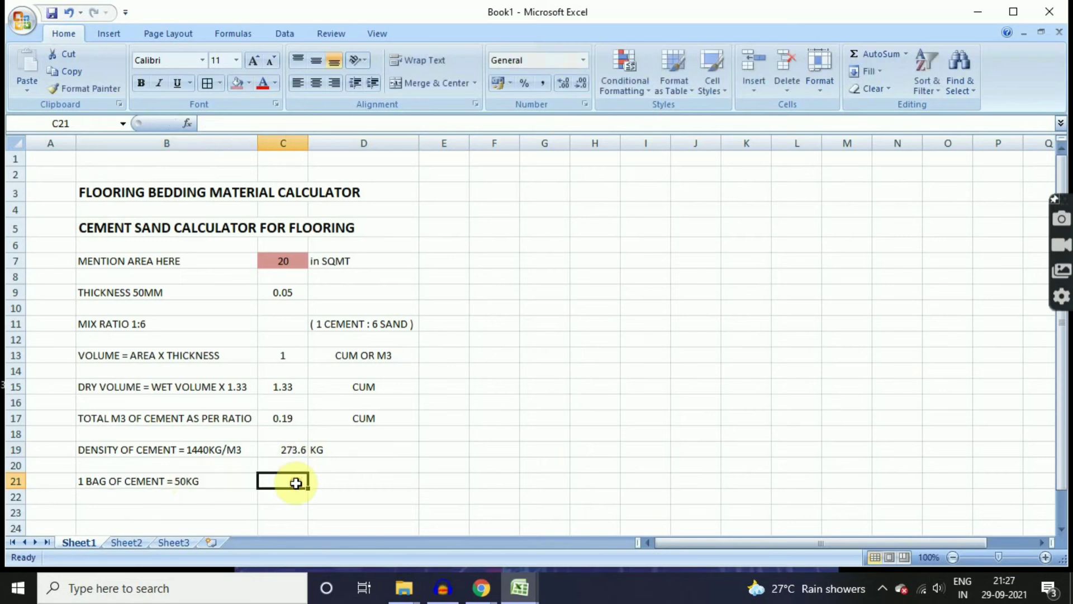
type("=")
left_click(291, 447)
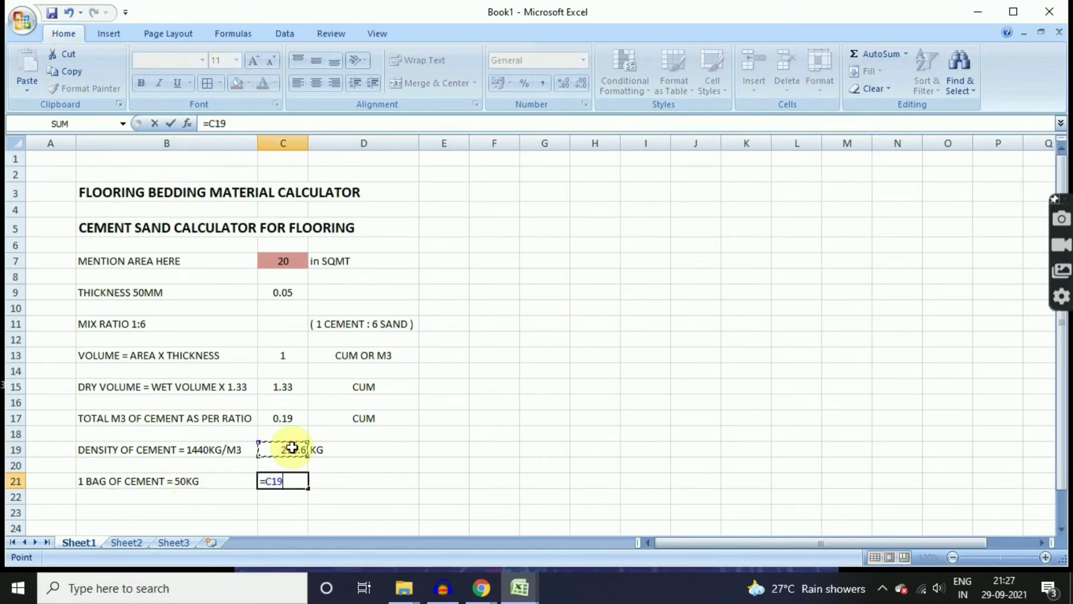
type("/50")
key("Return")
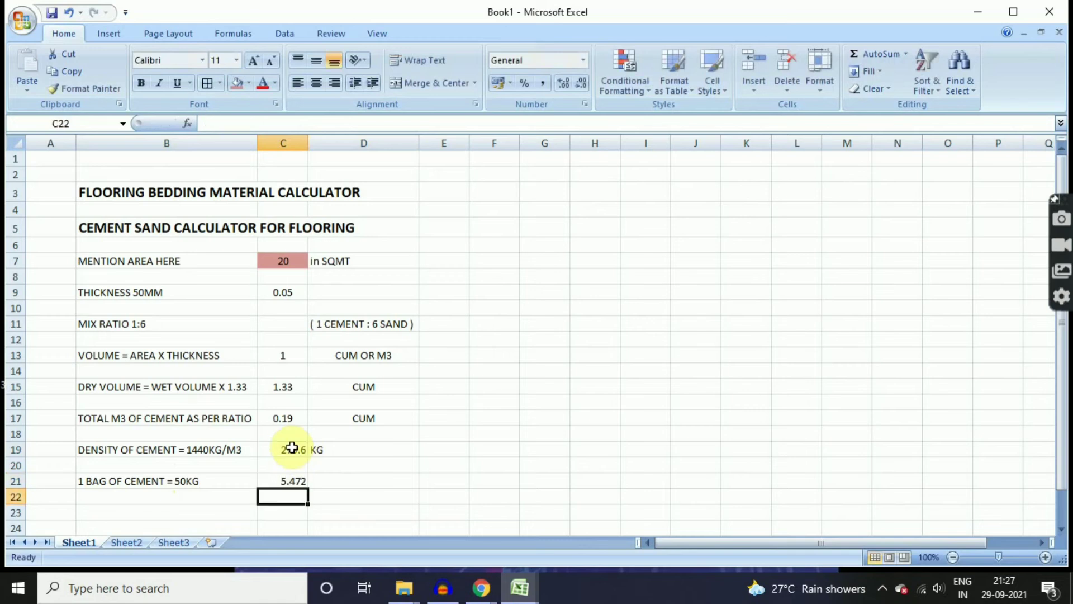
left_click(327, 481)
type("BAGS")
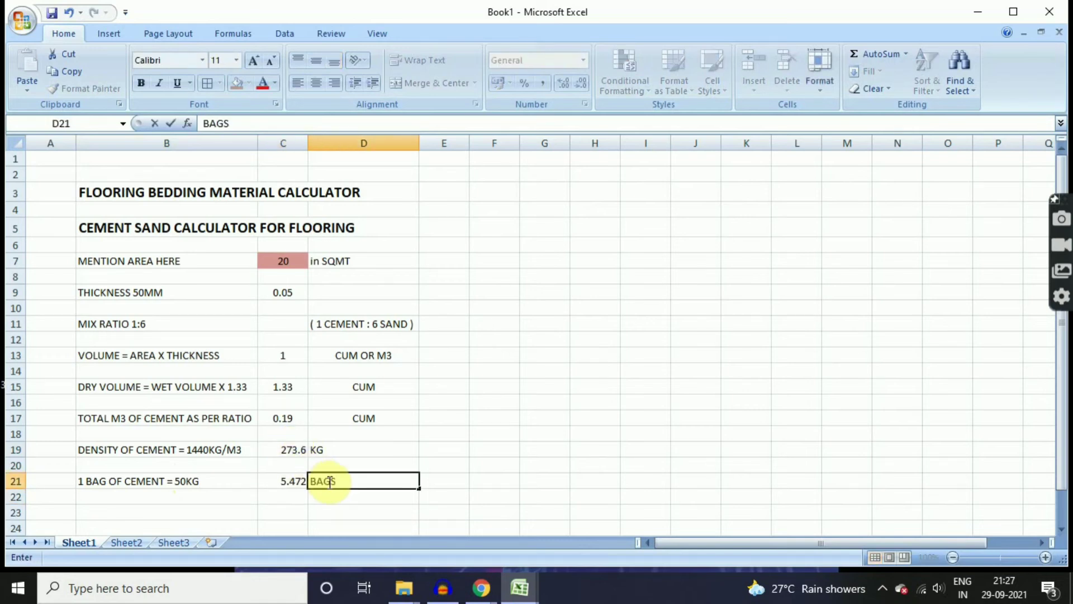
left_click(461, 478)
Make the bag quantity in cell C21 bold and red, and enlarge its font by two size steps.
scroll(428, 503, "down", 1)
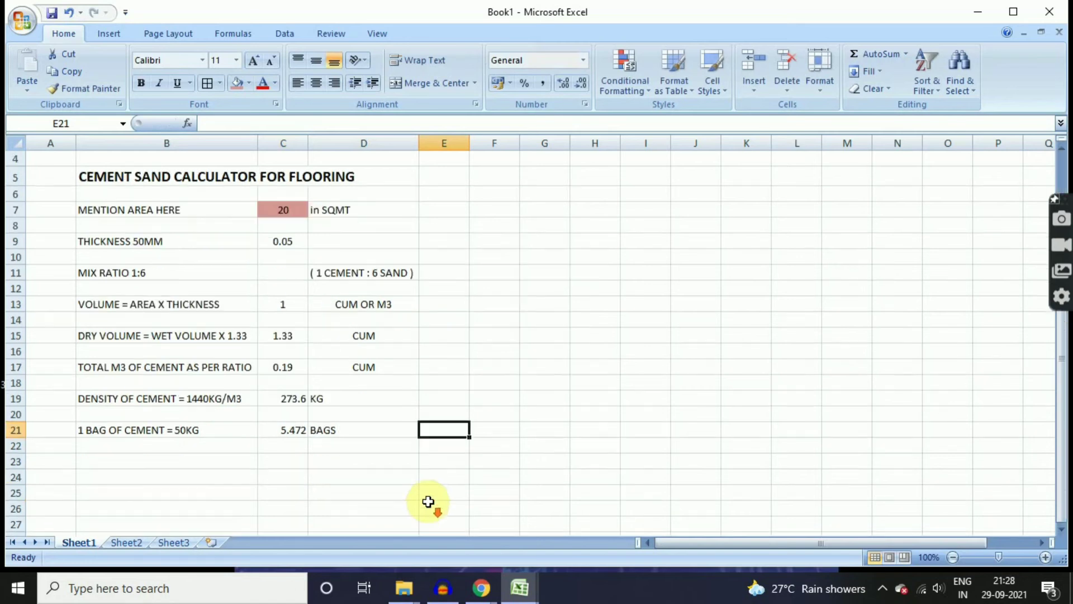
left_click(270, 431)
left_click(141, 83)
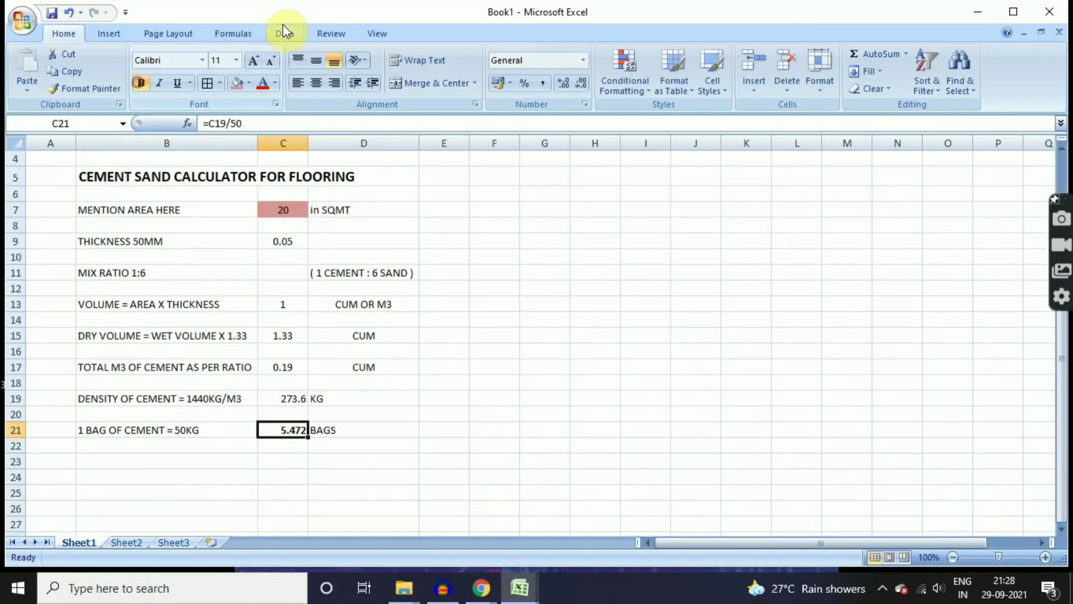
left_click(253, 60)
left_click(261, 82)
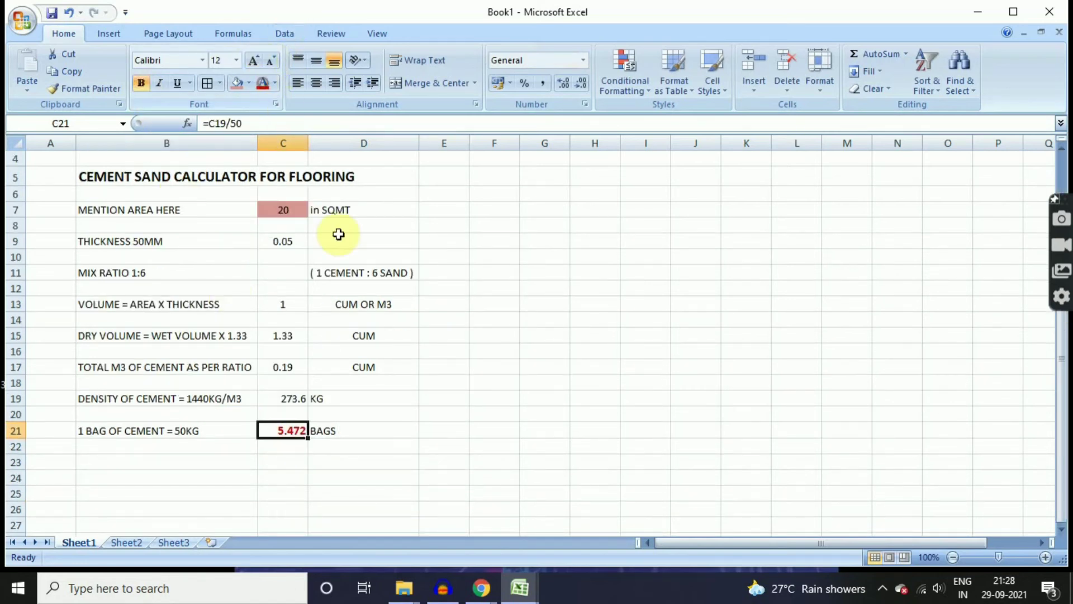
left_click(253, 60)
left_click(550, 383)
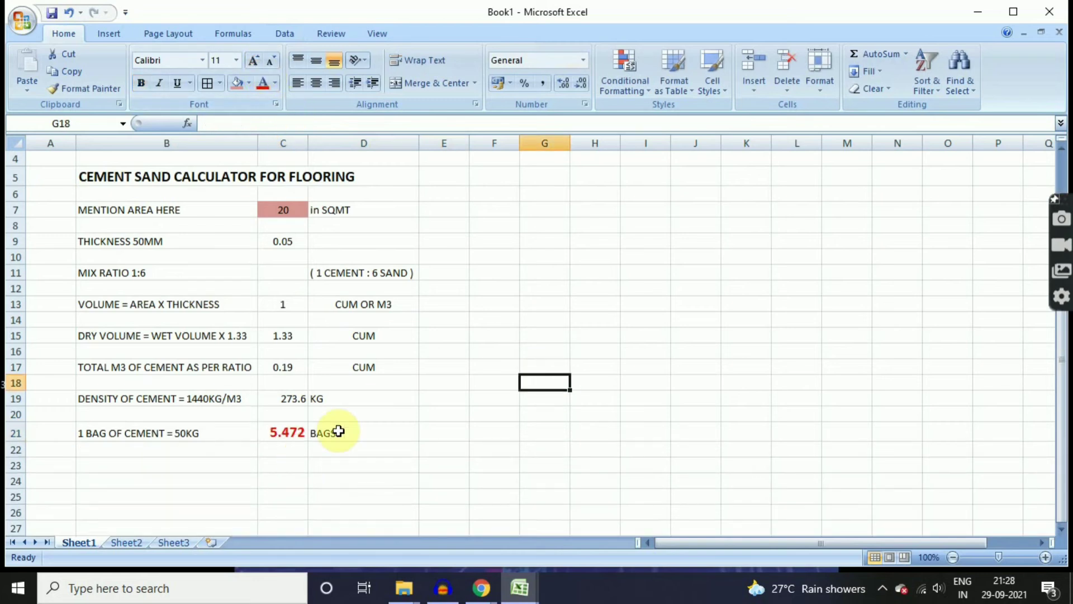
Format the BAGS unit in cell D21 as bold red text and enlarge its font by two size steps.
left_click(339, 431)
left_click(141, 84)
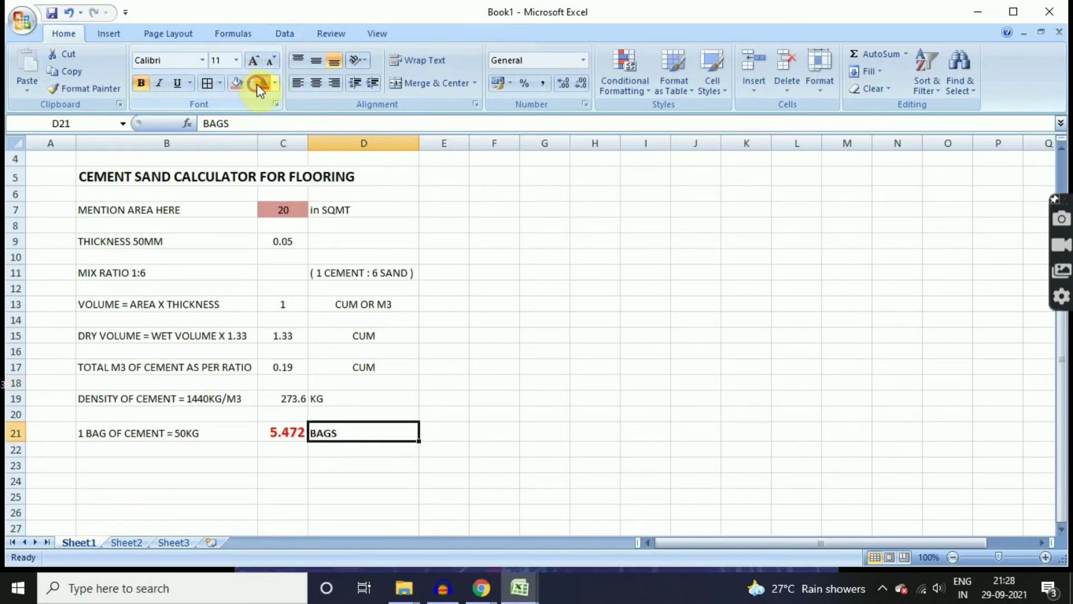
left_click(256, 84)
left_click(253, 60)
left_click(253, 59)
left_click(376, 476)
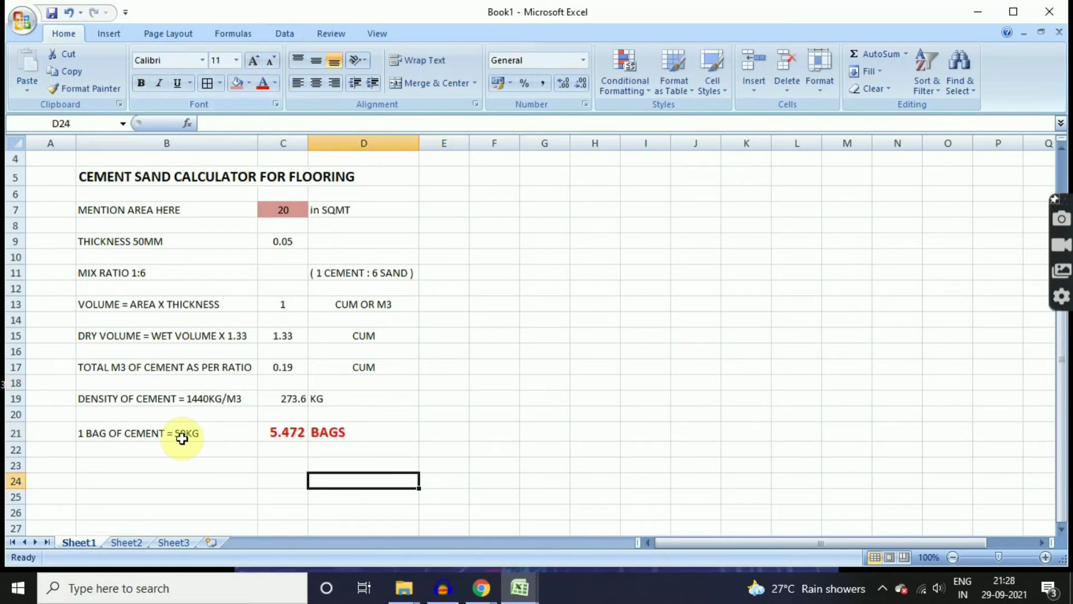
Enter the label TOTAL M3 SAND AS PER RATIO in cell B23.
left_click(182, 438)
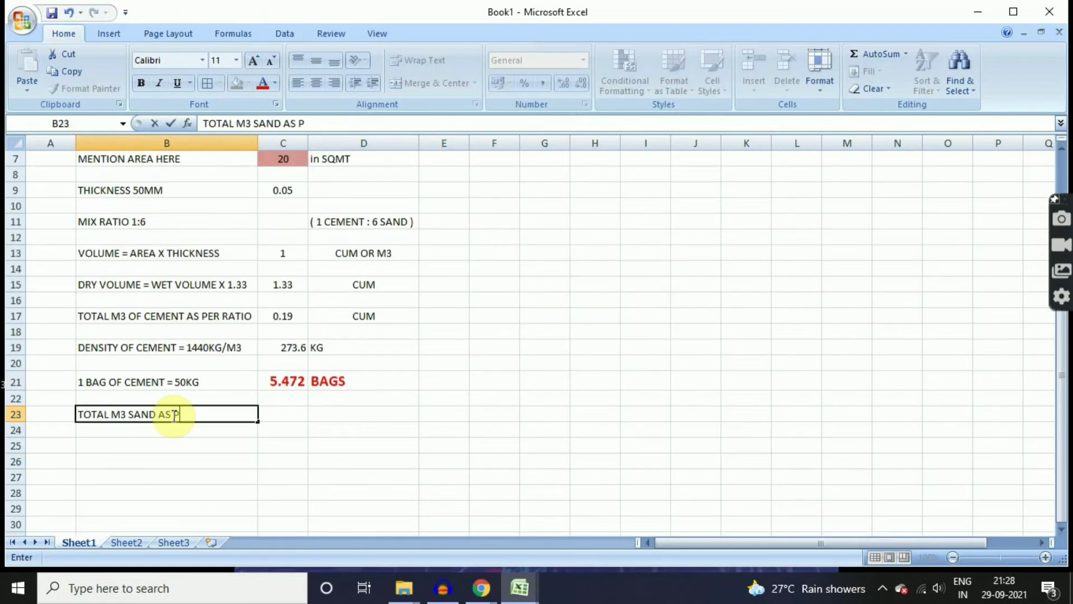
type("ER RATIO")
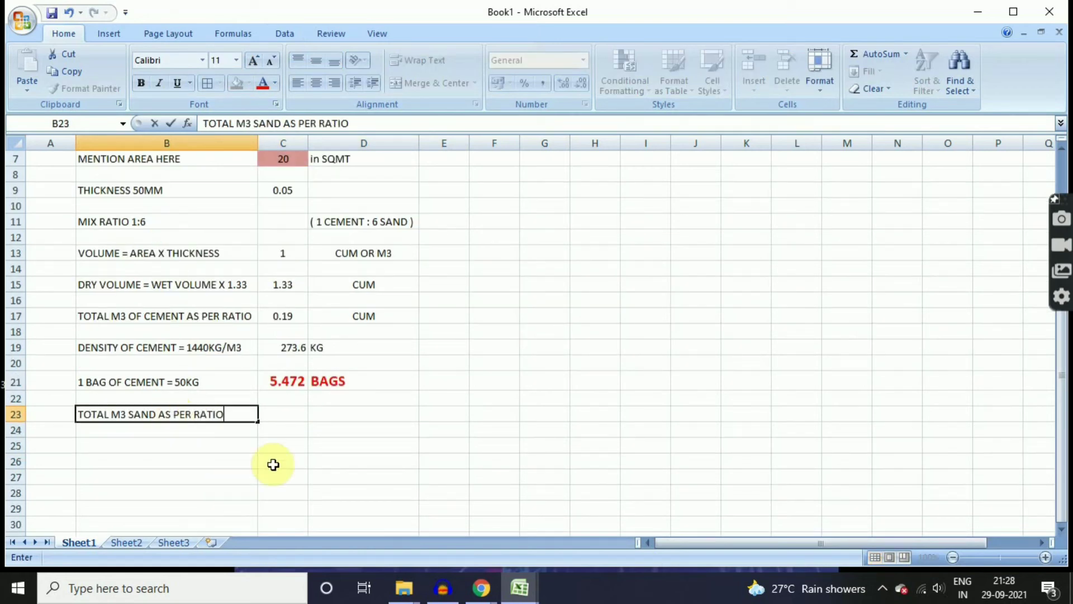
left_click(279, 445)
Calculate the sand volume in cell C23 with the formula =(C15*6)/(1+6).
left_click(293, 411)
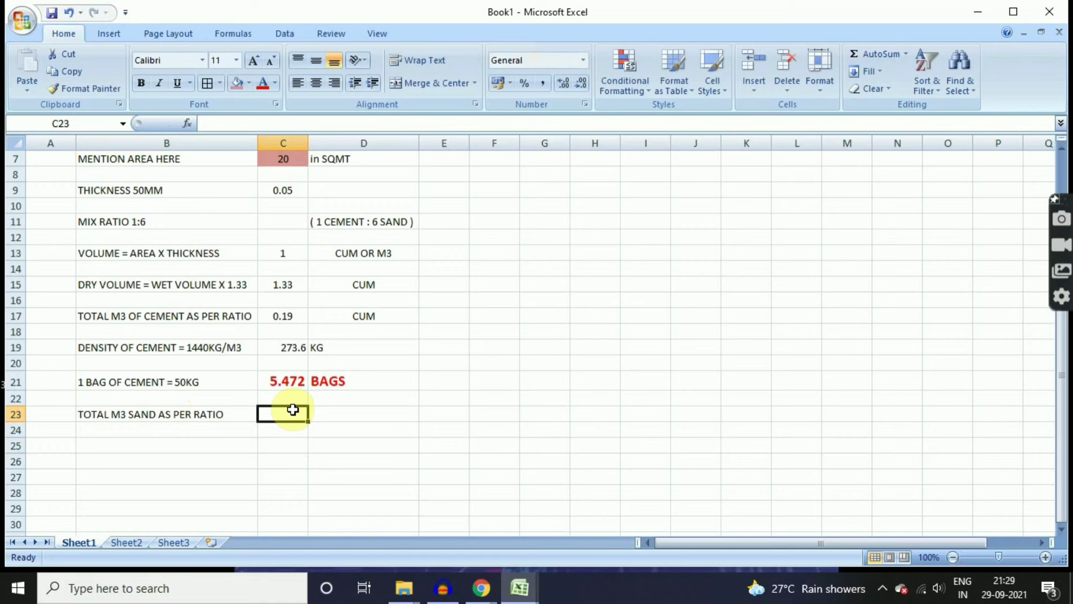
type("=")
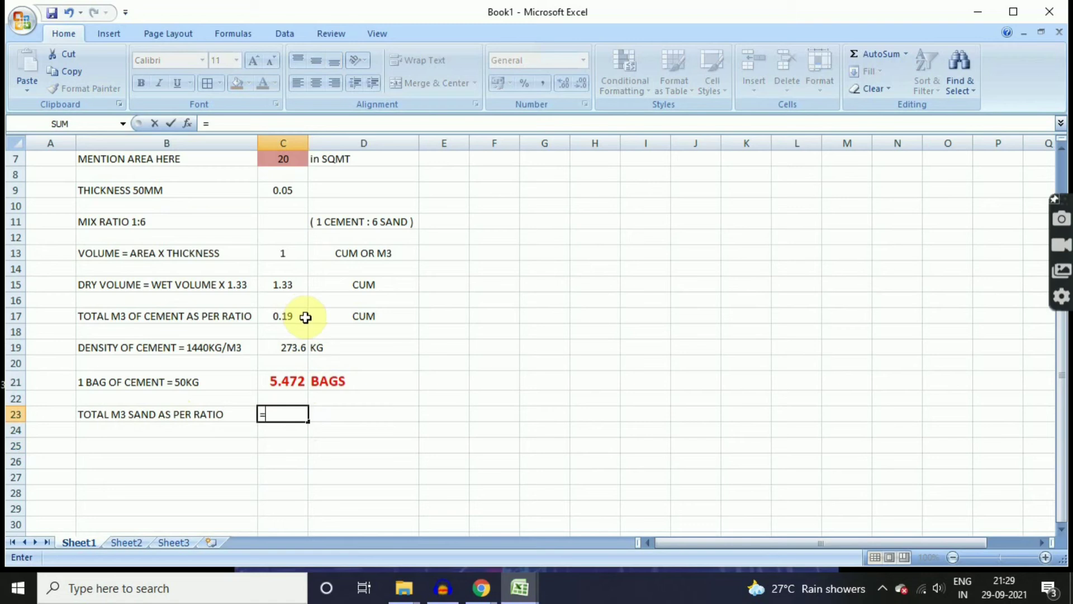
left_click(289, 289)
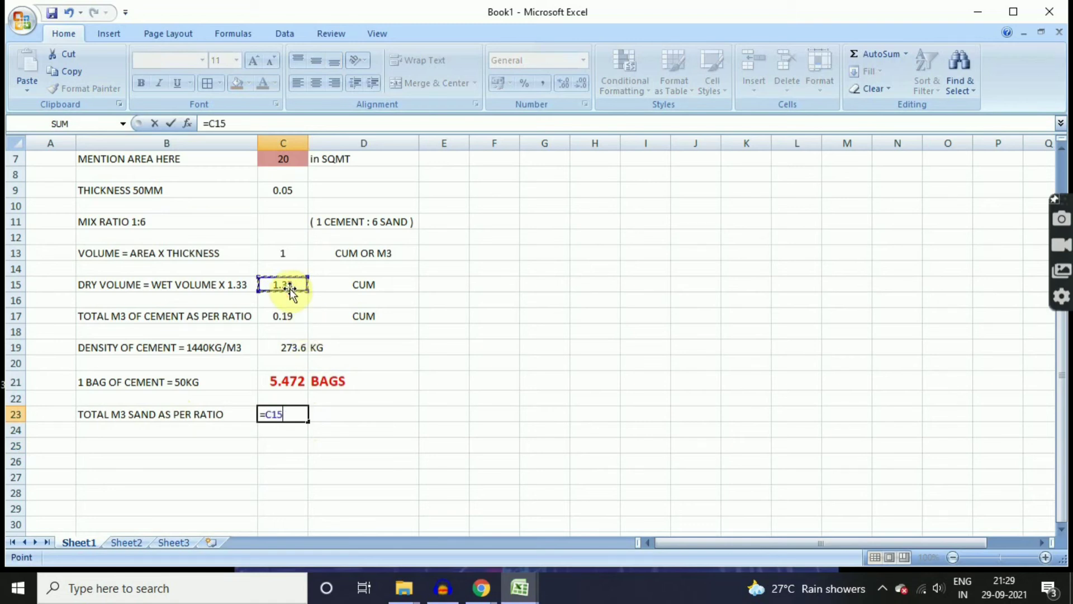
type("*6")
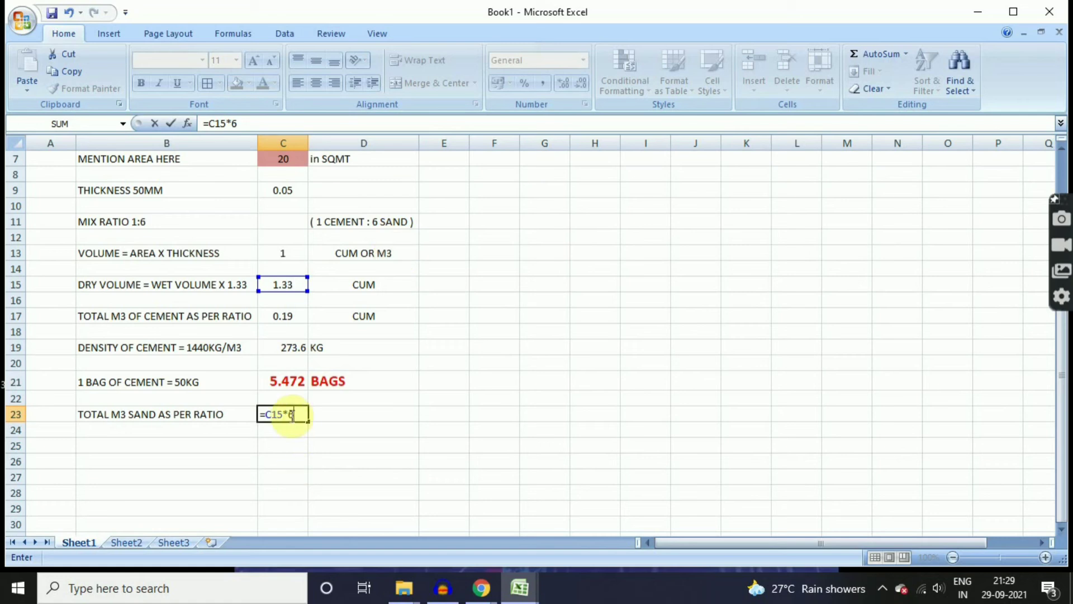
left_click(268, 413)
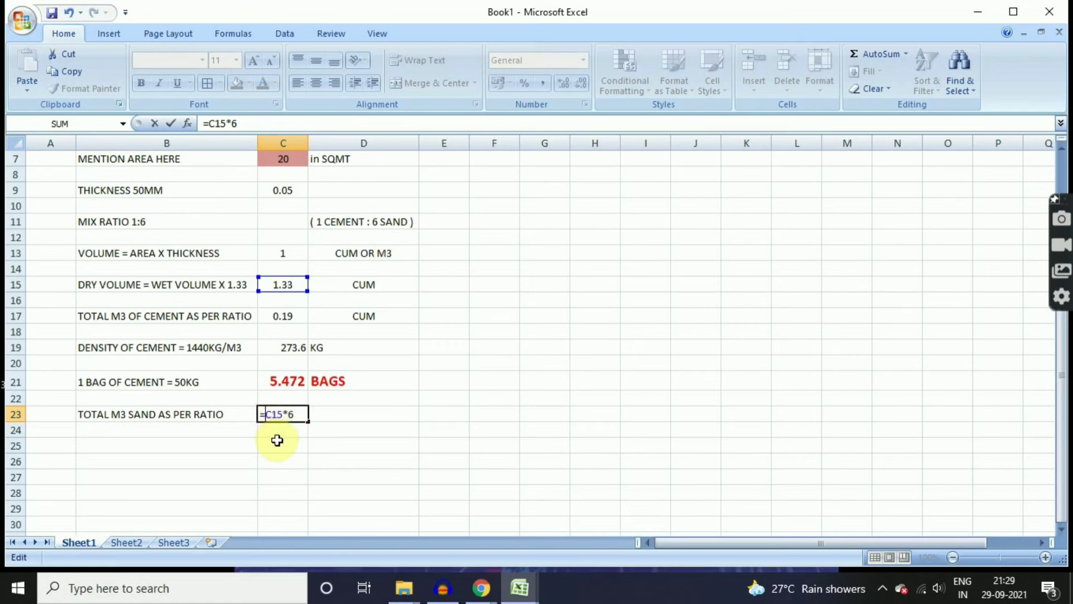
type("(")
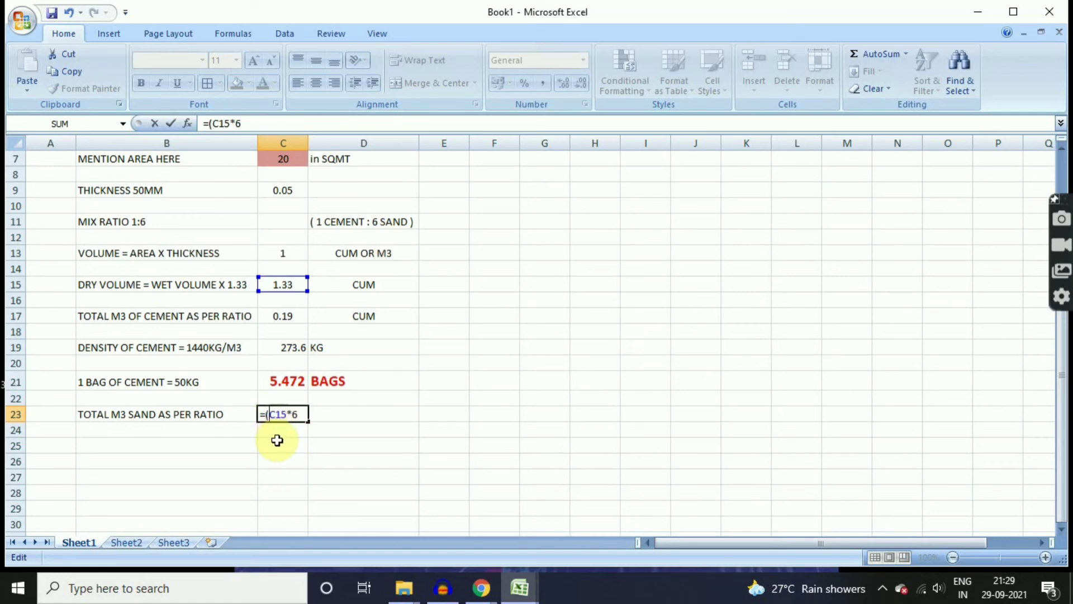
left_click(302, 414)
type(")")
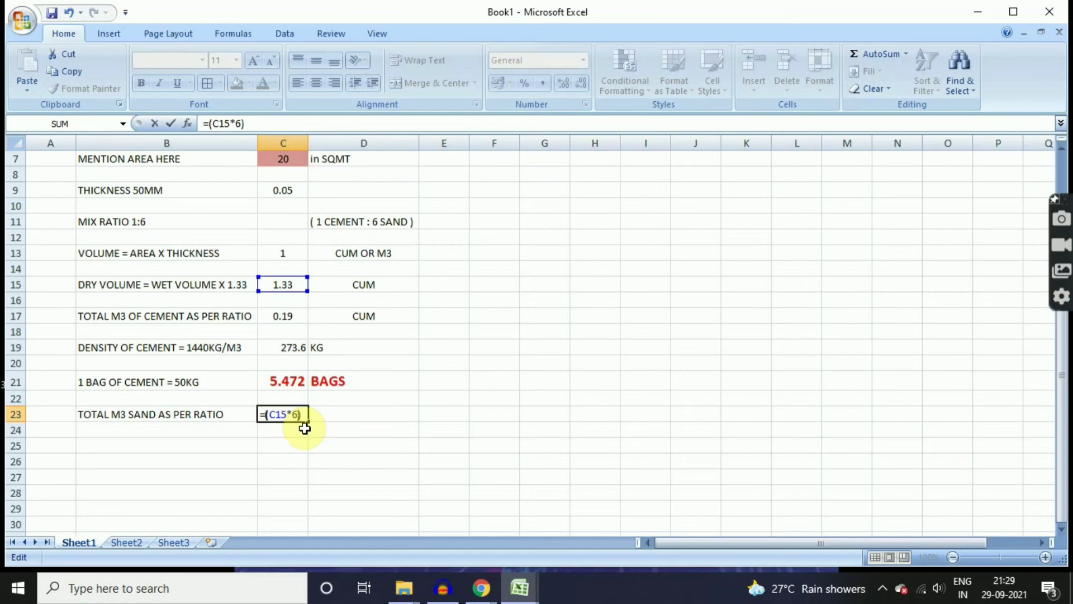
type("/")
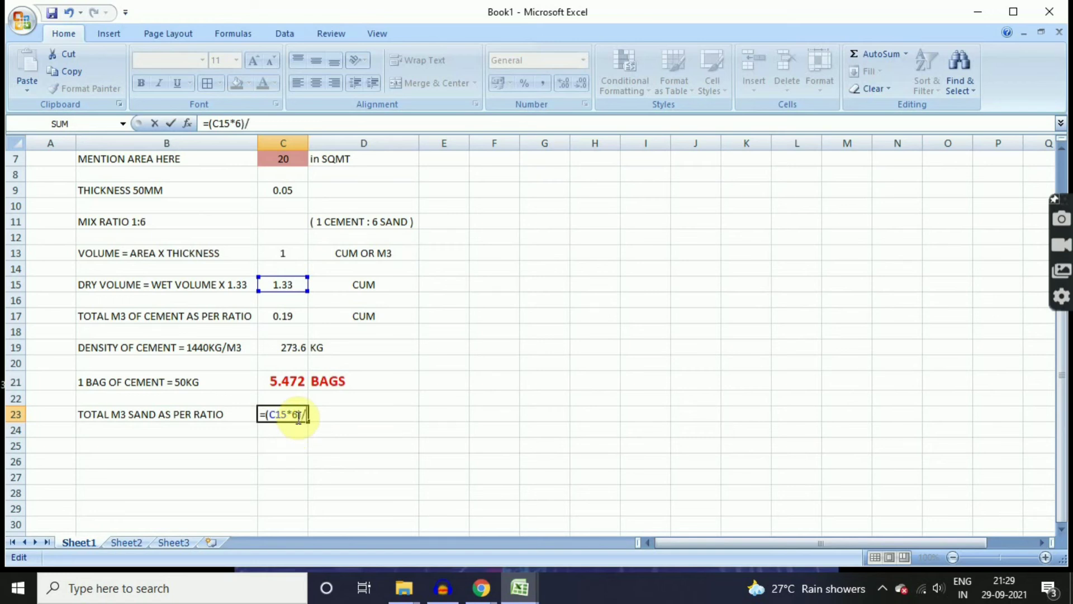
type("(1+6")
key("BackSpace")
key("BackSpace")
key("BackSpace")
key("BackSpace")
key("BackSpace")
type("/(1+6)")
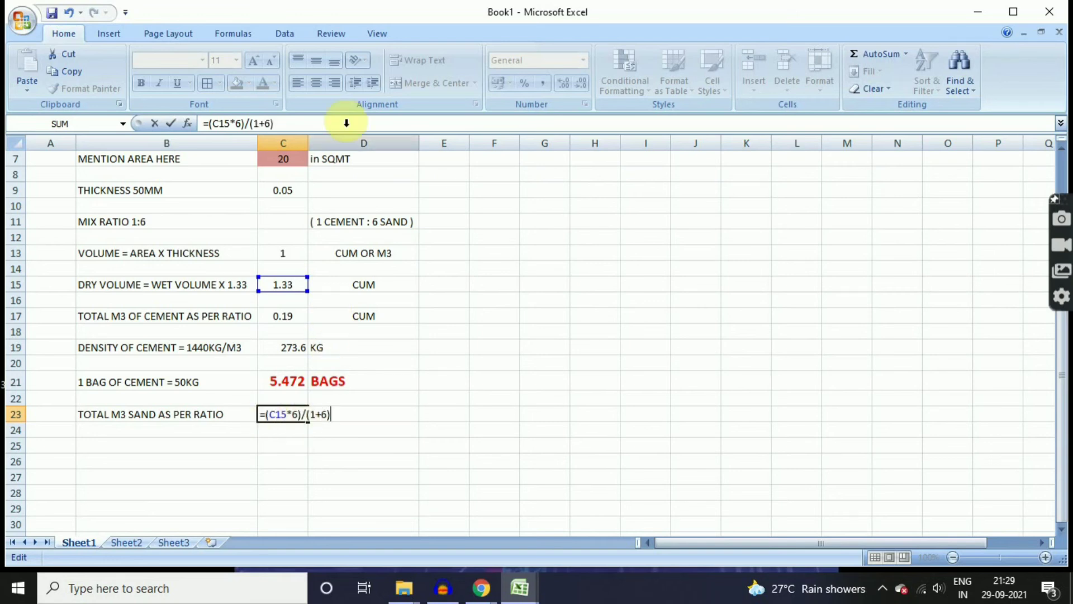
key("Return")
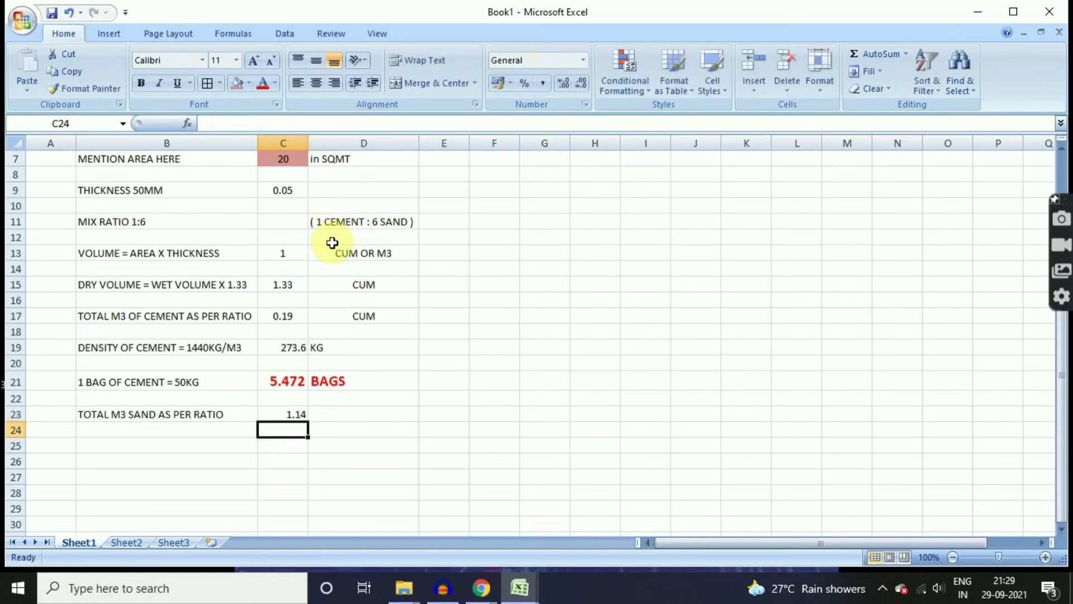
Enter the unit CUM in cell D23 beside the sand volume.
left_click(372, 418)
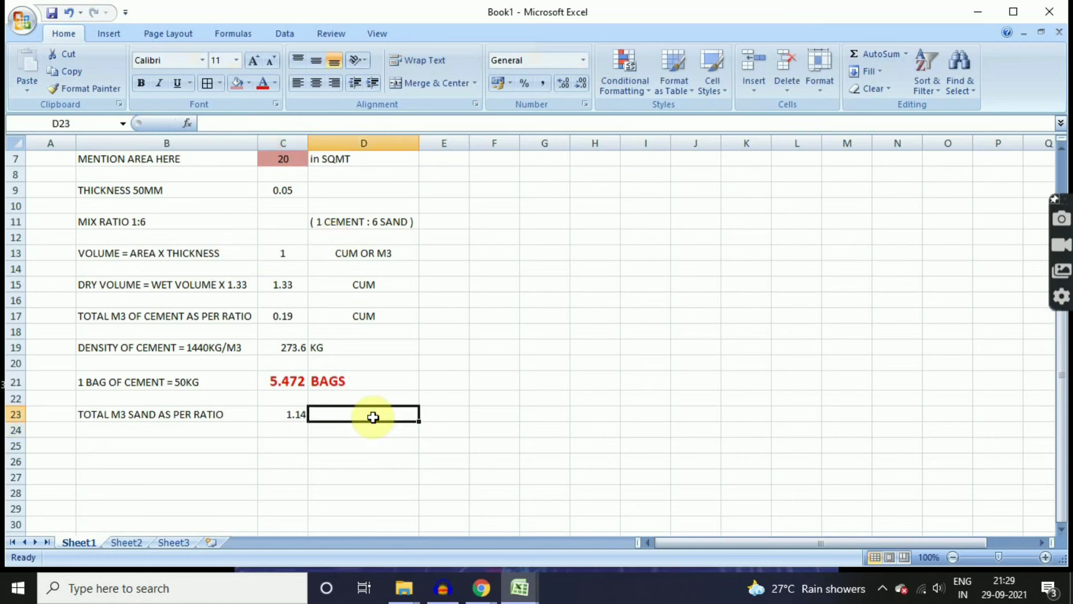
type("CUM")
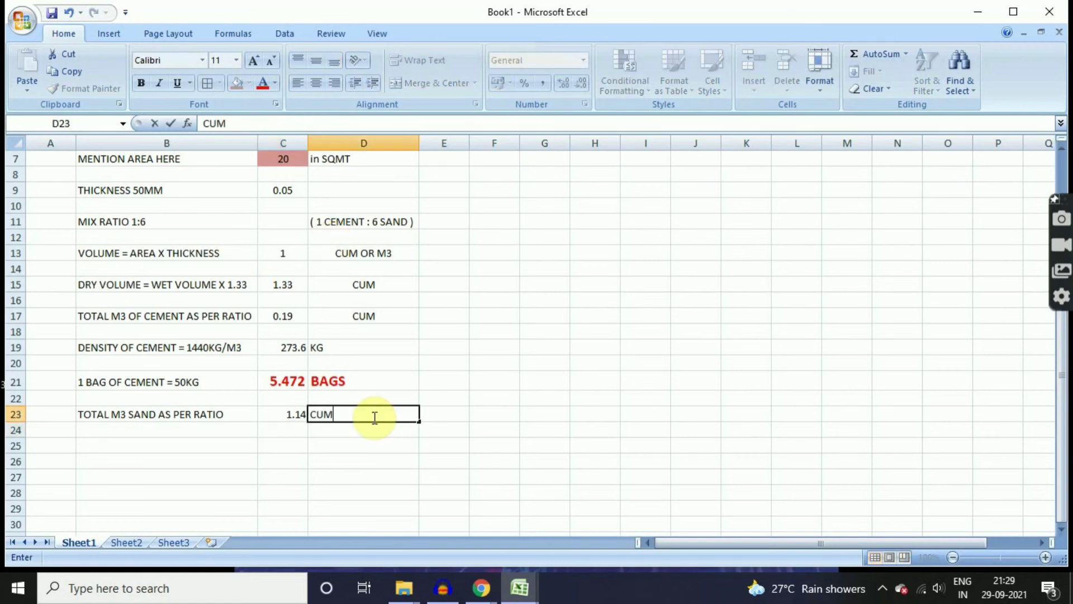
left_click(323, 464)
left_click(190, 447)
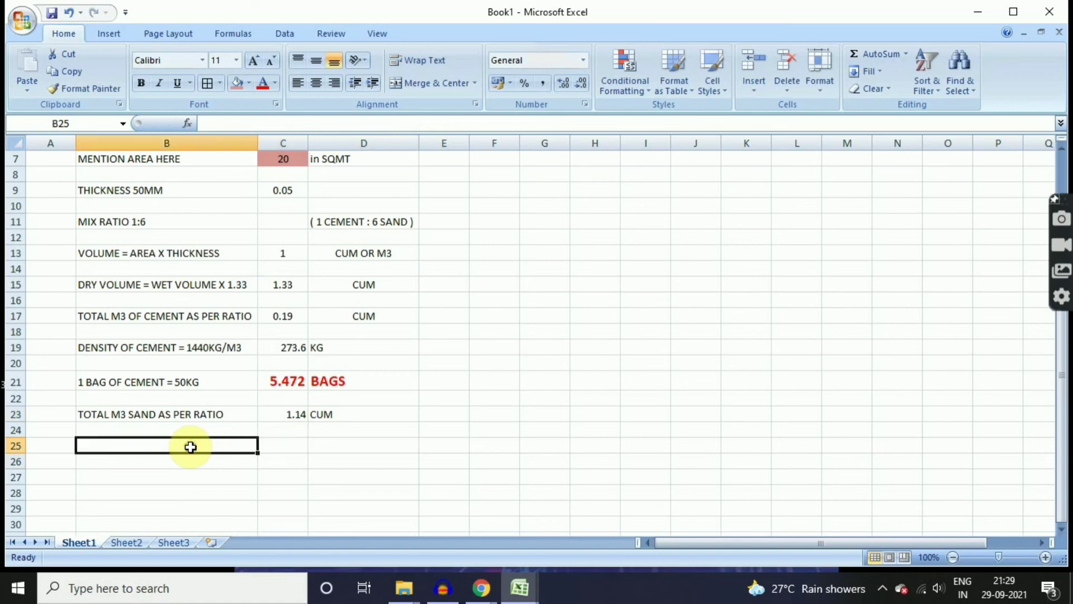
Convert the sand volume to cubic feet in cell C24 with the formula =C23*35.28 and enter the unit CFT in cell D24.
left_click(285, 431)
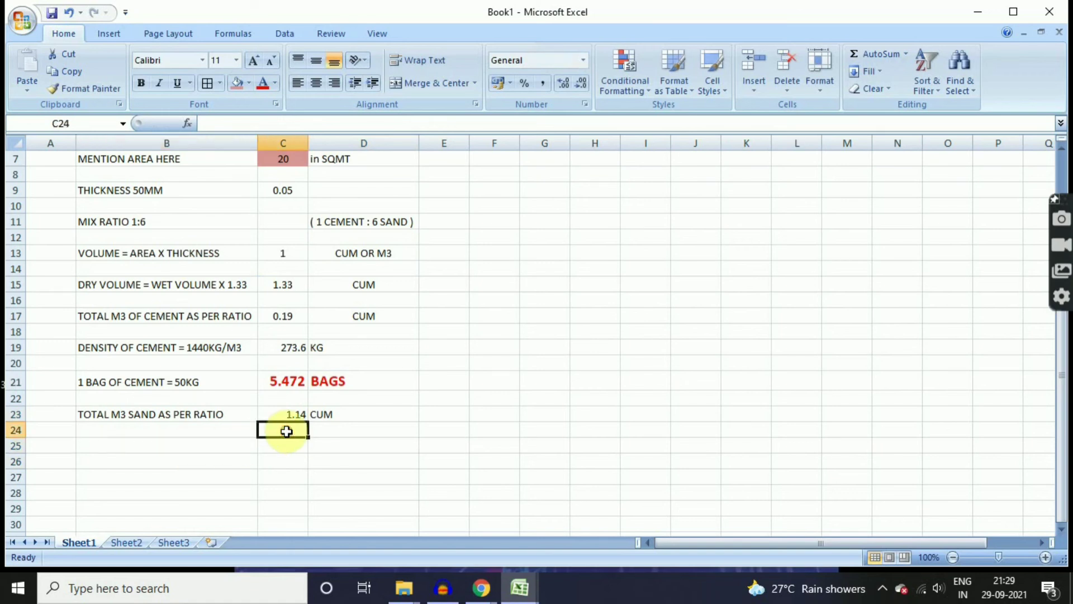
type("=")
left_click(286, 415)
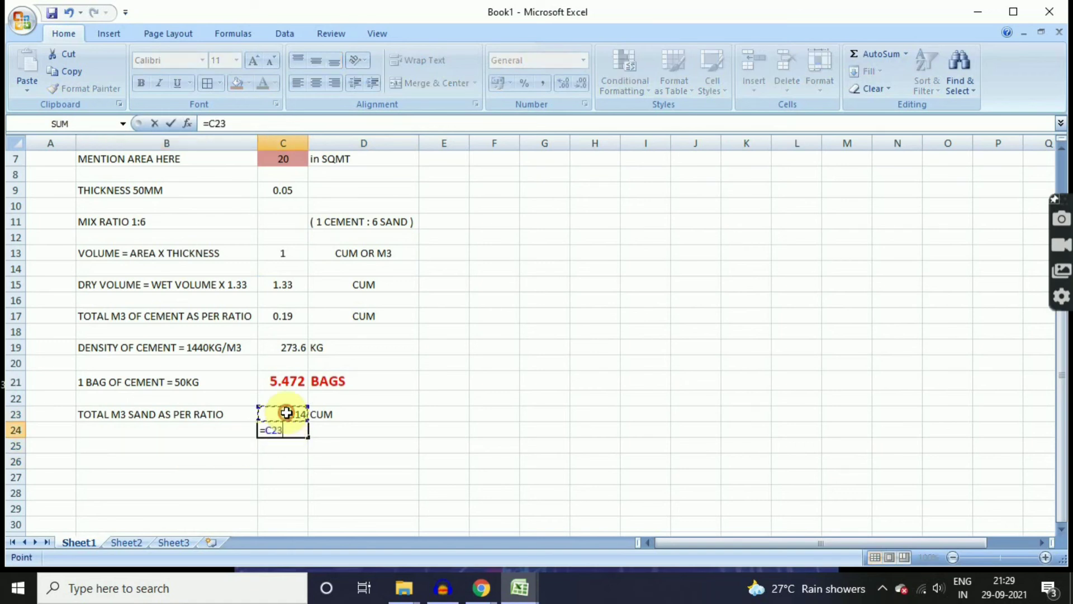
type("*35.28")
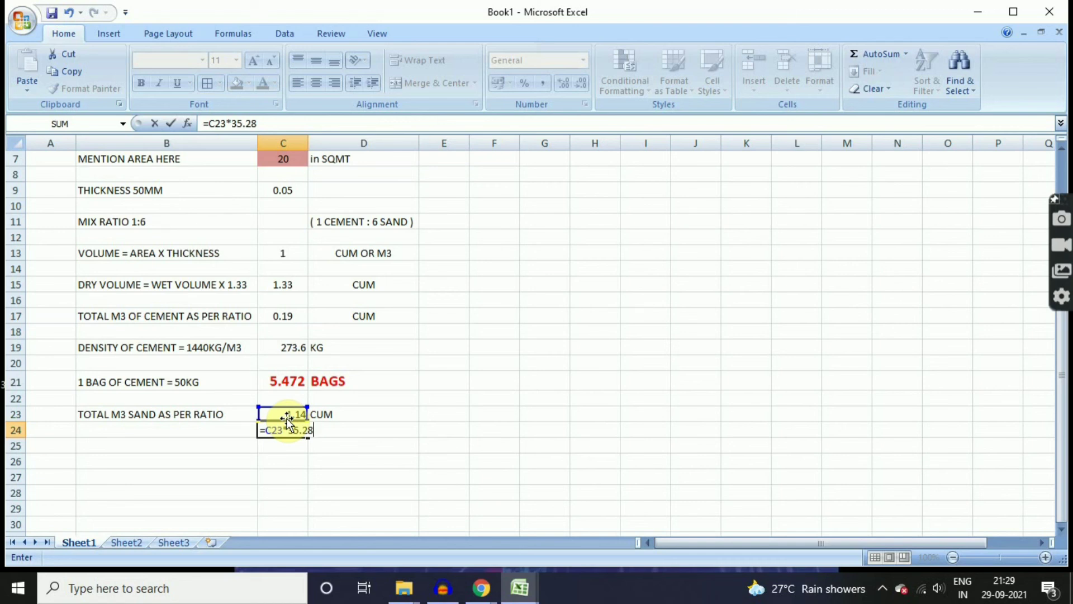
key("Return")
left_click(356, 435)
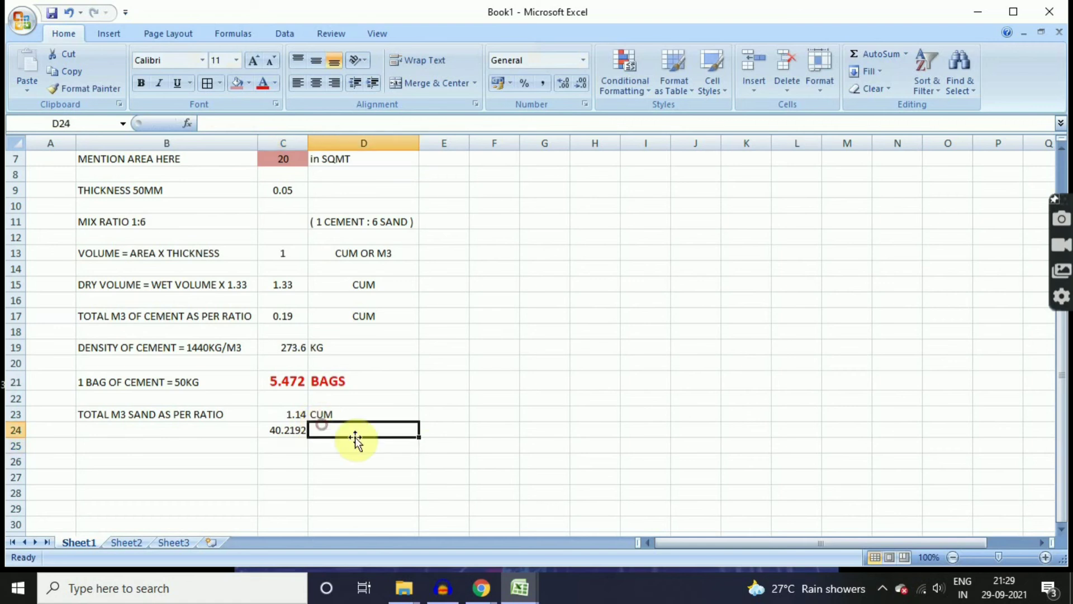
type("CFT")
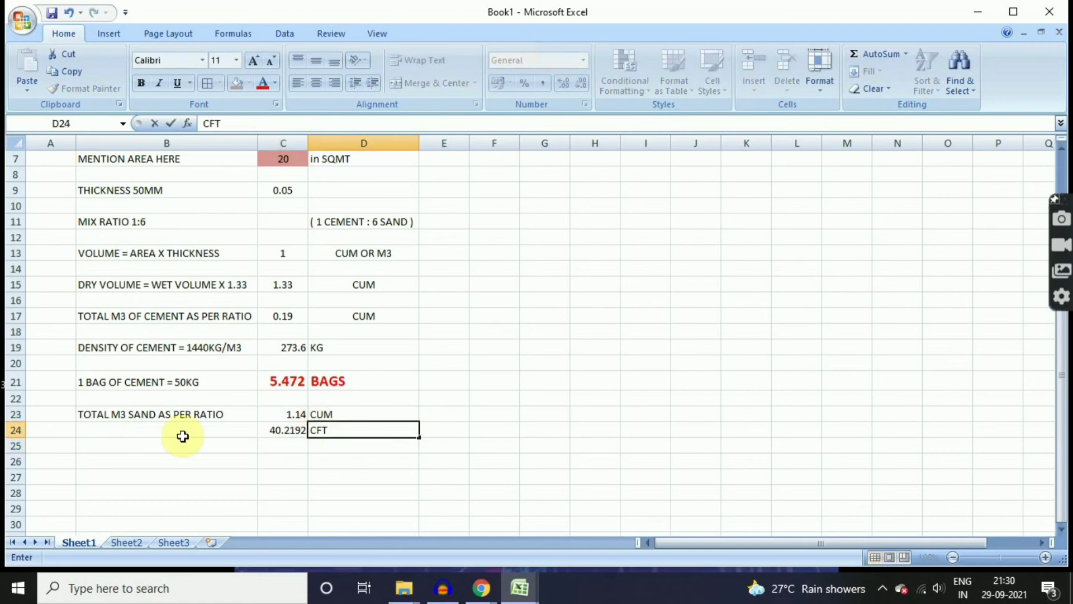
Convert the sand quantity to brass in cell C25 with the formula =C24/100 and enter the unit BRASS in cell D25.
left_click(281, 448)
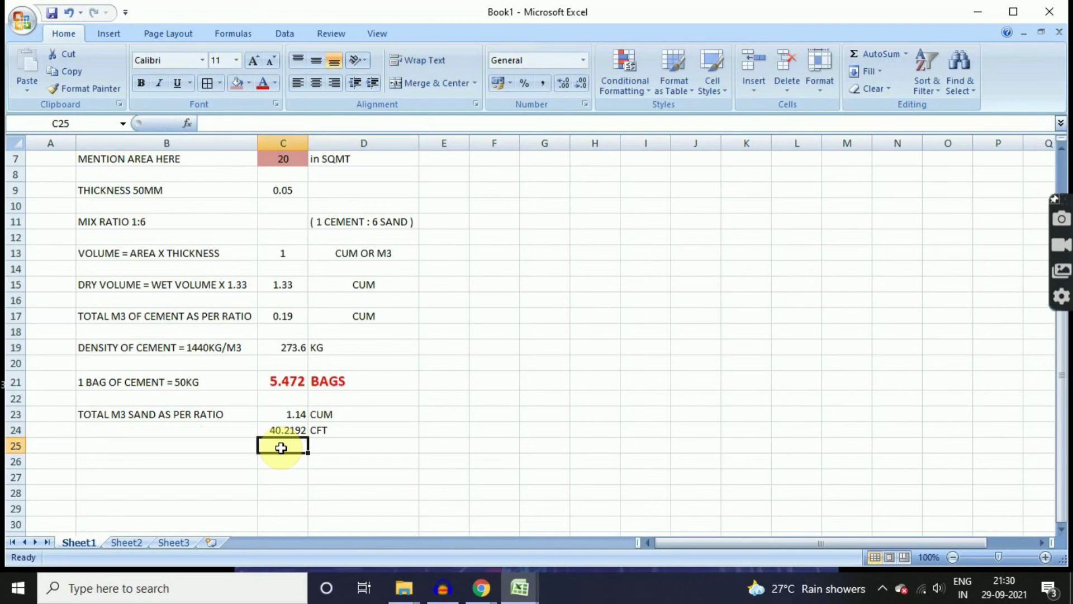
type("=")
left_click(284, 431)
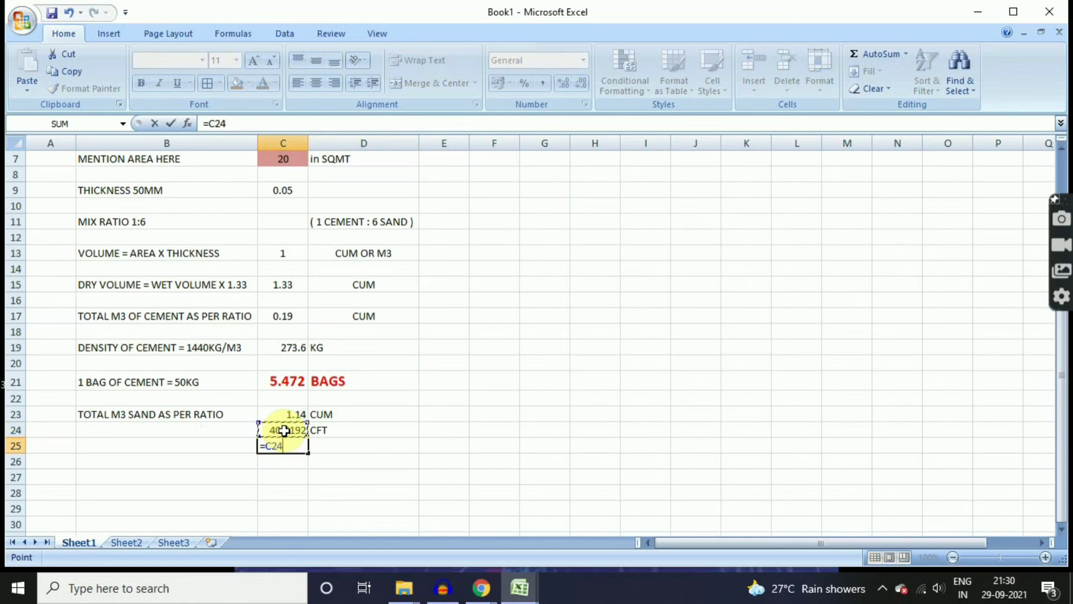
type("/100")
key("Return")
left_click(320, 442)
type("B")
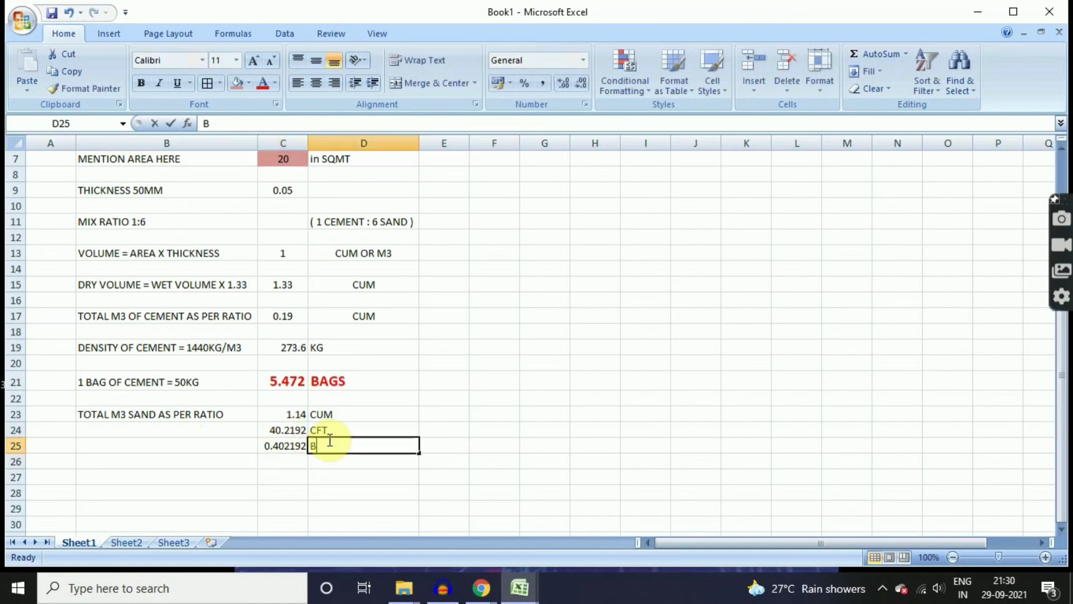
type("RASS")
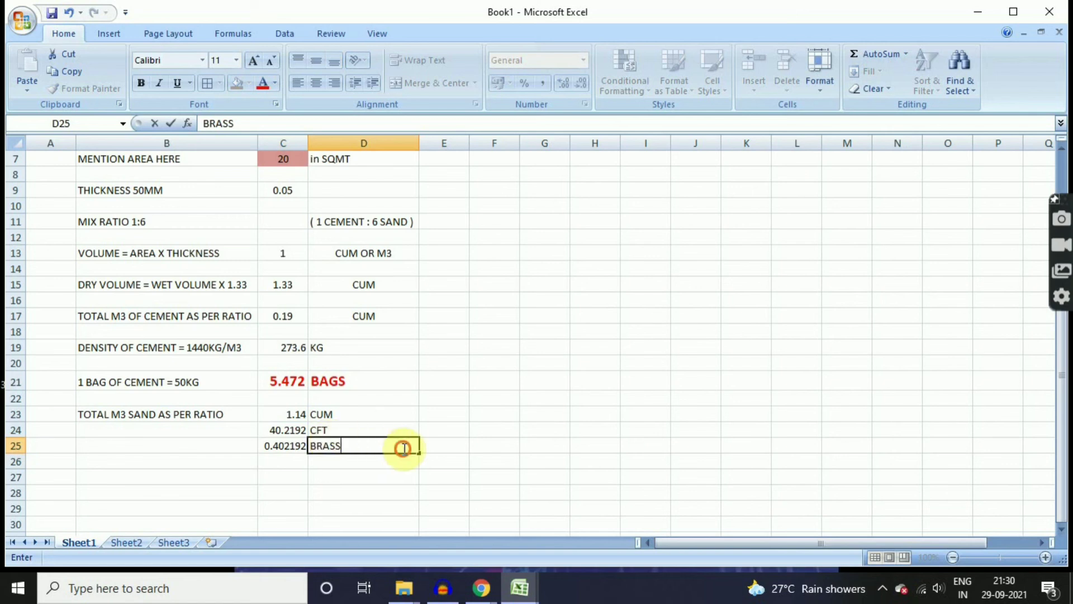
left_click(480, 457)
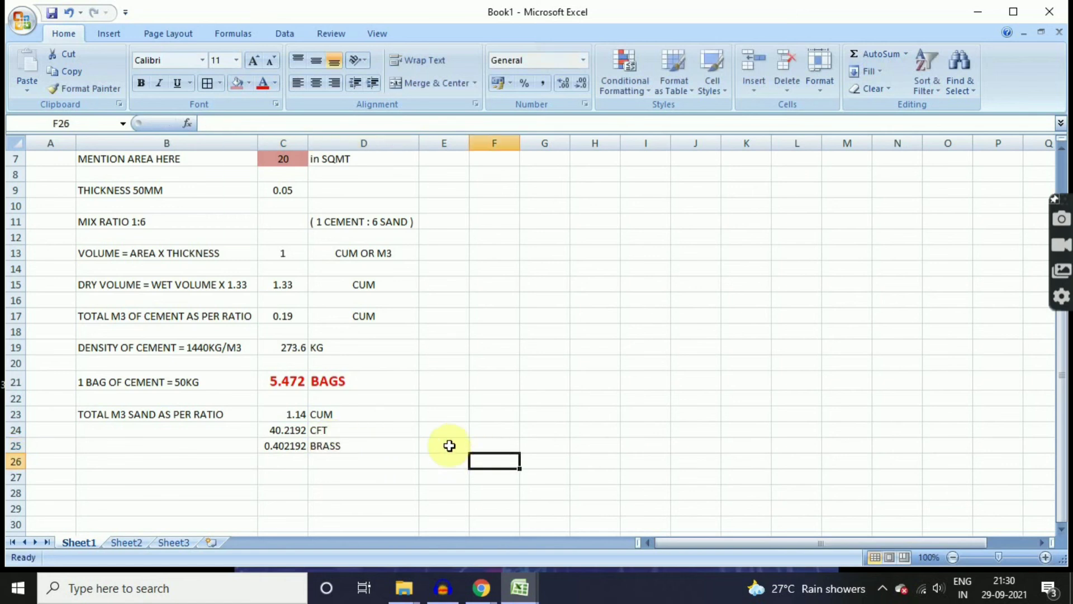
Format the sand quantities and units in C23:D25 as centred, bold, red text and enlarge their font by two size steps.
left_click(305, 418)
left_click_drag(307, 418, 348, 446)
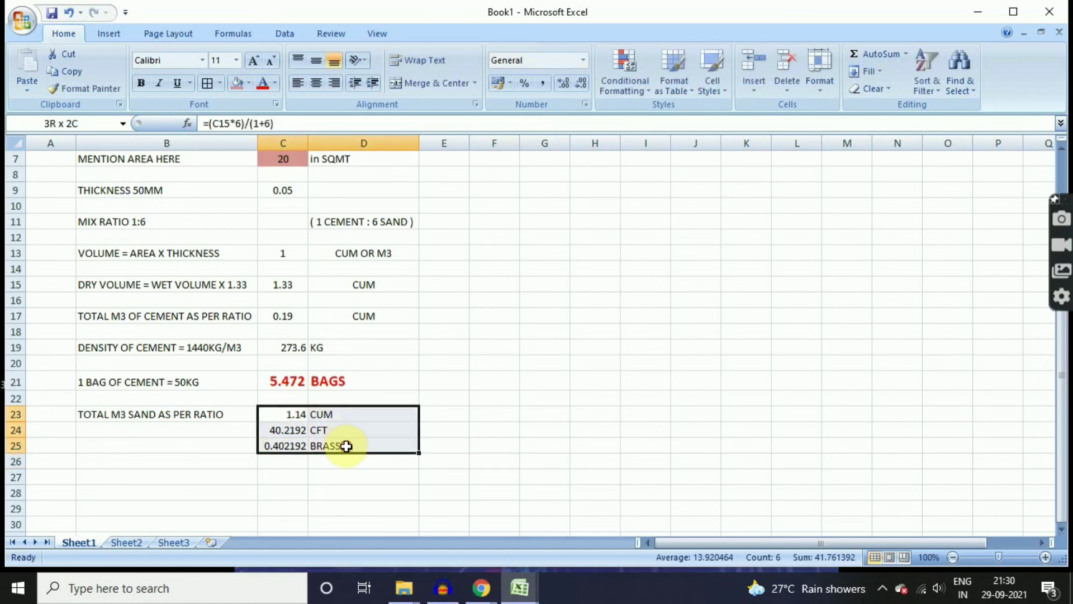
left_click(316, 84)
left_click(262, 83)
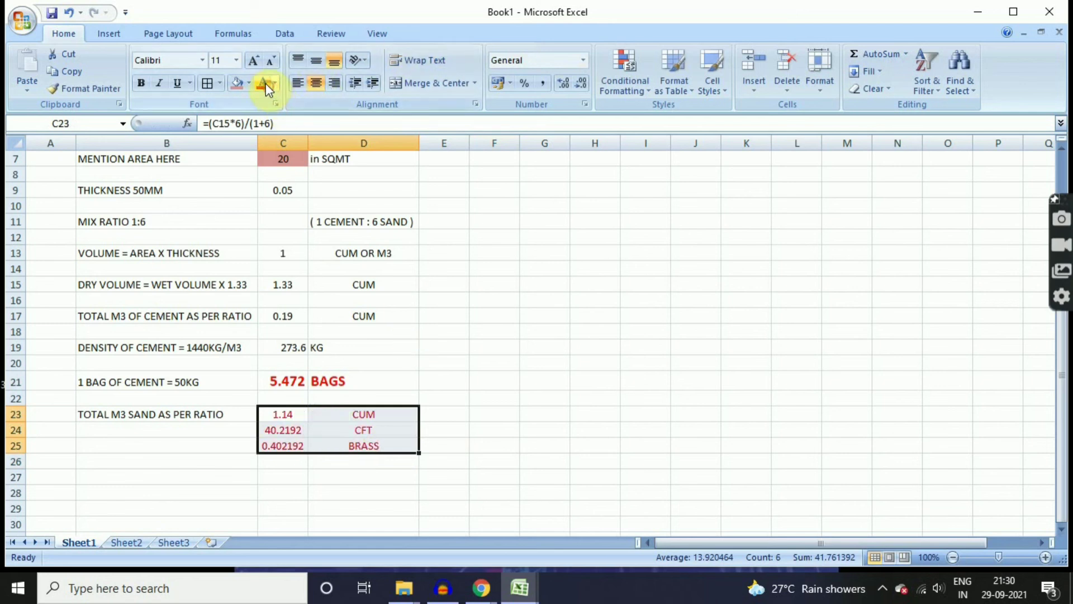
left_click(140, 84)
left_click(253, 60)
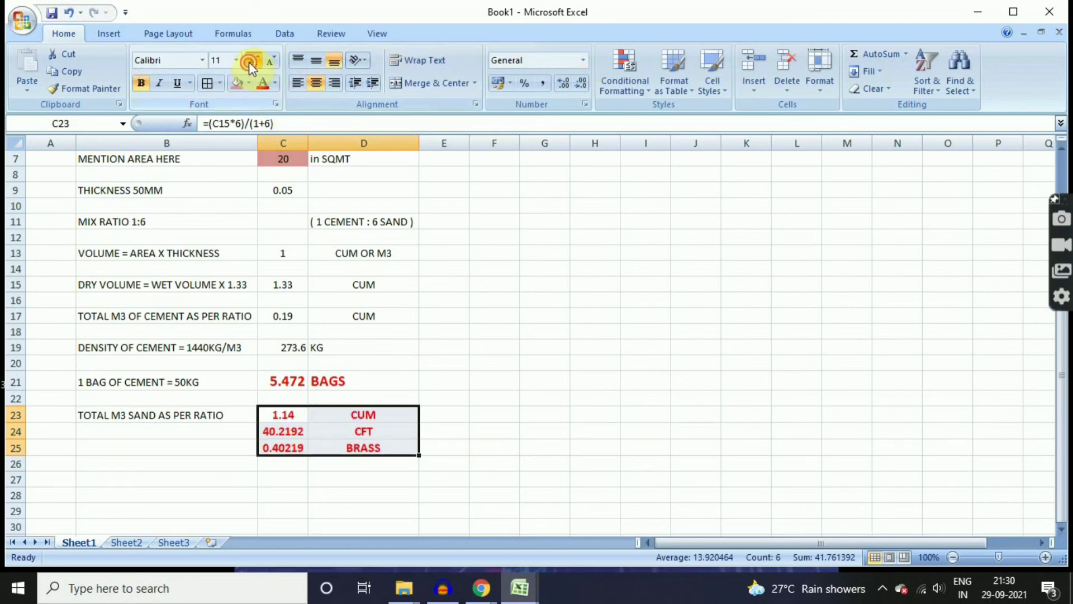
left_click(253, 60)
left_click(588, 334)
Apply borders to all cells of the calculation table in the range B7:D25.
scroll(512, 388, "up", 2)
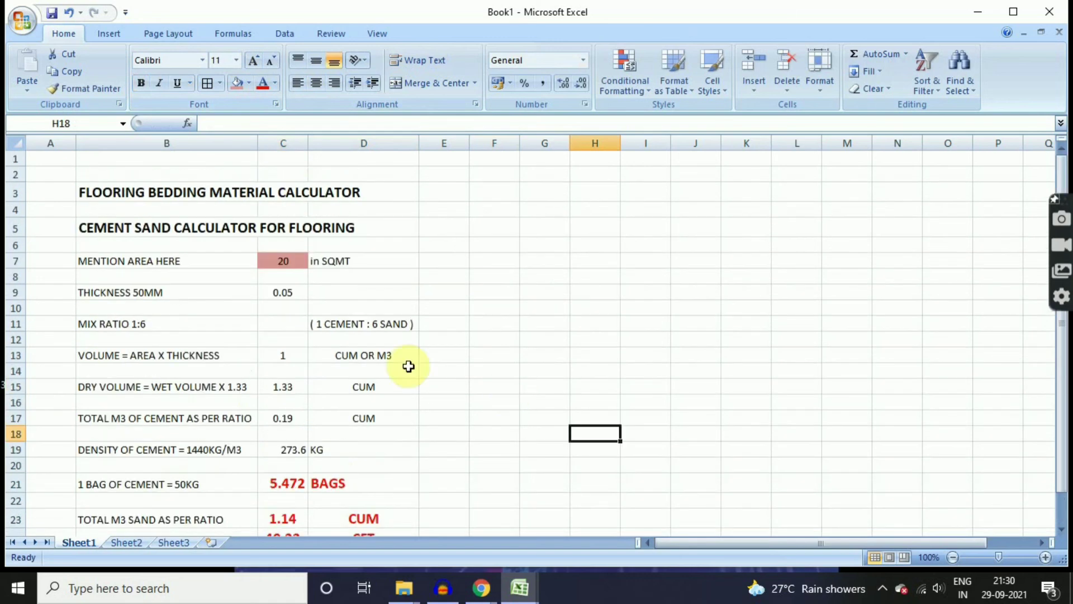
left_click(118, 261)
left_click_drag(253, 323, 355, 525)
left_click(215, 83)
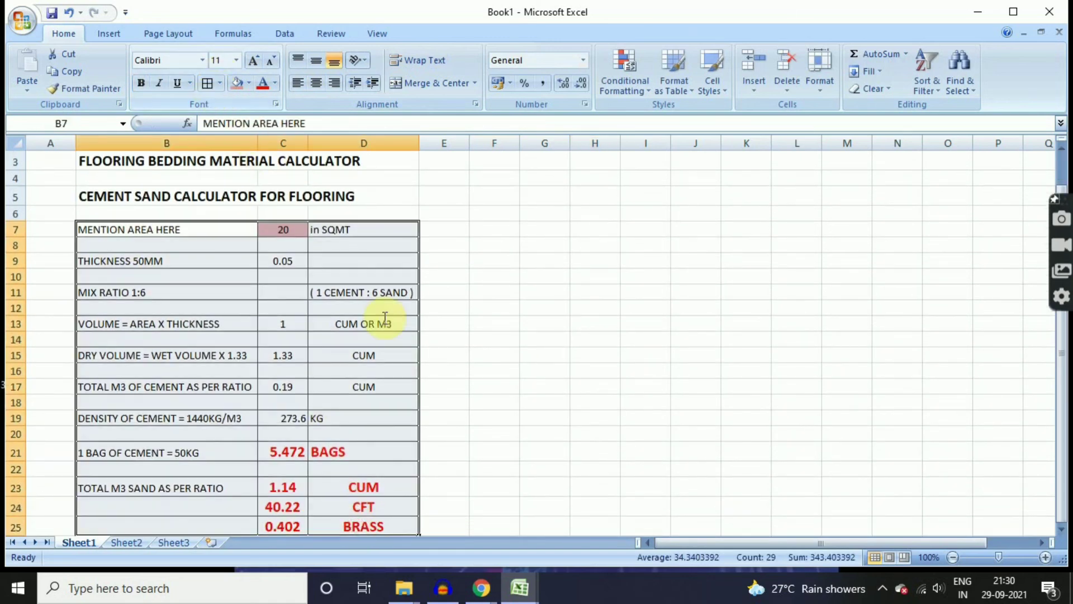
scroll(447, 363, "down", 1)
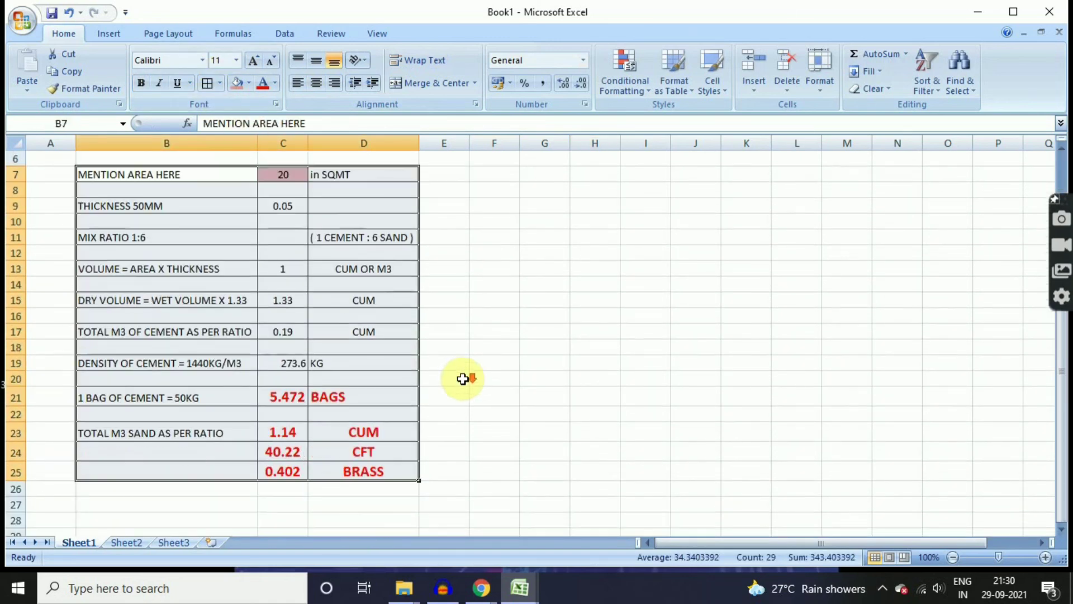
left_click(524, 366)
Set the floor area in cell C7 to 52 and review the recalculated cement and sand quantities.
scroll(344, 449, "down", 1)
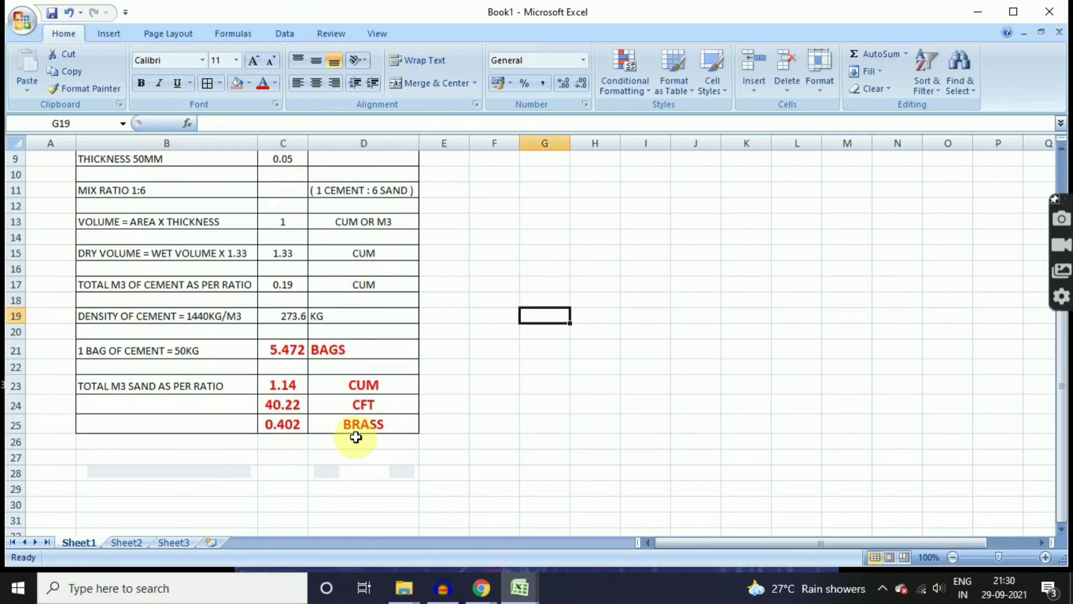
scroll(353, 425, "up", 3)
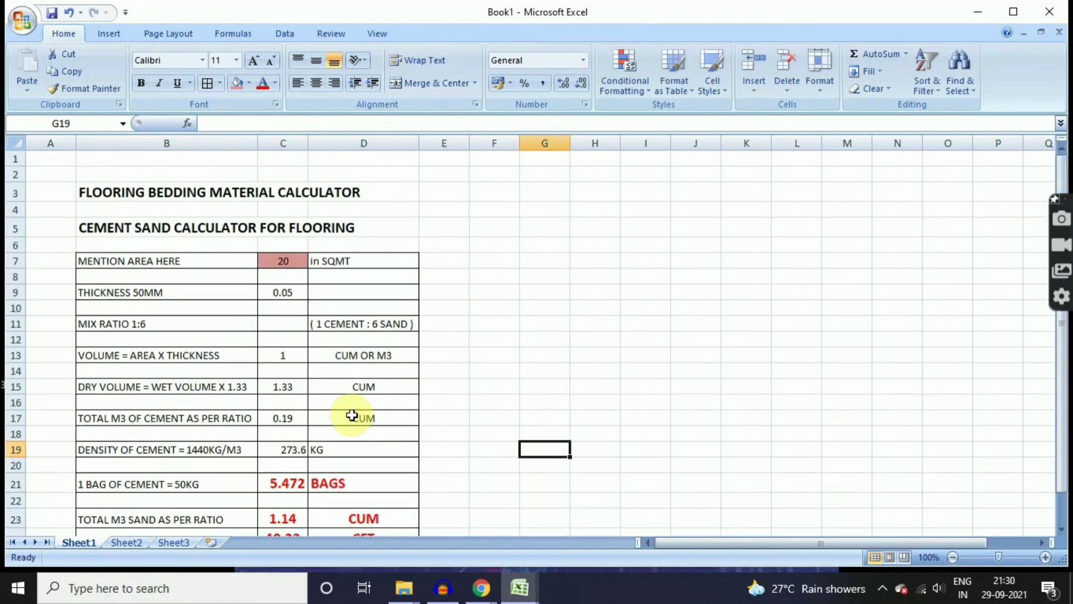
left_click(279, 261)
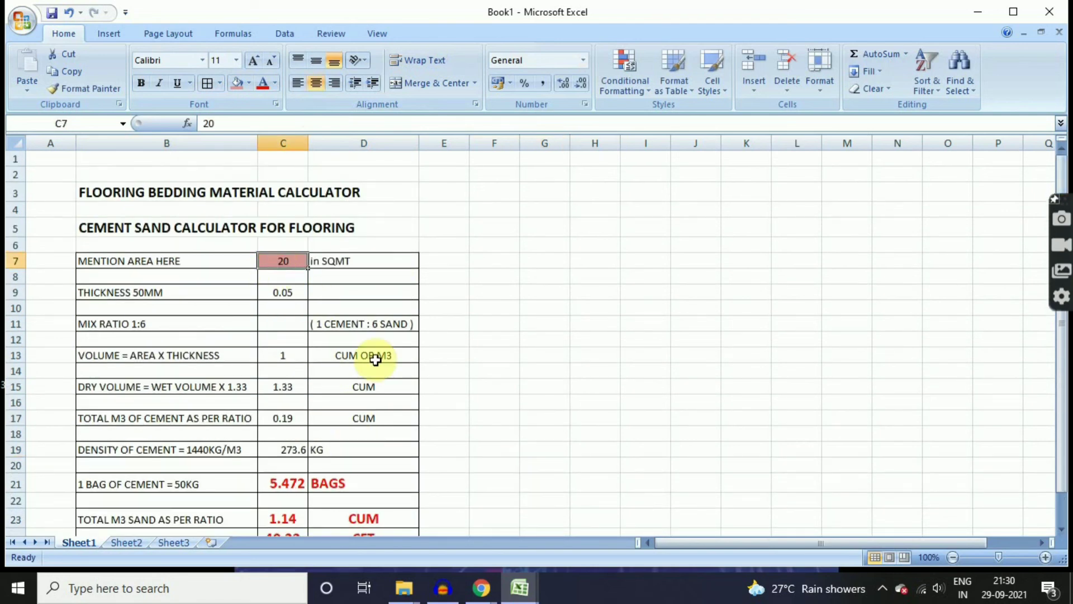
type("52")
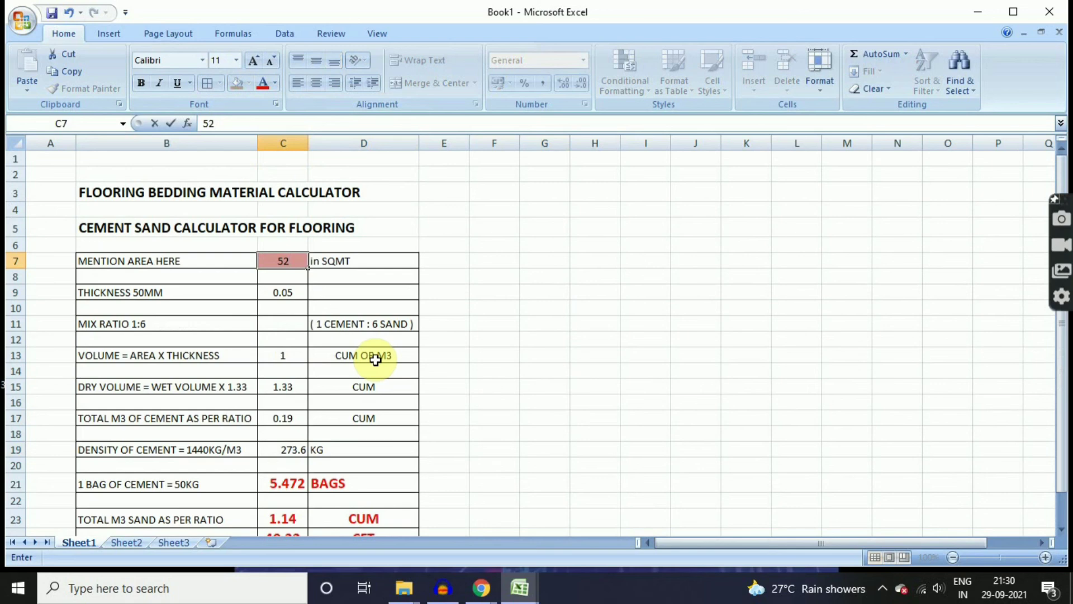
key("Return")
scroll(422, 393, "down", 2)
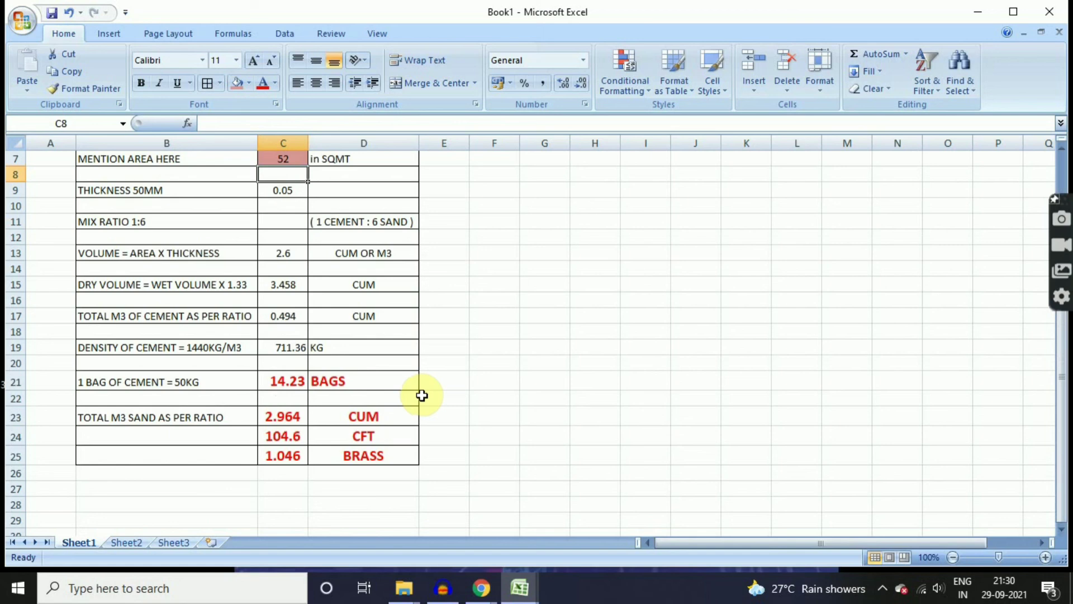
scroll(425, 404, "up", 3)
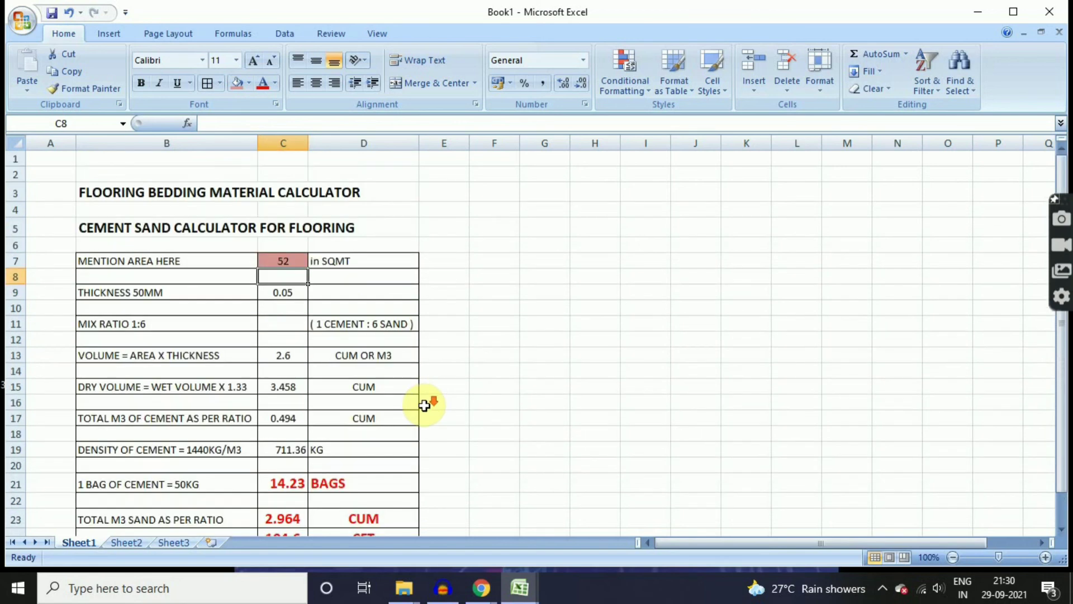
Centre the number of cement bags in cell C21.
scroll(336, 422, "down", 1)
left_click(264, 433)
left_click(315, 84)
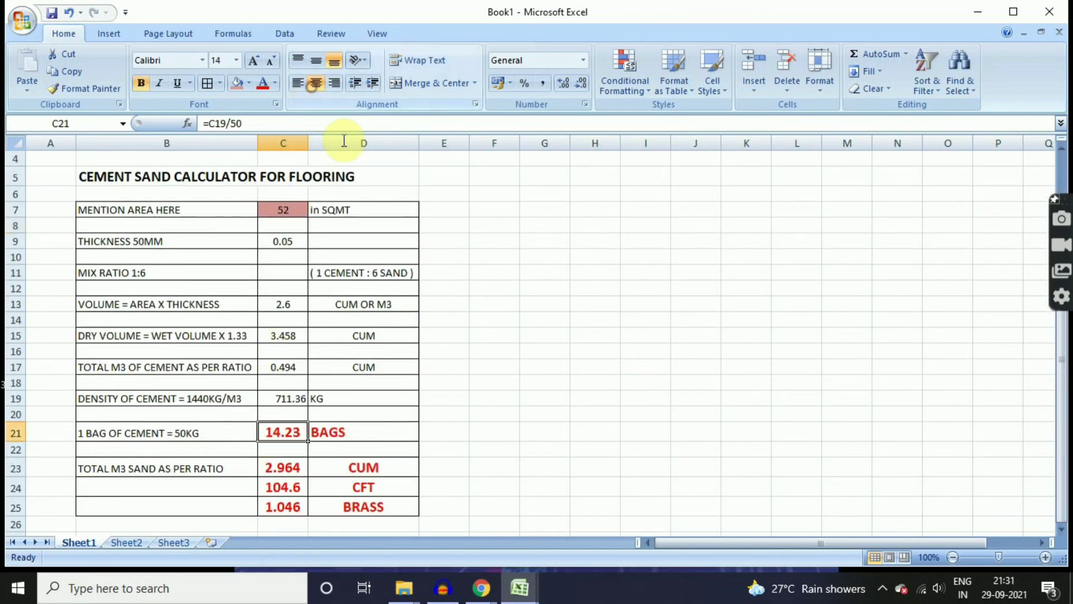
Set the floor area in cell C7 to 100 and review the recalculated cement and sand quantities.
left_click(290, 208)
type("100")
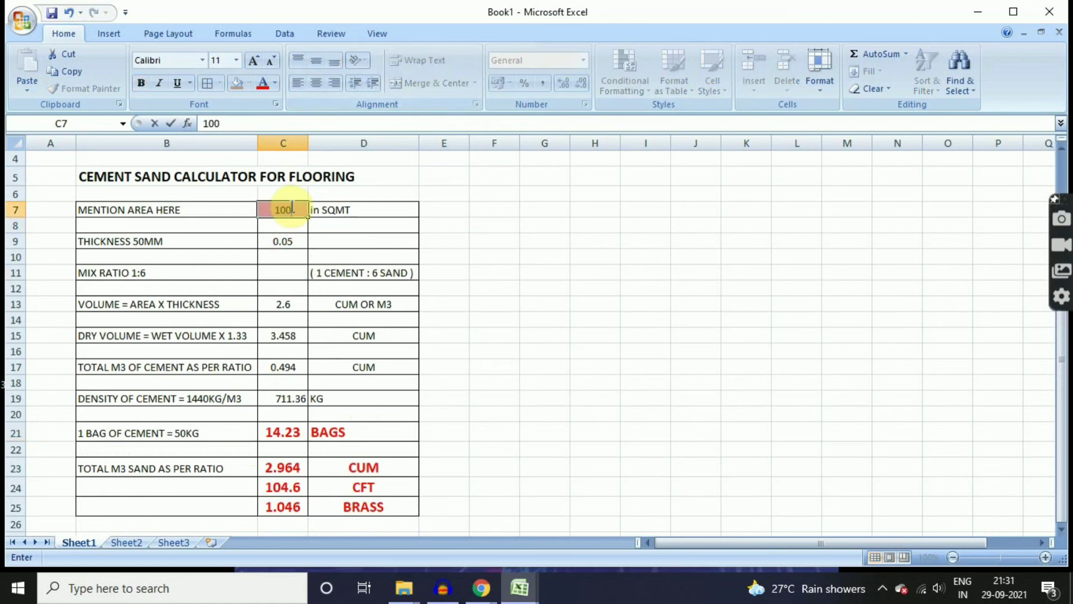
key("Return")
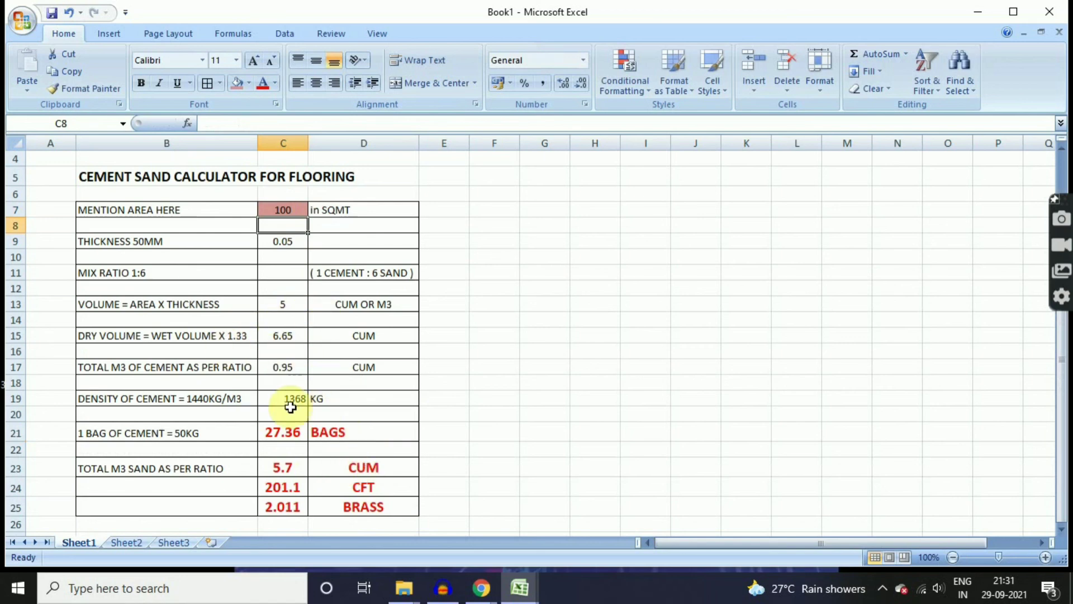
scroll(299, 455, "down", 1)
scroll(306, 454, "up", 1)
scroll(307, 454, "up", 1)
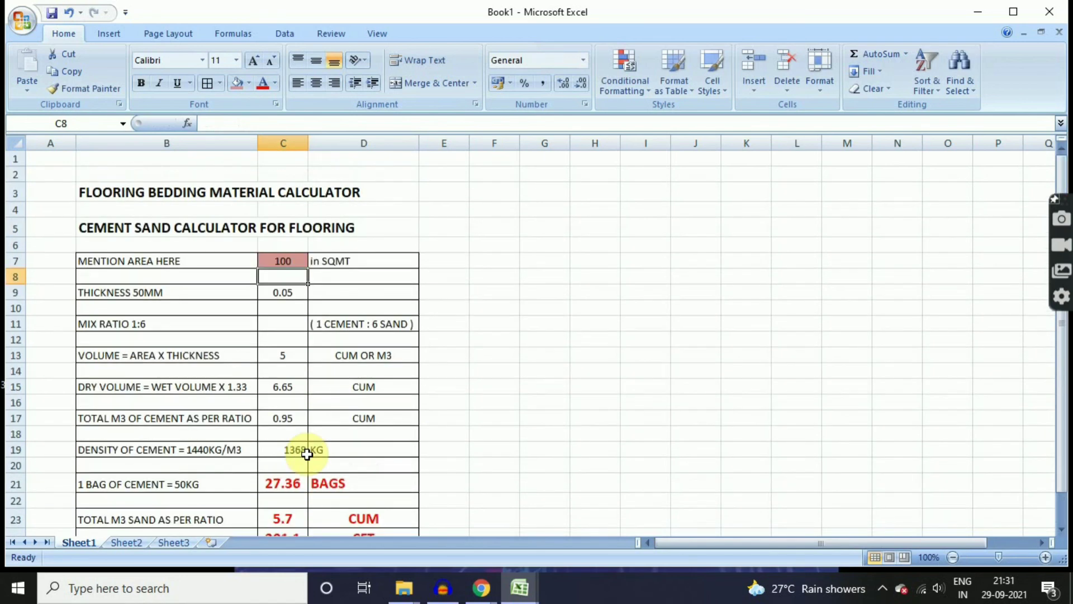
scroll(307, 454, "down", 1)
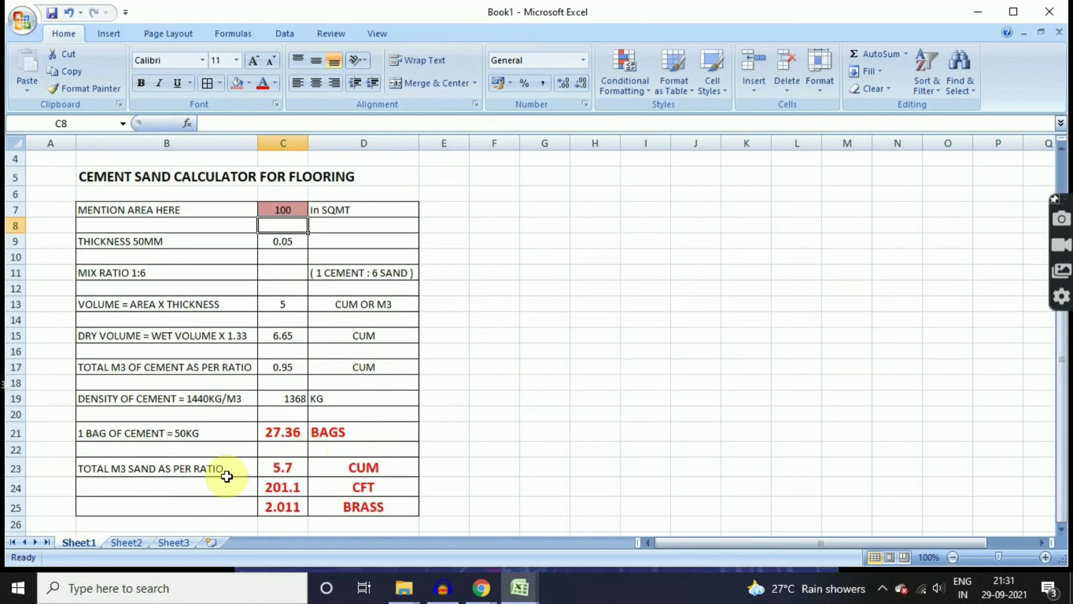
Fill the MENTION AREA HERE label in B7 and the THICKNESS 50MM label in B9 with light aqua.
left_click(141, 210)
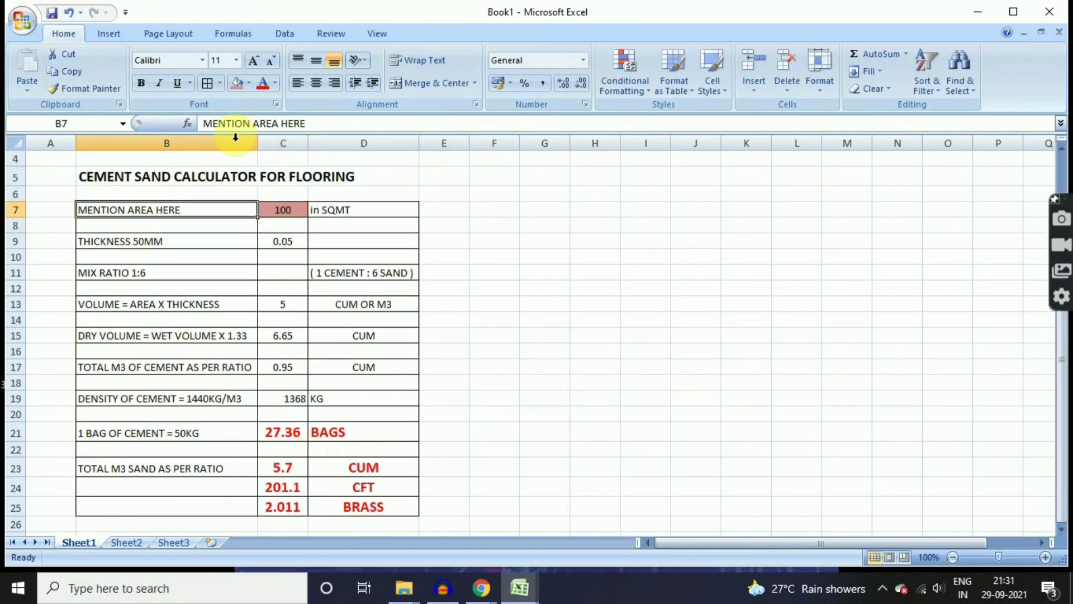
left_click(248, 83)
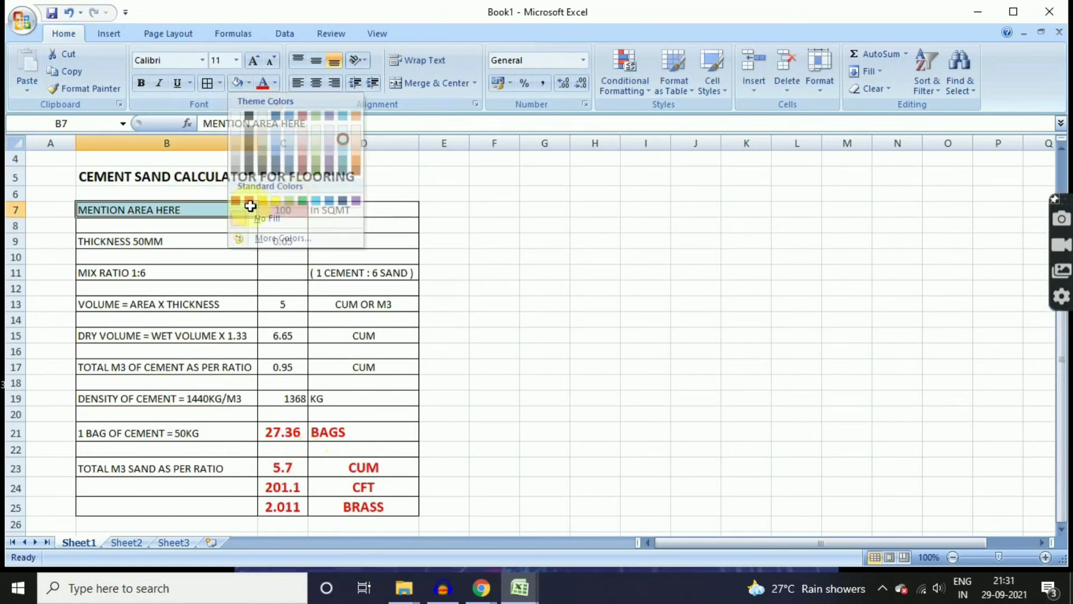
left_click(179, 241)
left_click(237, 83)
left_click(536, 269)
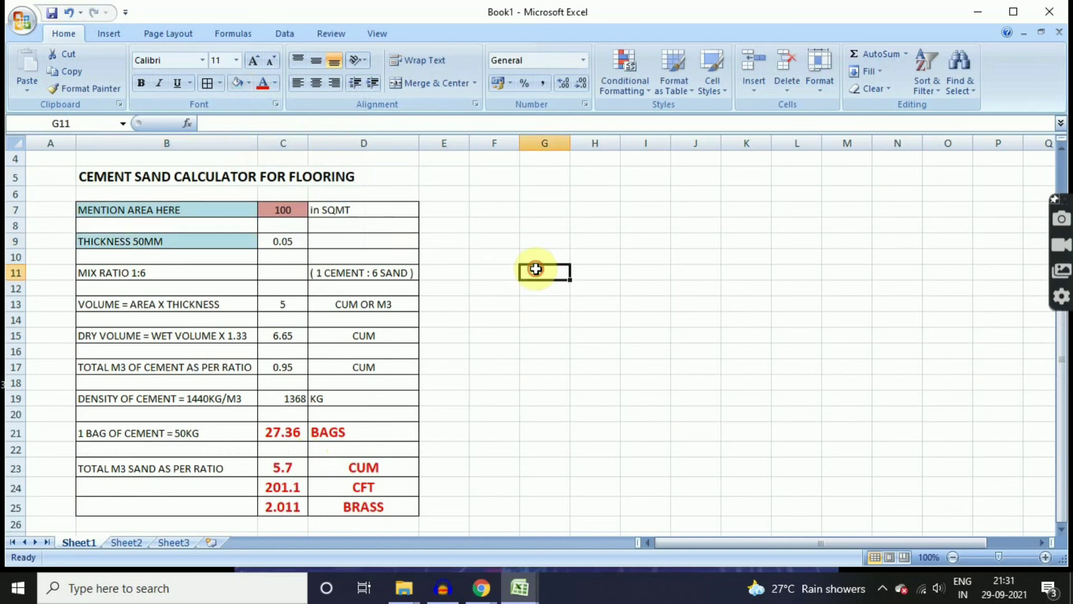
Change the floor area in cell C7 to 30 to test the calculator with a smaller floor.
scroll(240, 230, "up", 1)
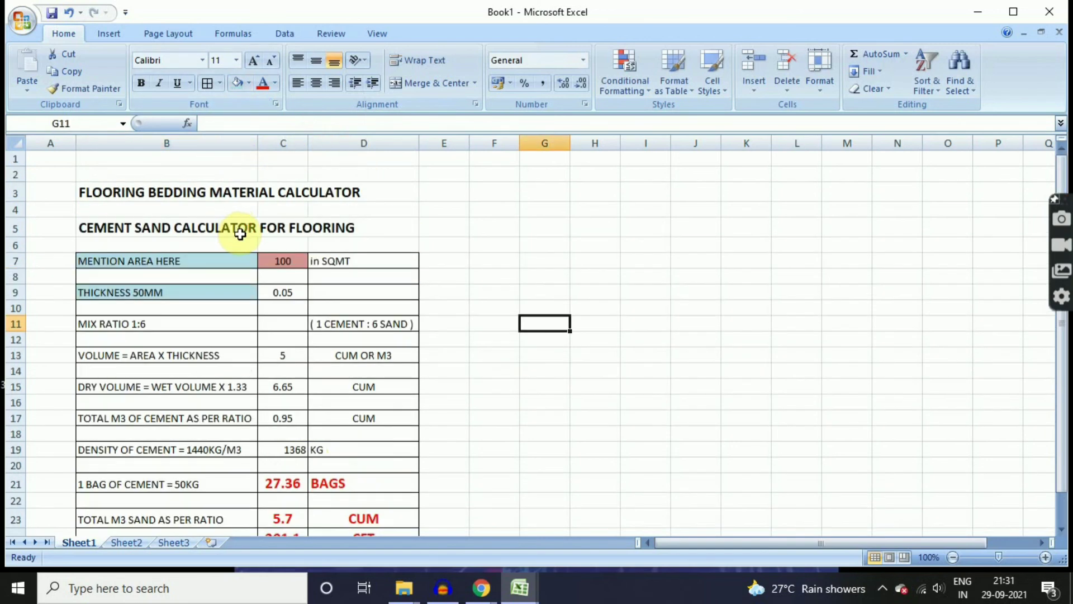
scroll(240, 234, "down", 1)
left_click(292, 207)
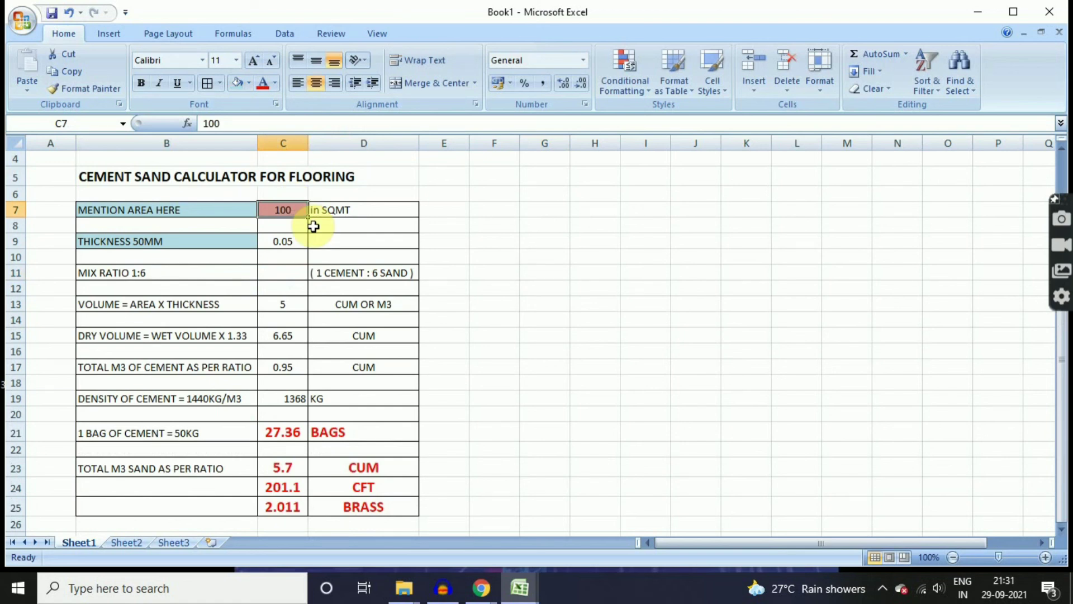
type("30")
key("Return")
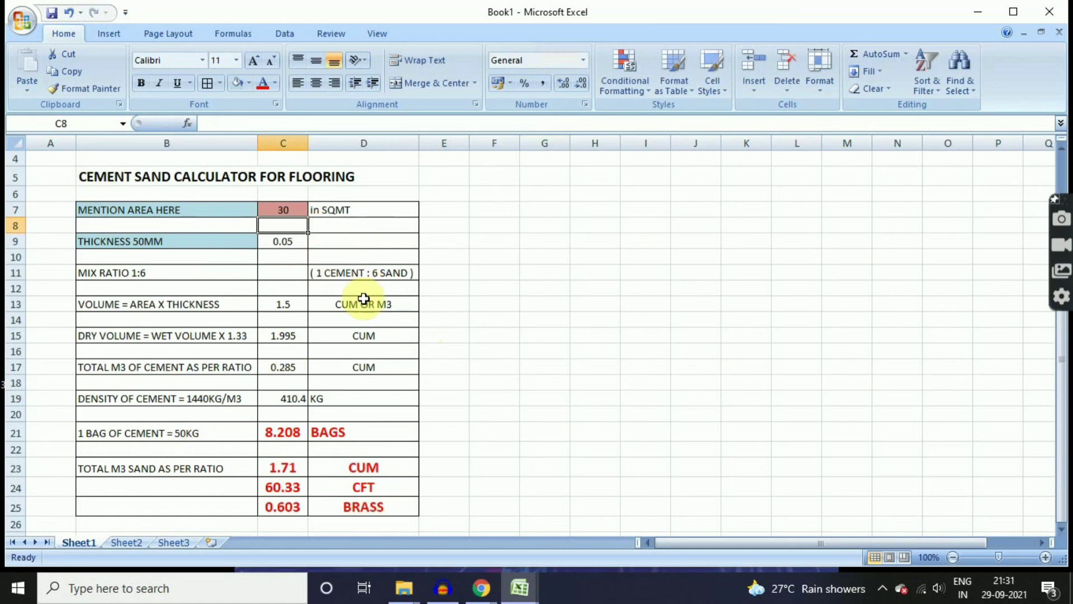
left_click(889, 586)
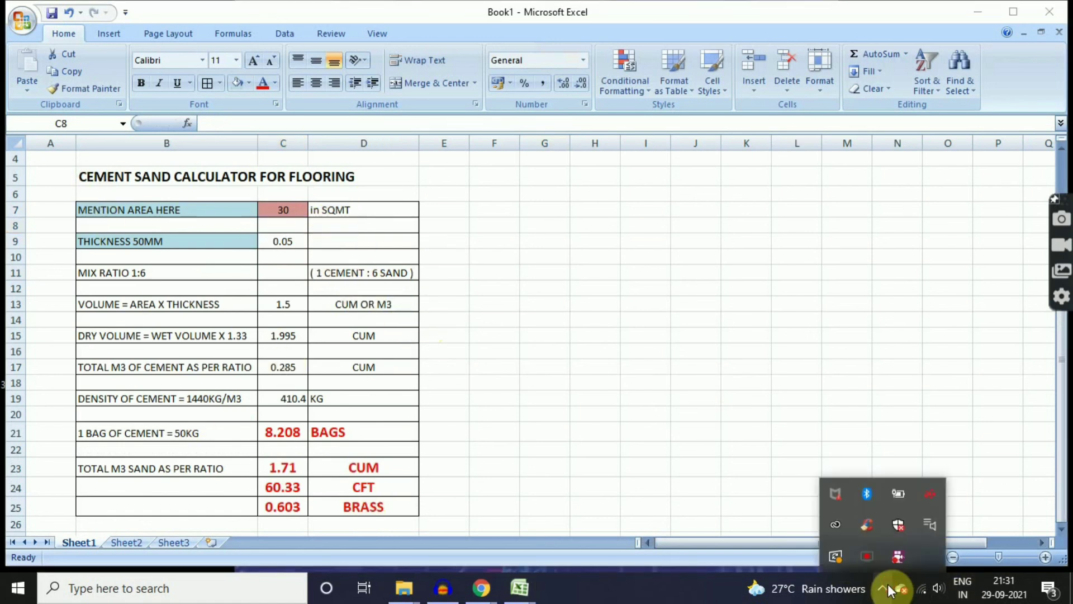